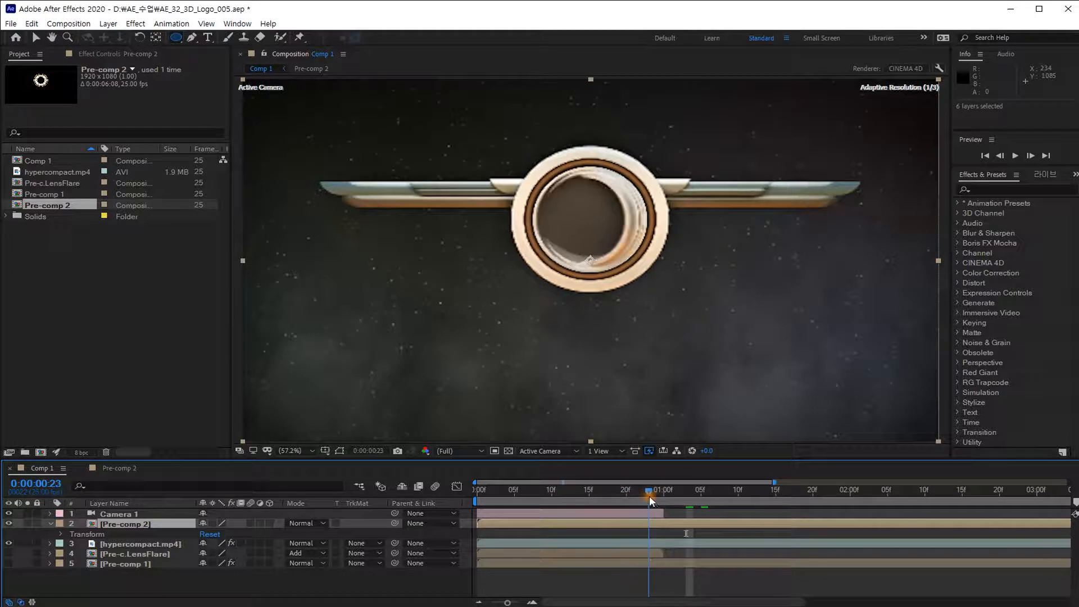
- Move the playhead to 0:00:01:03, open Pre-comp 2 and select all circle layers except DarkRing
key(Page_Down)
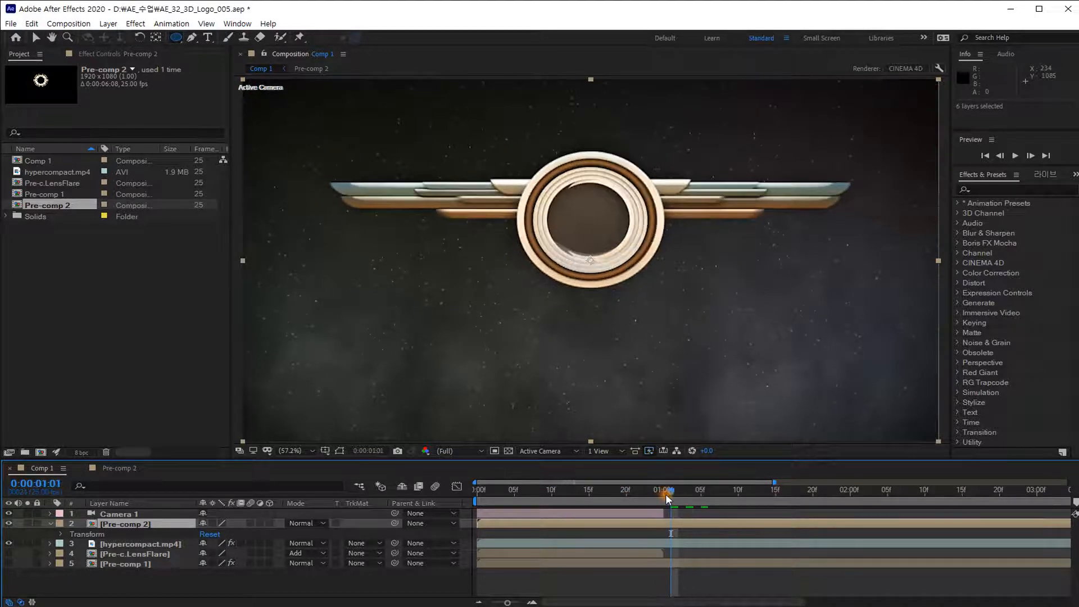
key(Page_Down)
key(Page_Down)
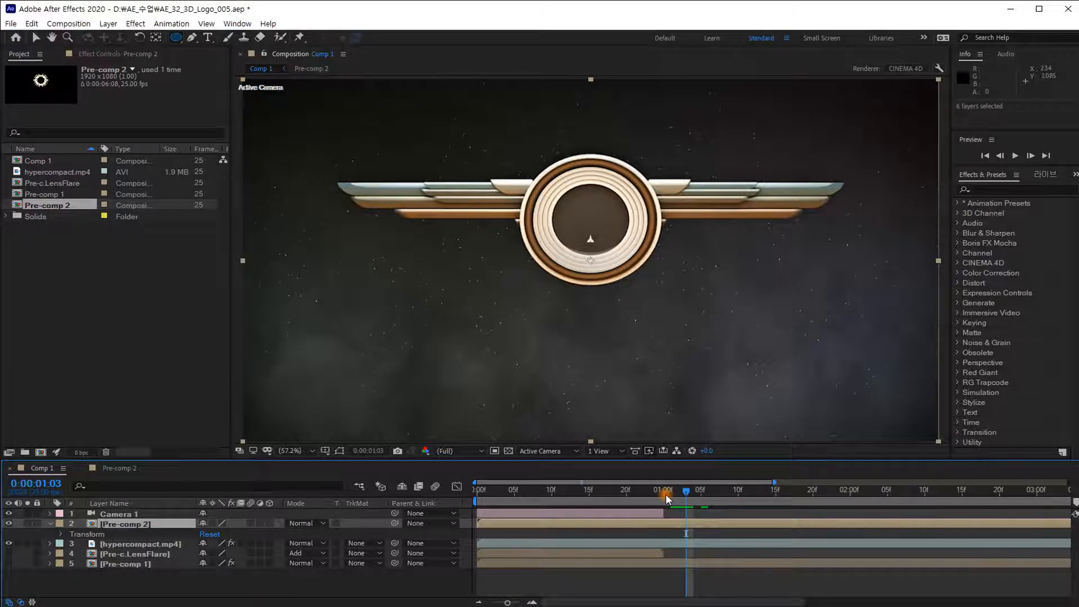
click(119, 469)
click(239, 533)
click(145, 524)
click(133, 534)
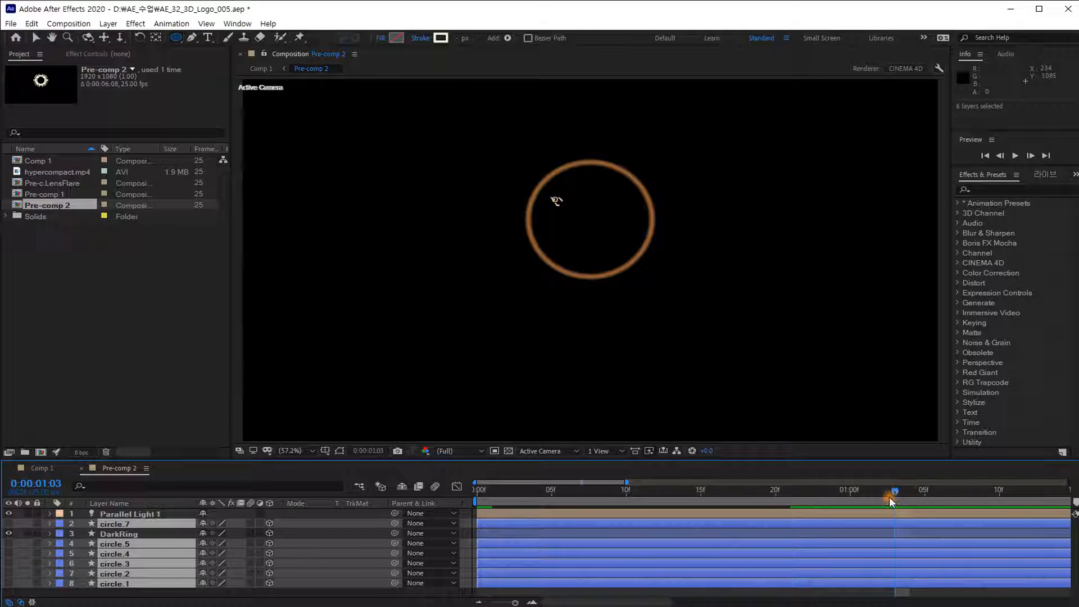
- Add Y Rotation and Scale keyframes to the selected circle layers at 0:00:01:03
key(p)
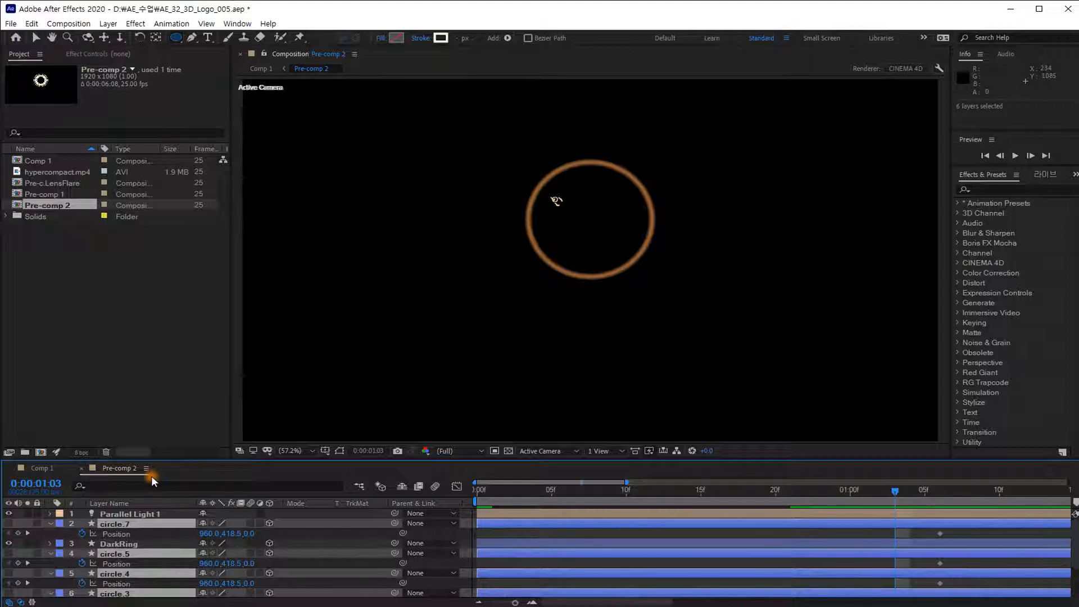
key(r)
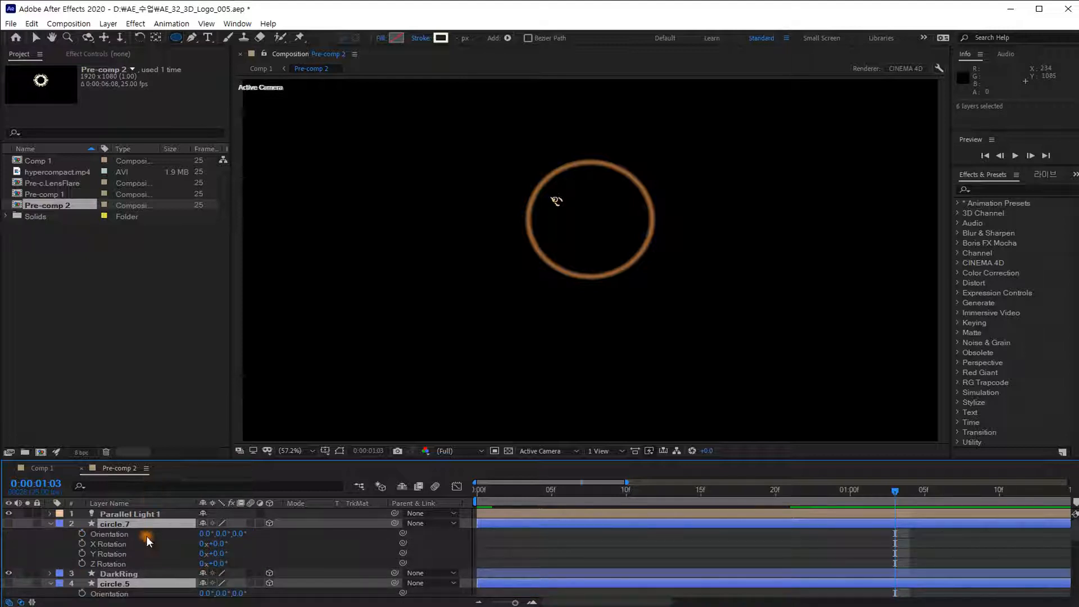
click(83, 554)
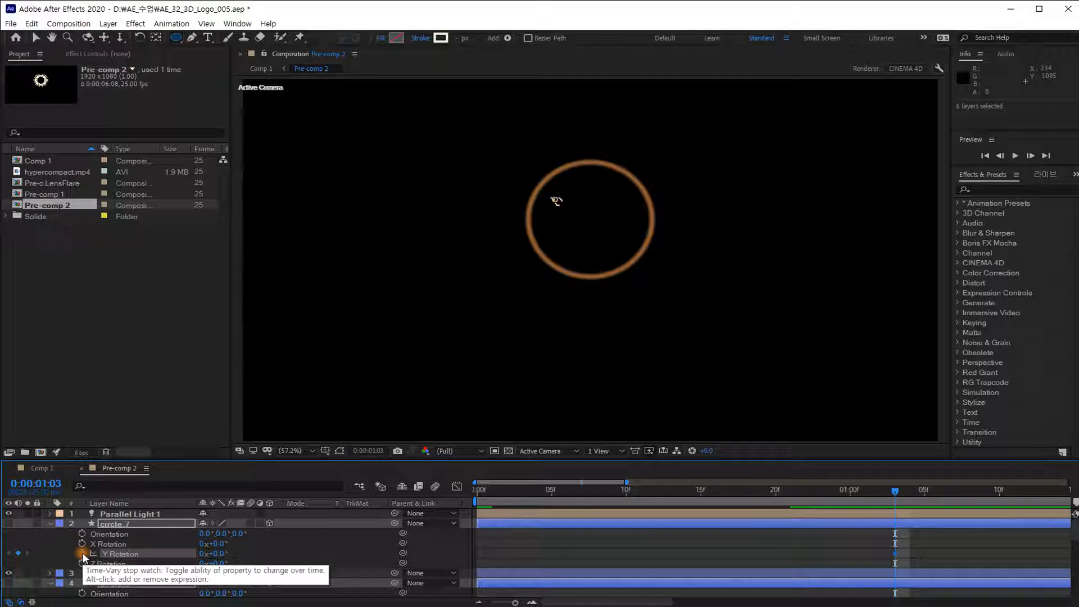
key(s)
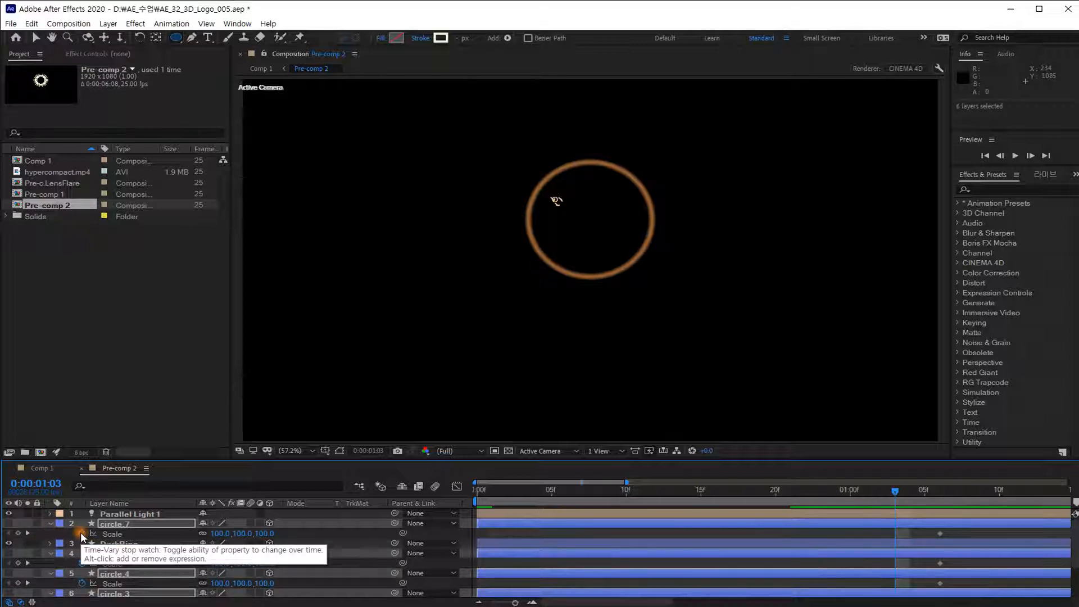
click(81, 534)
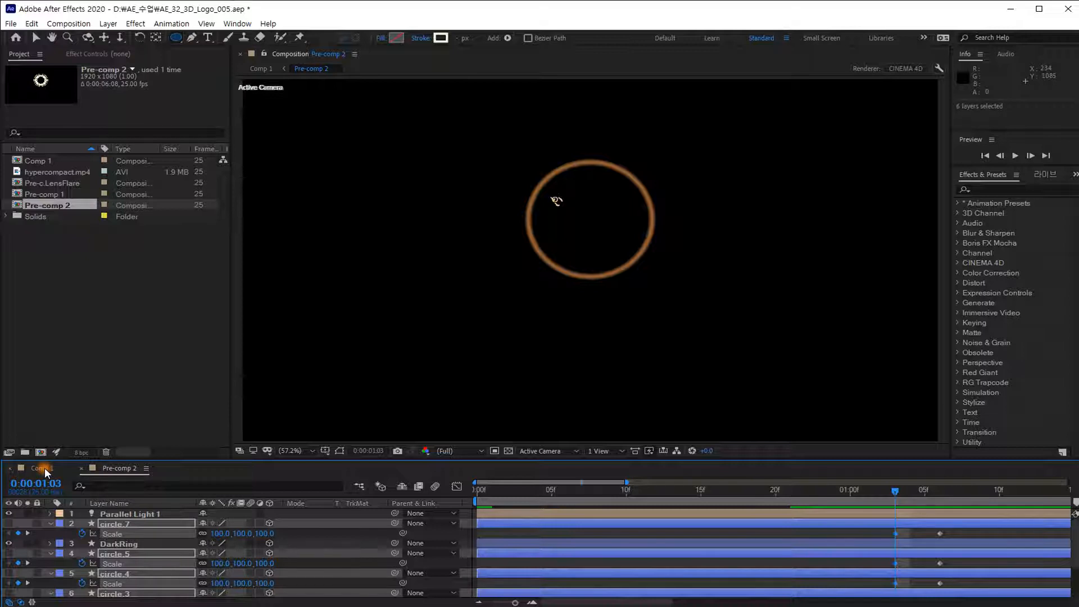
- Set the selected circle layers' Y Rotation to 171° at the first frame
key(r)
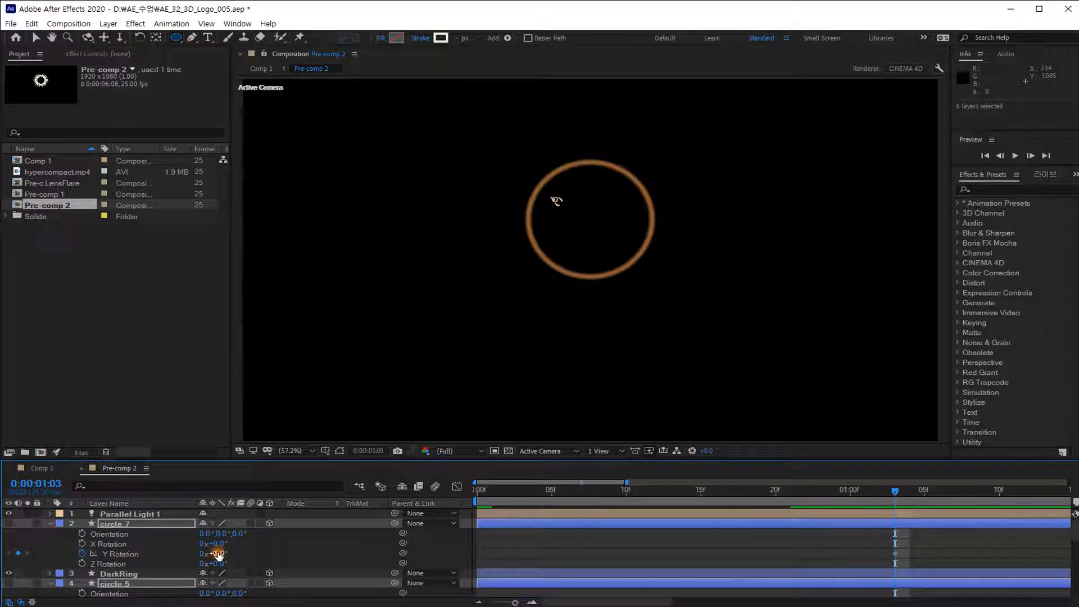
drag(508, 497, 455, 491)
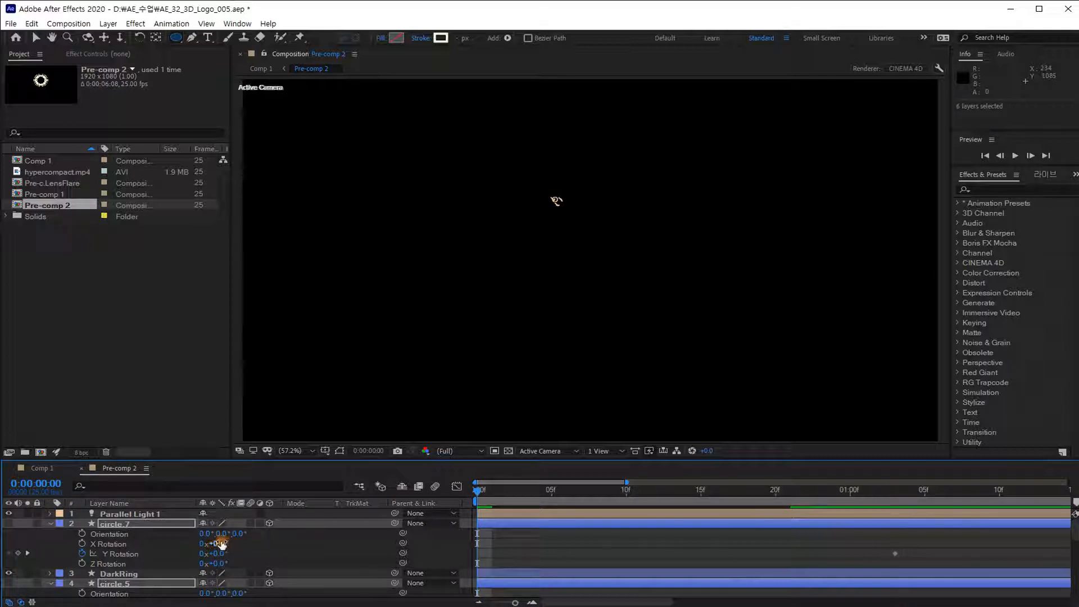
drag(218, 554, 323, 549)
- Turn on the visibility of all hidden circle layers and scrub to 0:00:00:21 to check their rotation
drag(509, 490, 587, 491)
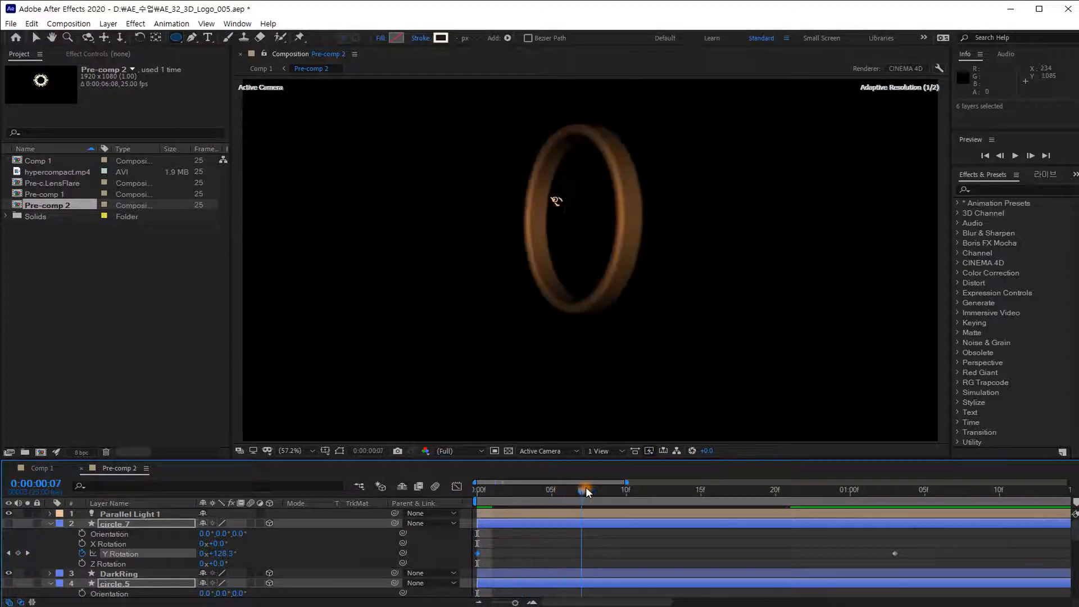
click(51, 523)
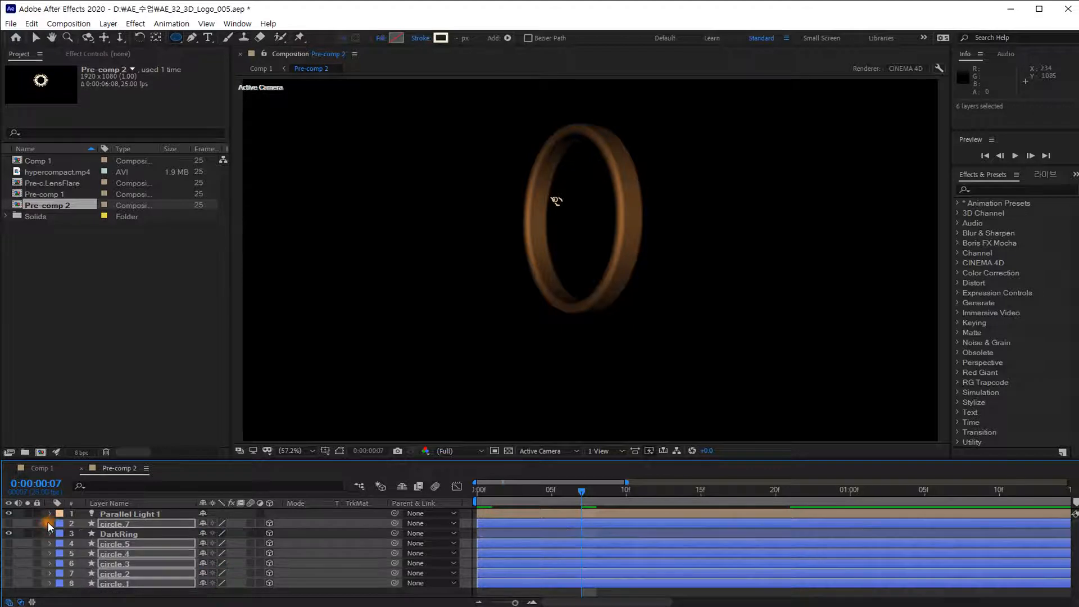
click(9, 523)
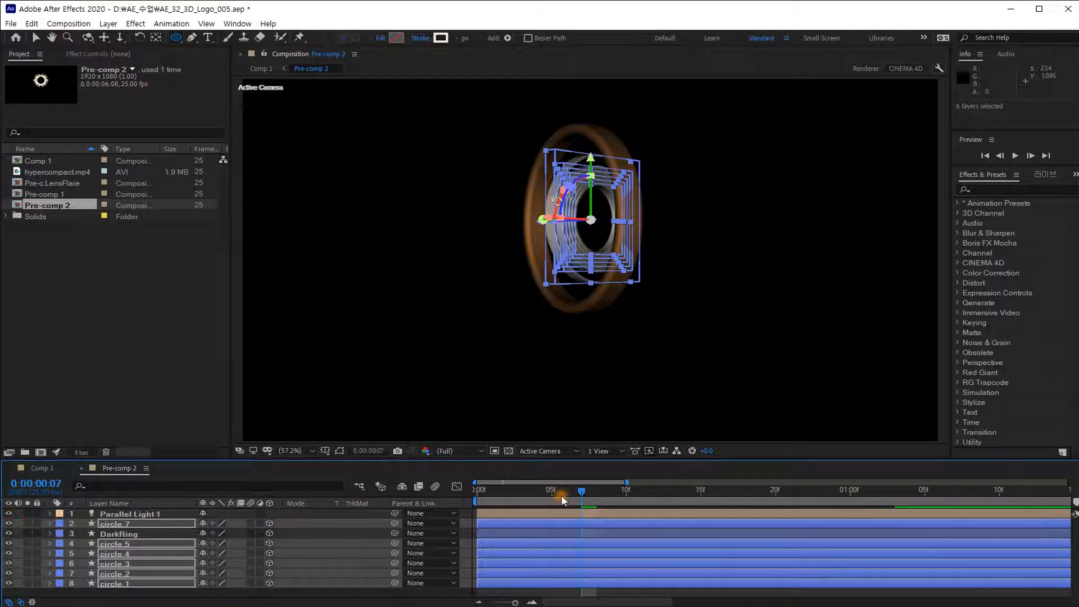
drag(583, 491, 783, 488)
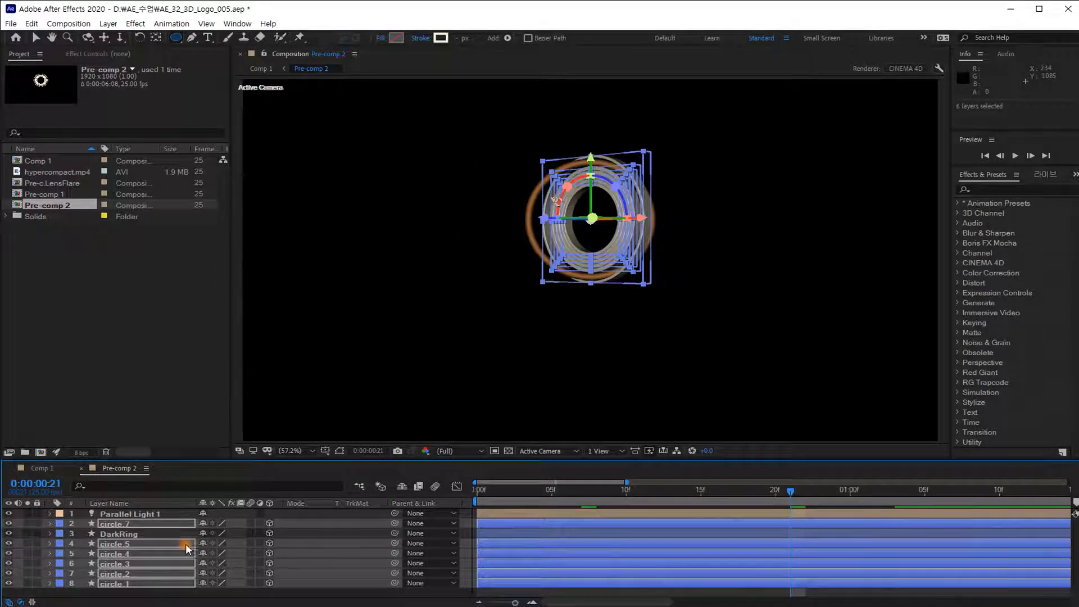
- Enlarge the timeline area with the rotation properties shown and set the circle layers' Y Rotation to -360° at the first frame
key(r)
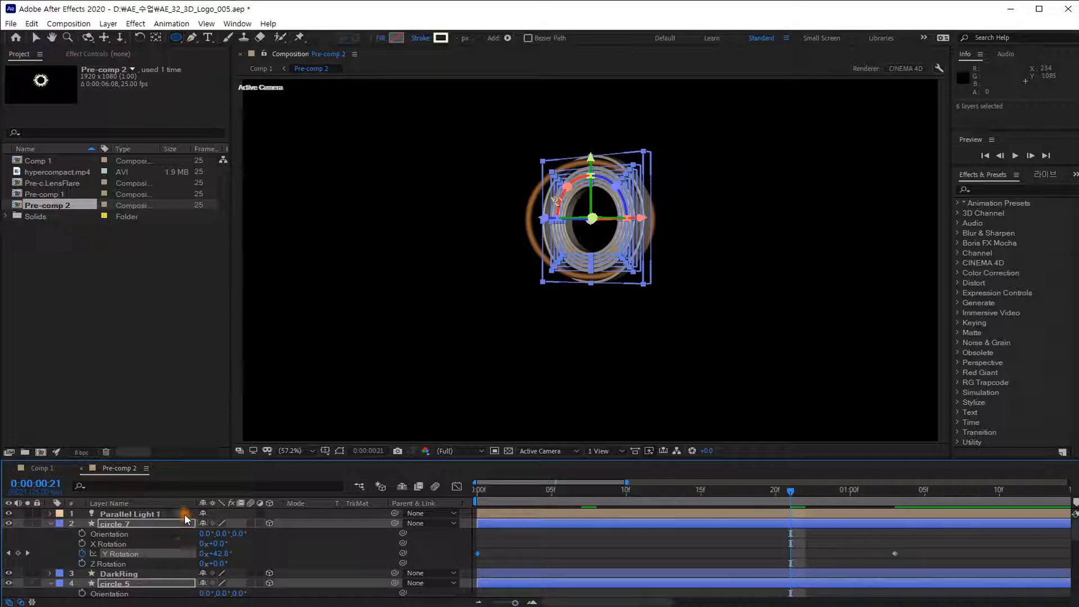
drag(194, 460, 207, 299)
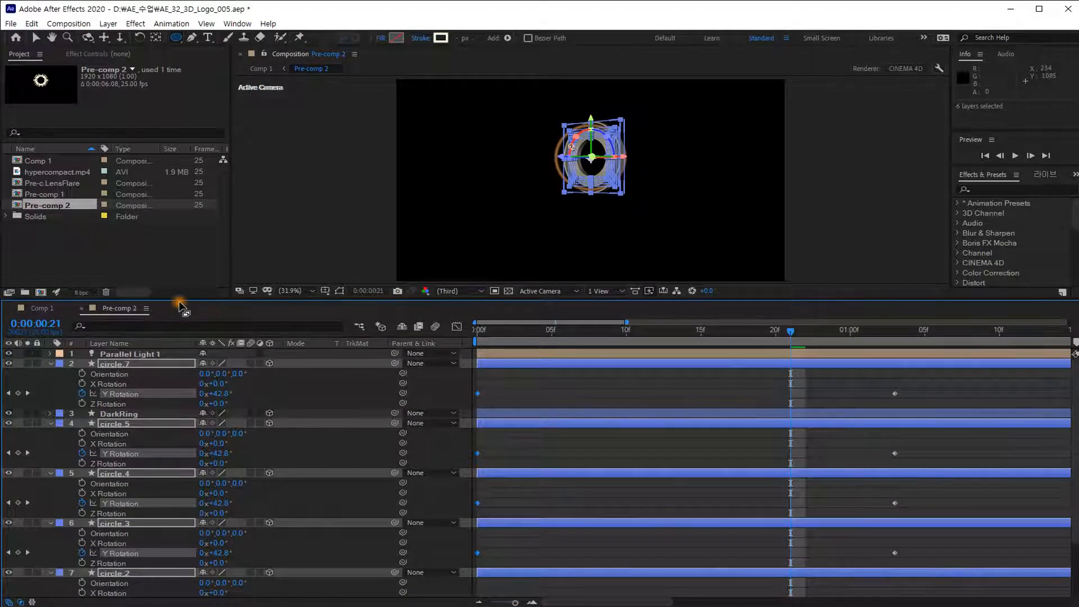
drag(179, 299, 181, 231)
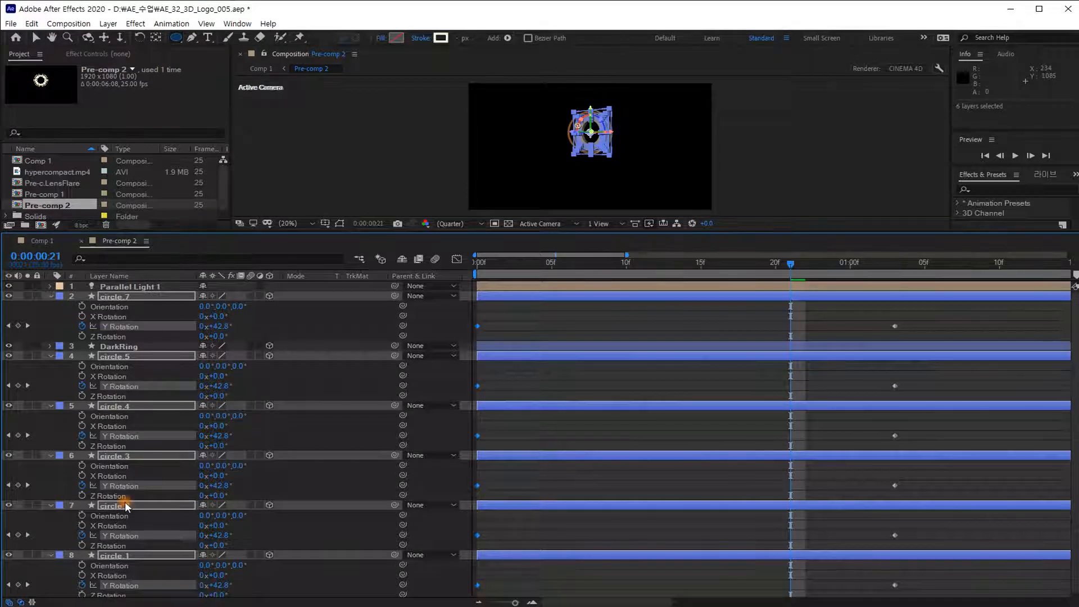
click(484, 264)
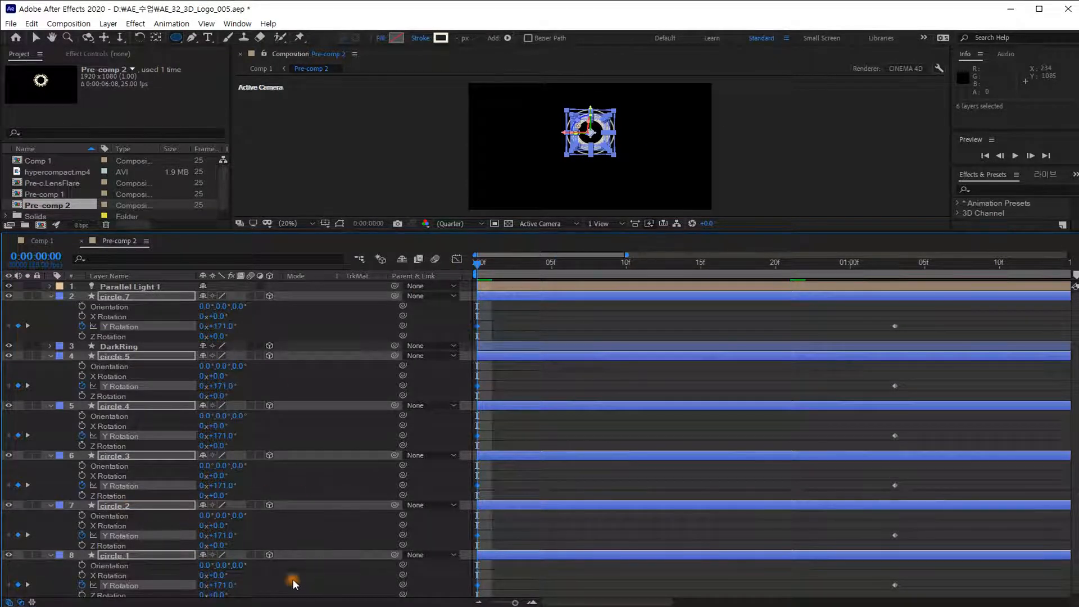
click(220, 585)
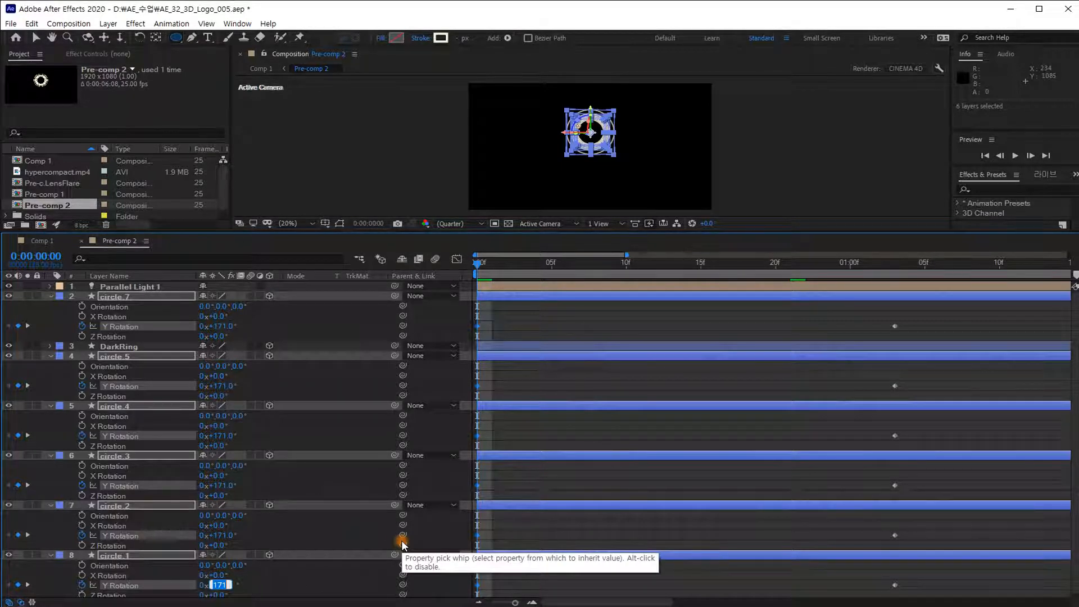
key(BackSpace)
text(-360)
key(Return)
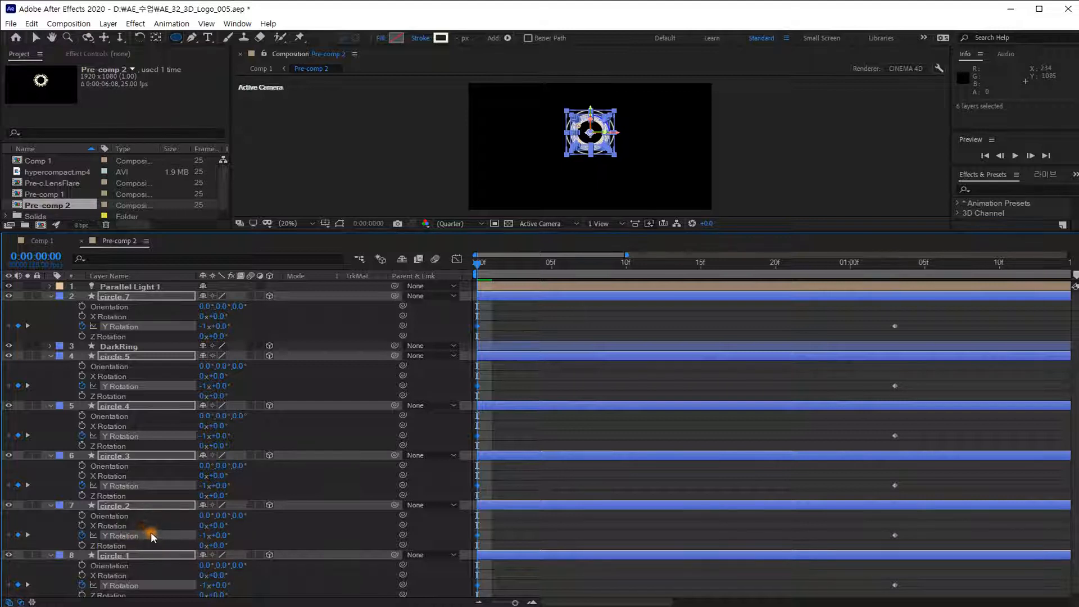
- Reverse the spin of circle.2, circle.4 and circle.7 by setting each first-frame Y Rotation to 1 full revolution
click(62, 319)
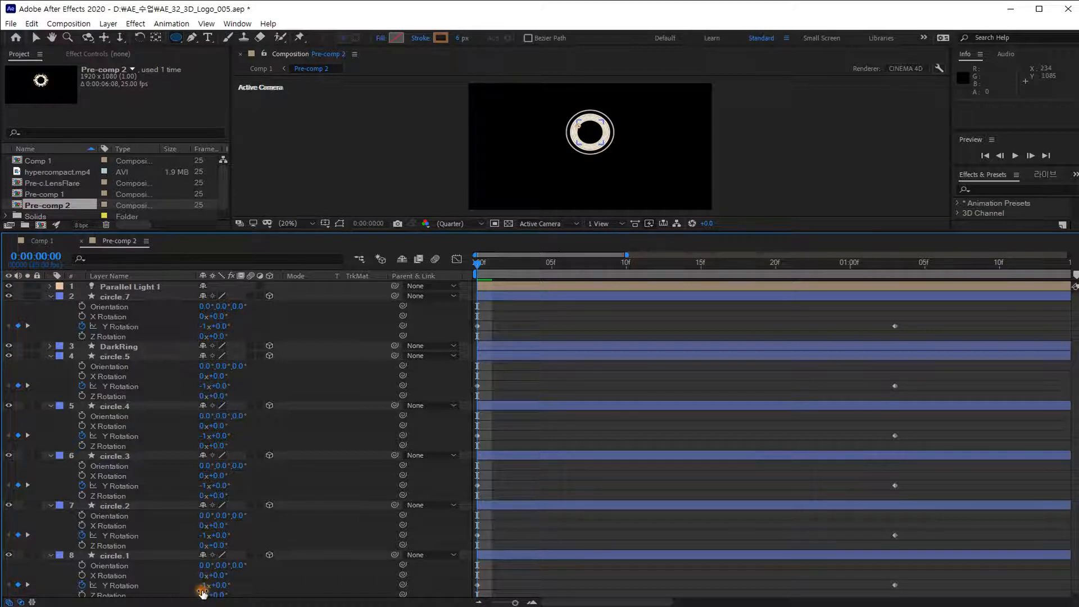
click(219, 535)
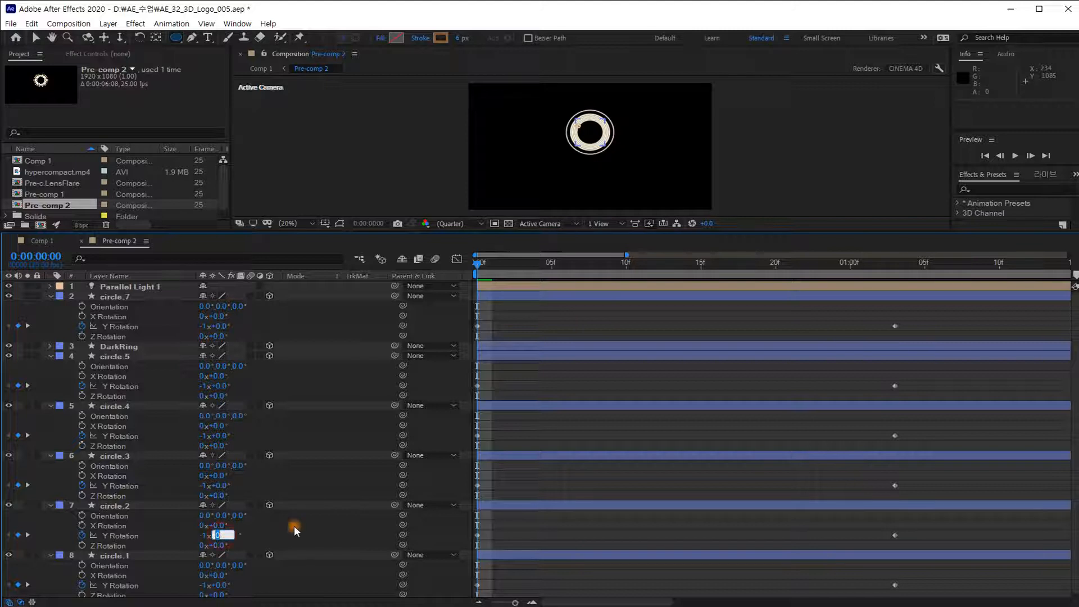
click(203, 535)
text(1)
key(Return)
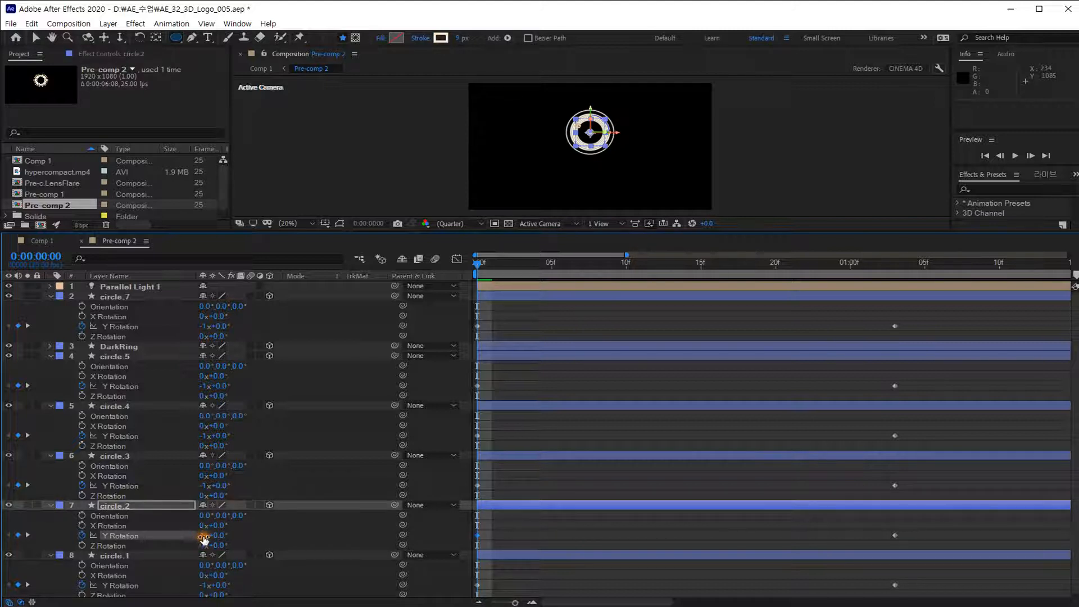
click(204, 436)
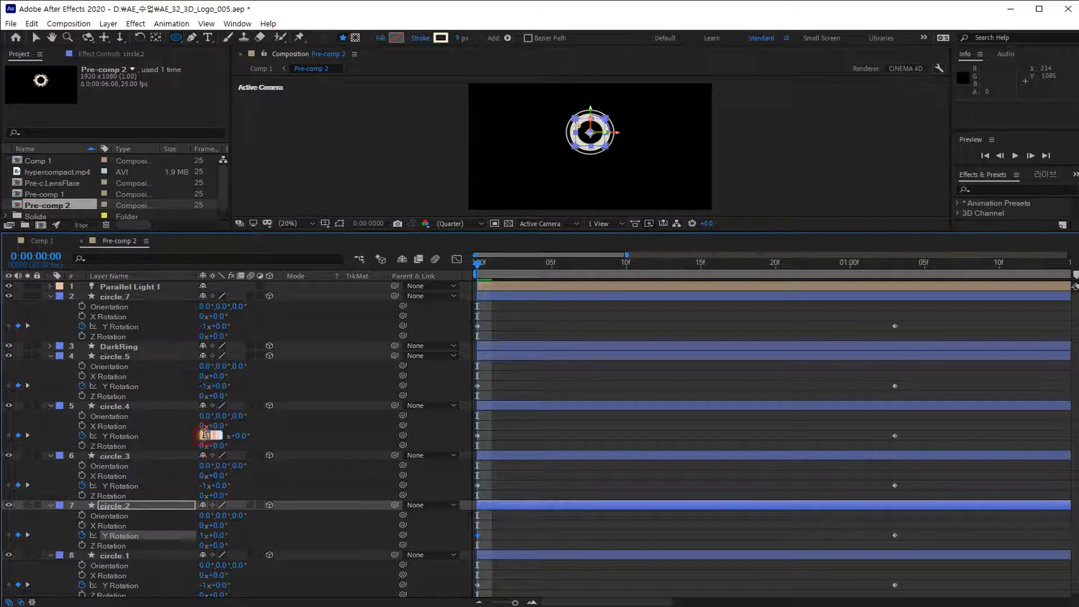
text(1)
key(Return)
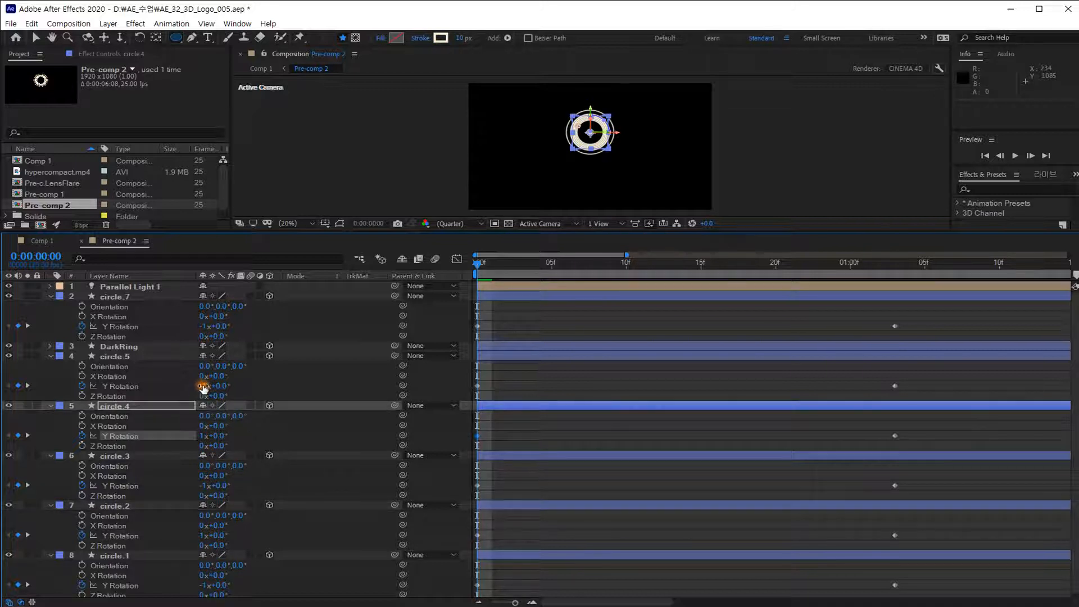
click(203, 326)
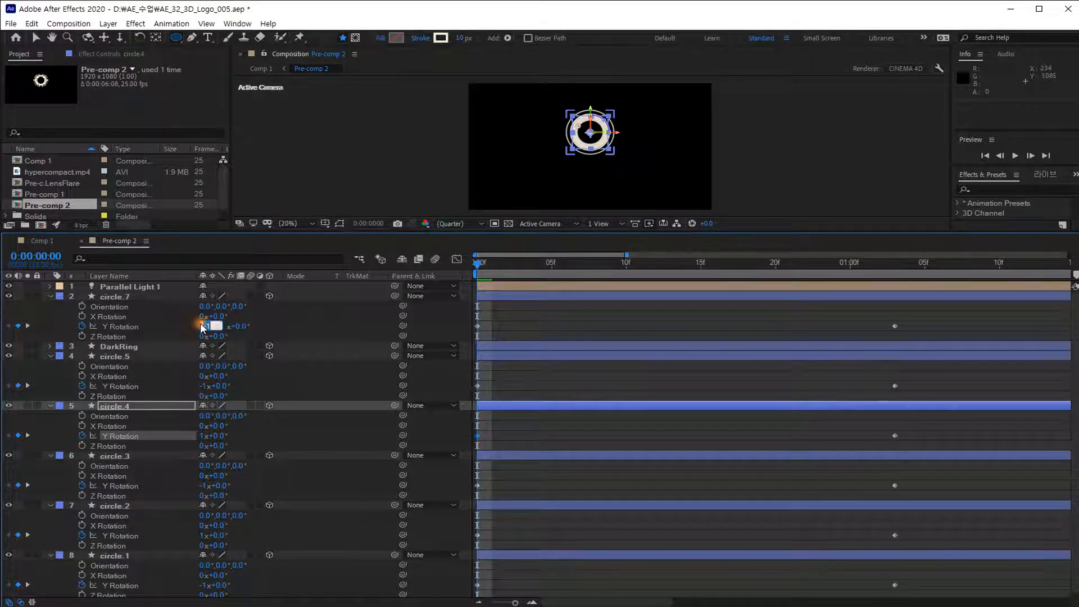
text(1)
key(Return)
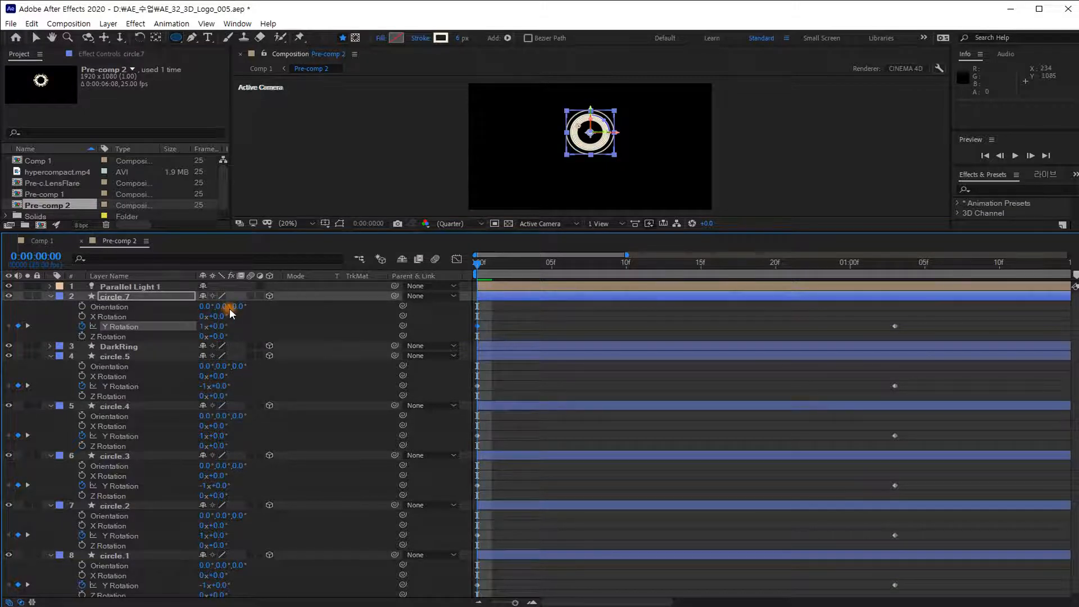
- Set the composition view to 50%, centre the rings and scrub to 0:00:00:19 to examine the alternating rotation
drag(476, 265, 555, 262)
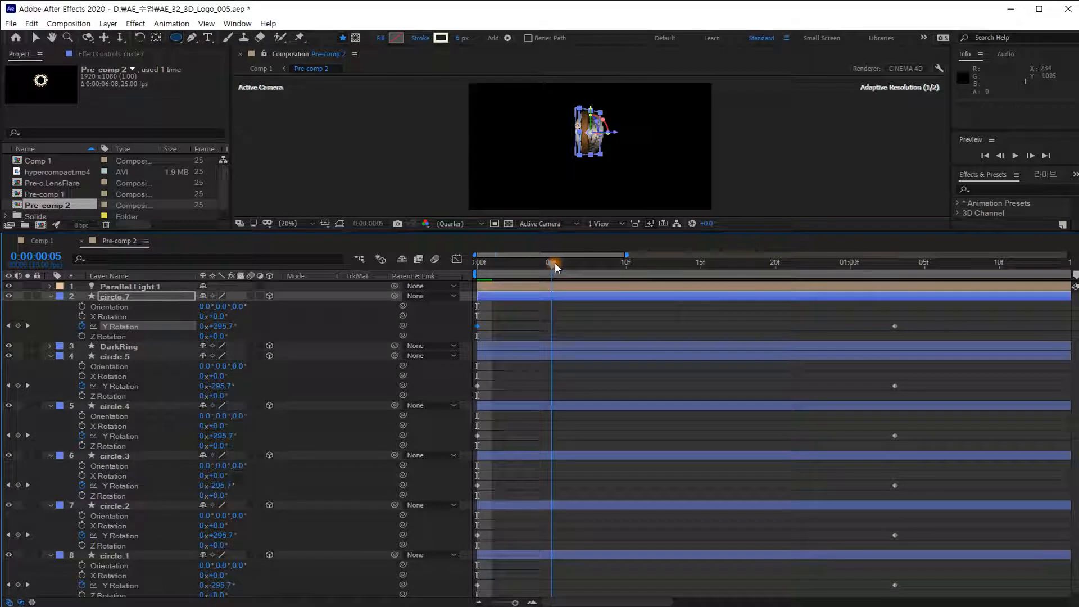
click(316, 221)
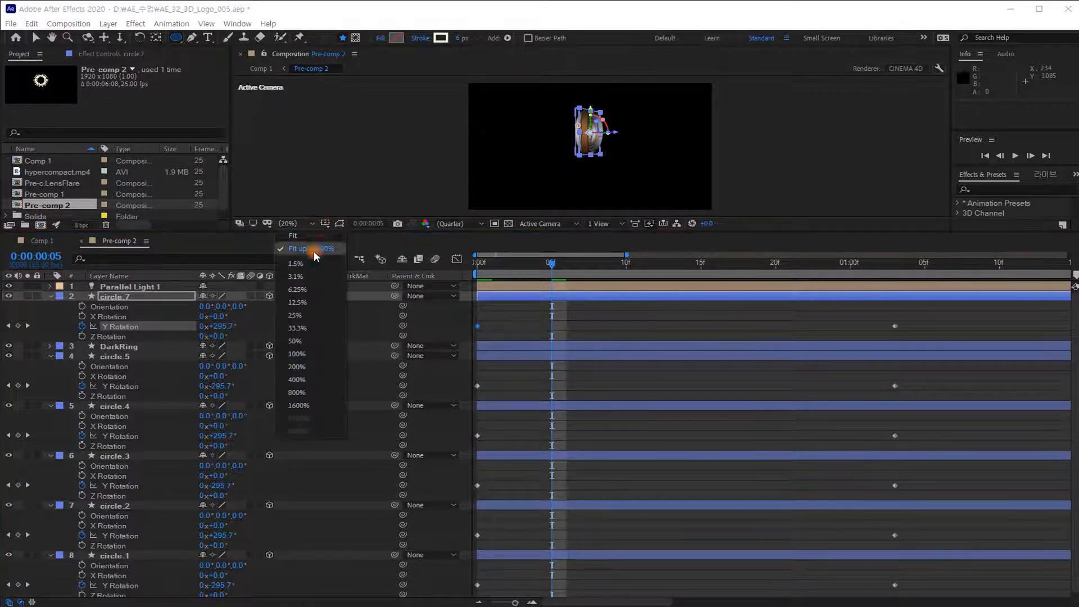
click(320, 337)
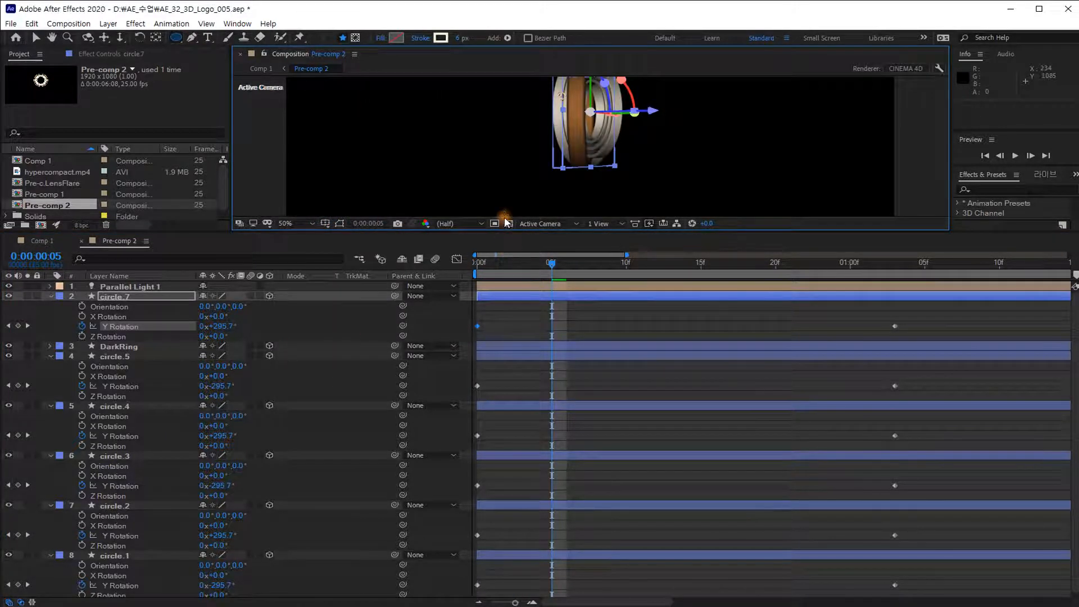
key(h)
drag(517, 137, 470, 179)
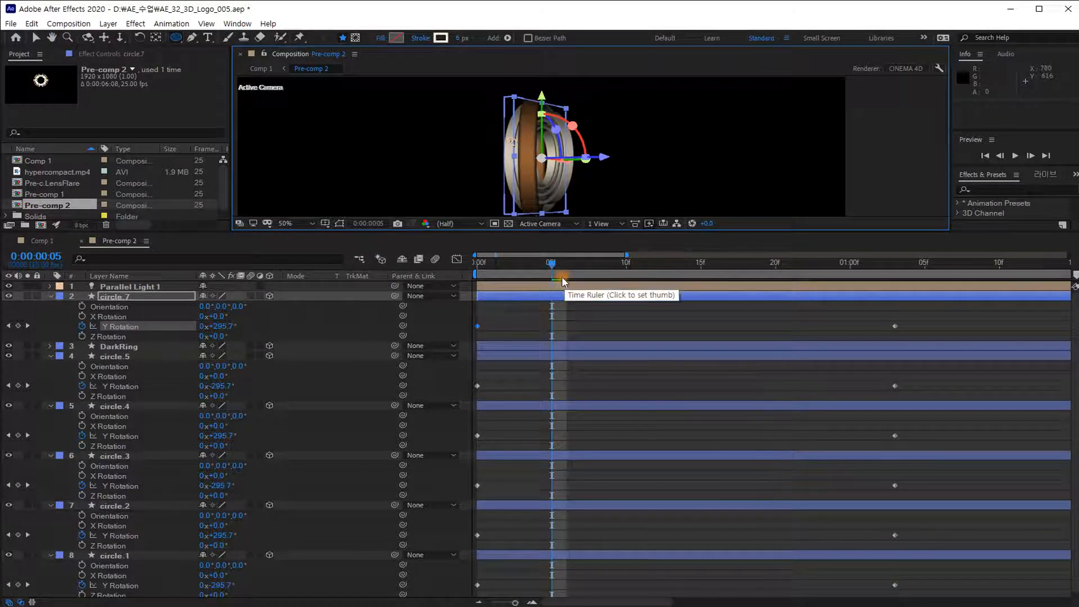
drag(555, 263, 768, 270)
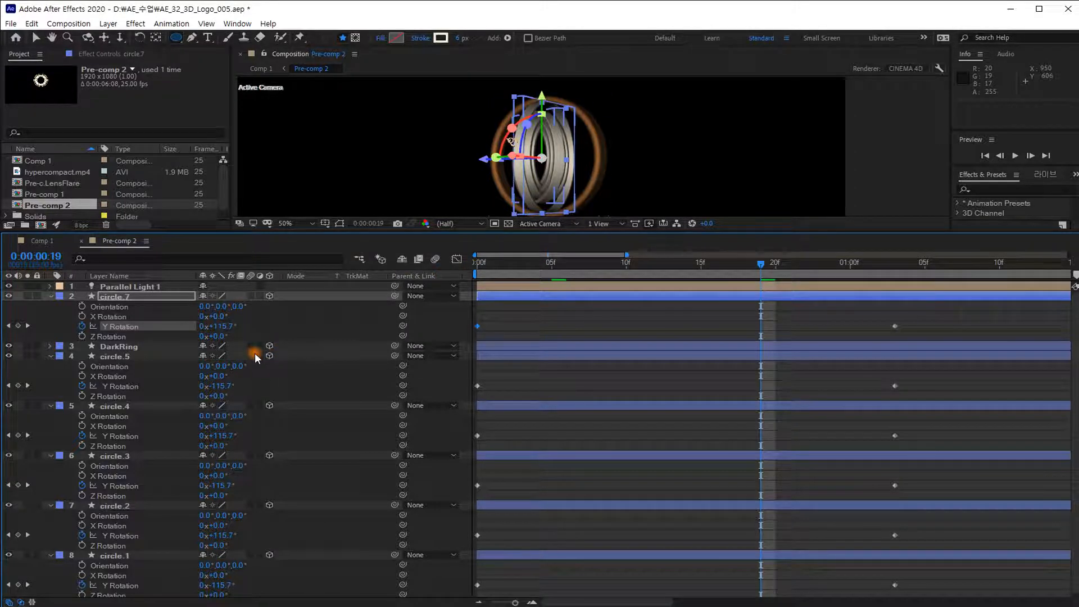
- Go back to the first frame and set circle.7's Y Rotation to 0 revolutions plus 270°
drag(493, 264, 457, 262)
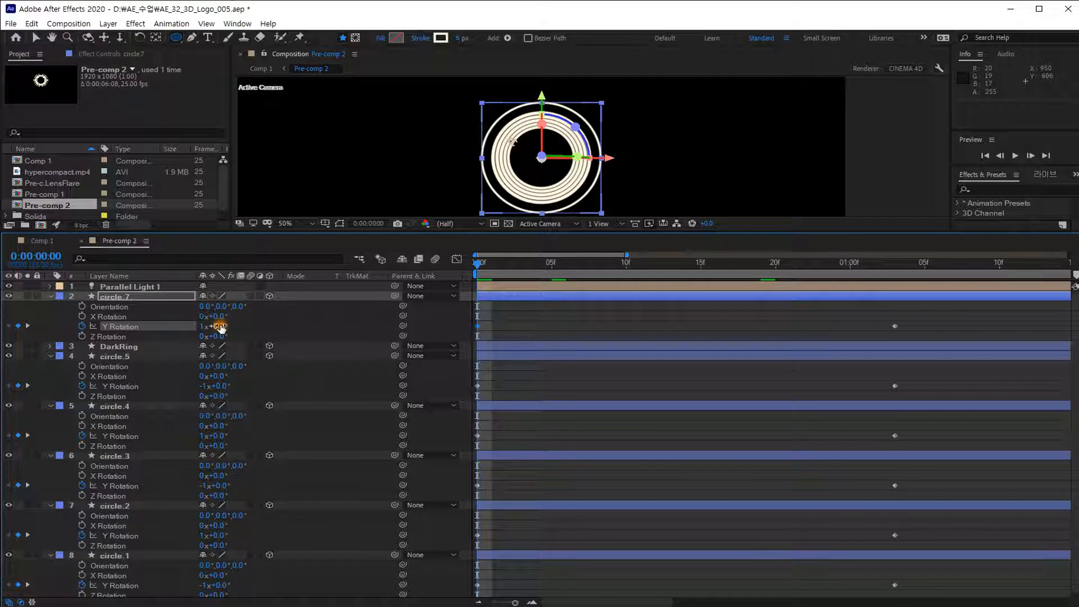
click(203, 325)
text(0)
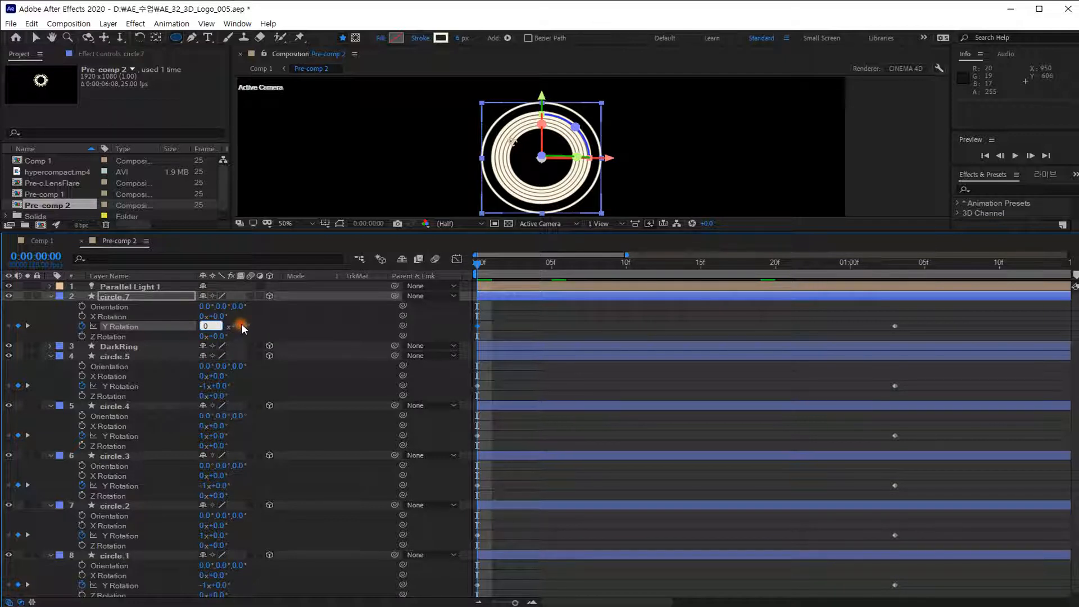
key(Return)
click(227, 327)
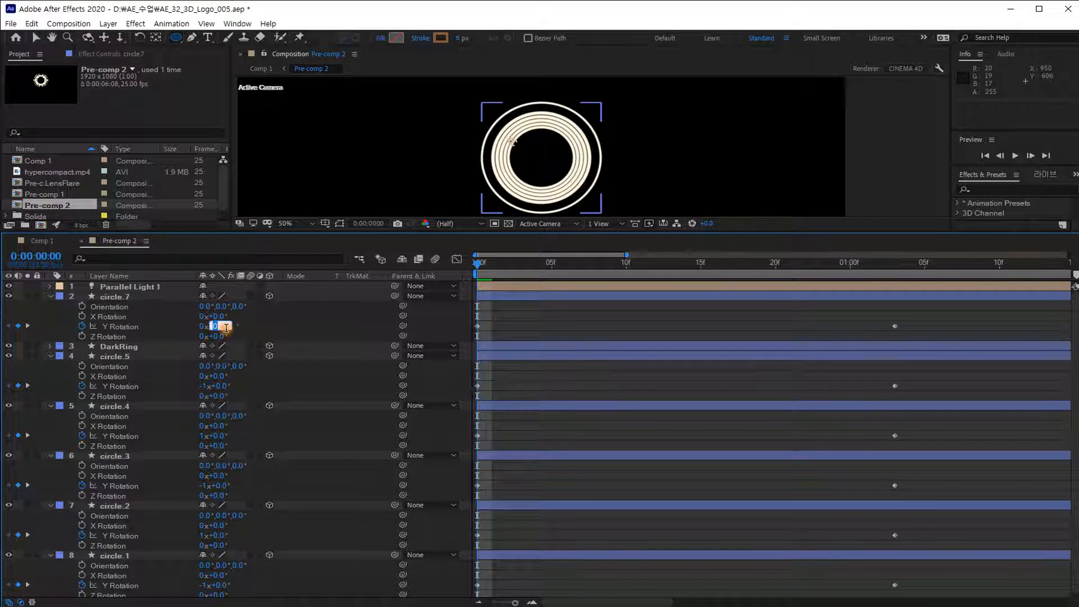
text(270)
key(Return)
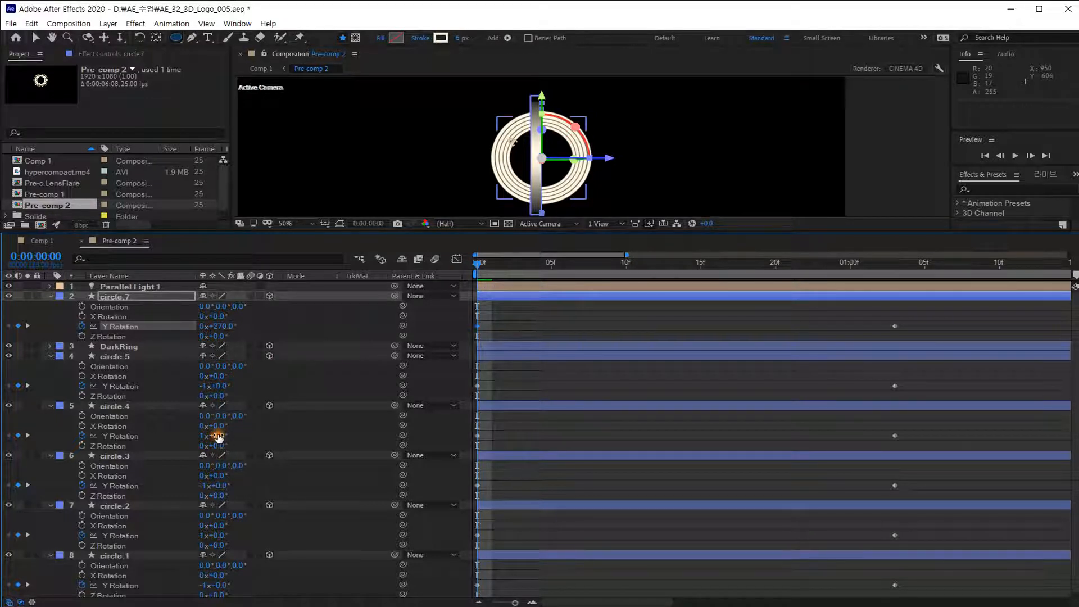
- Set first-frame Y Rotation to 1x+42° on circle.4, -1x-34° on circle.3, -1x-38° on circle.1 and 1x+145° on circle.2, and scrub to 0:00:00:08
drag(216, 436, 243, 434)
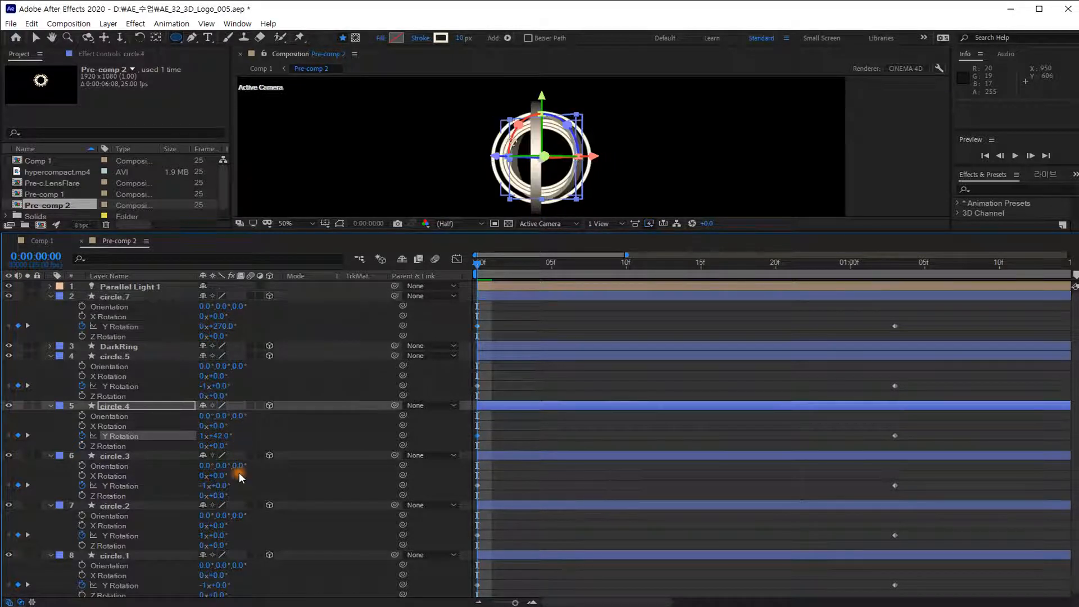
drag(221, 487, 197, 486)
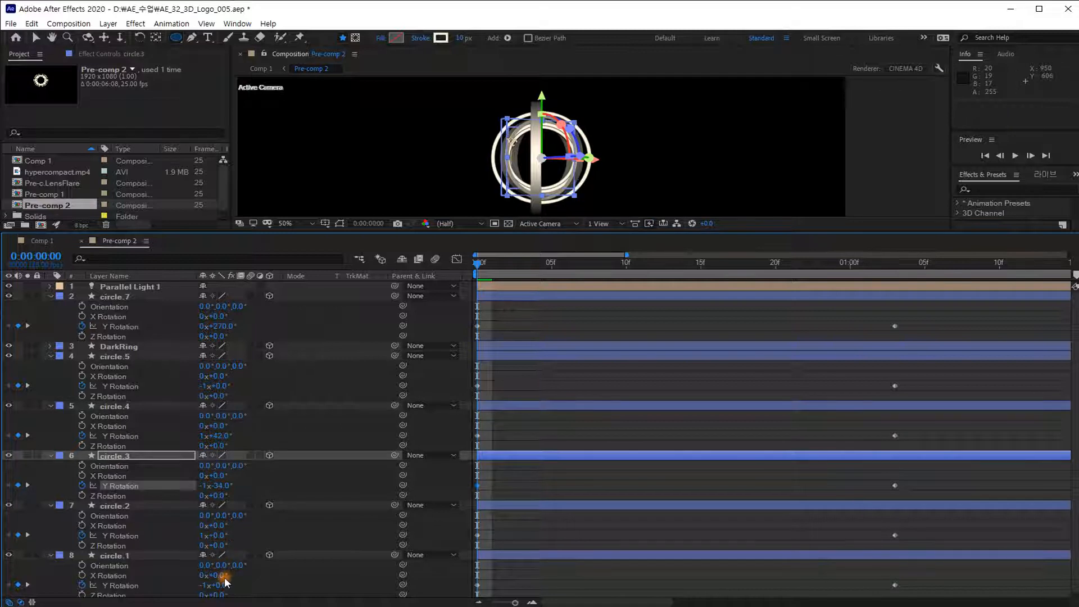
drag(222, 586, 203, 587)
drag(219, 535, 309, 532)
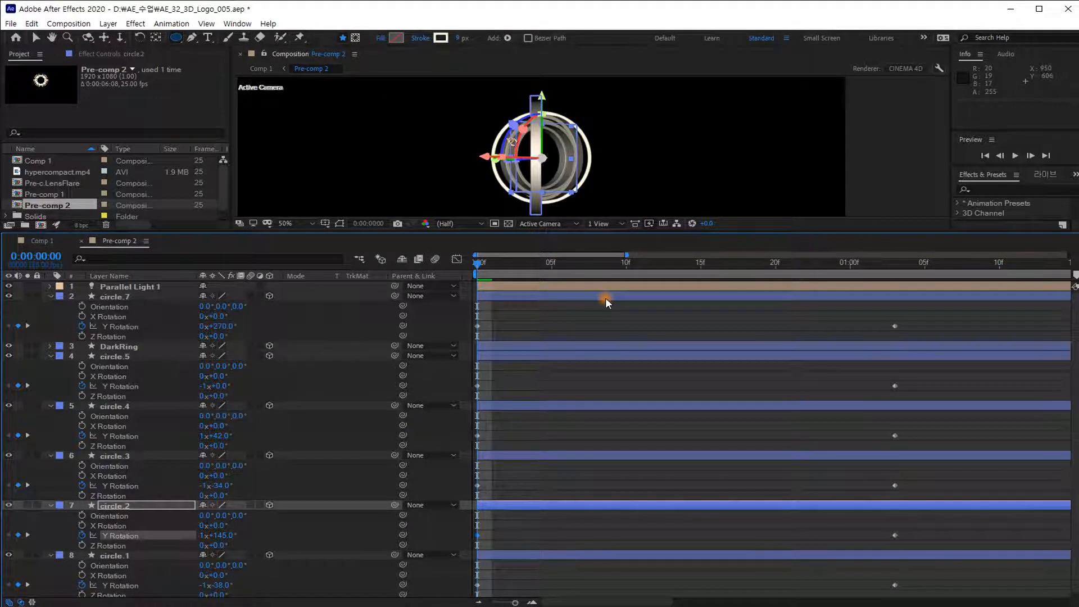
drag(488, 265, 598, 262)
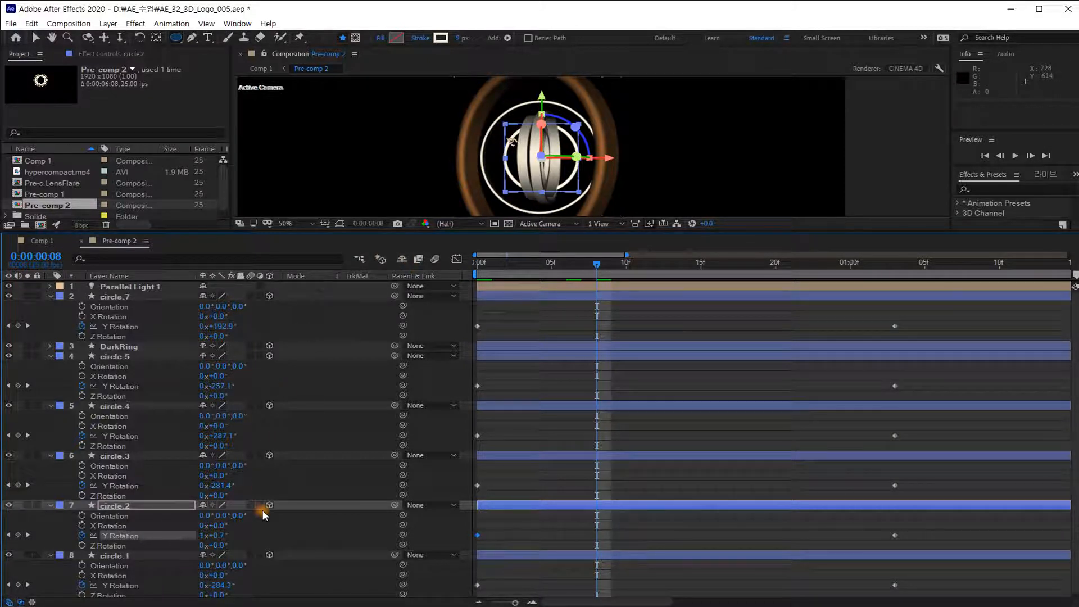
- Hide the Pre-comp 2 layer in Comp 1, enlarge the composition view and scrub to 0:00:00:18 to check the rings in the logo
click(42, 241)
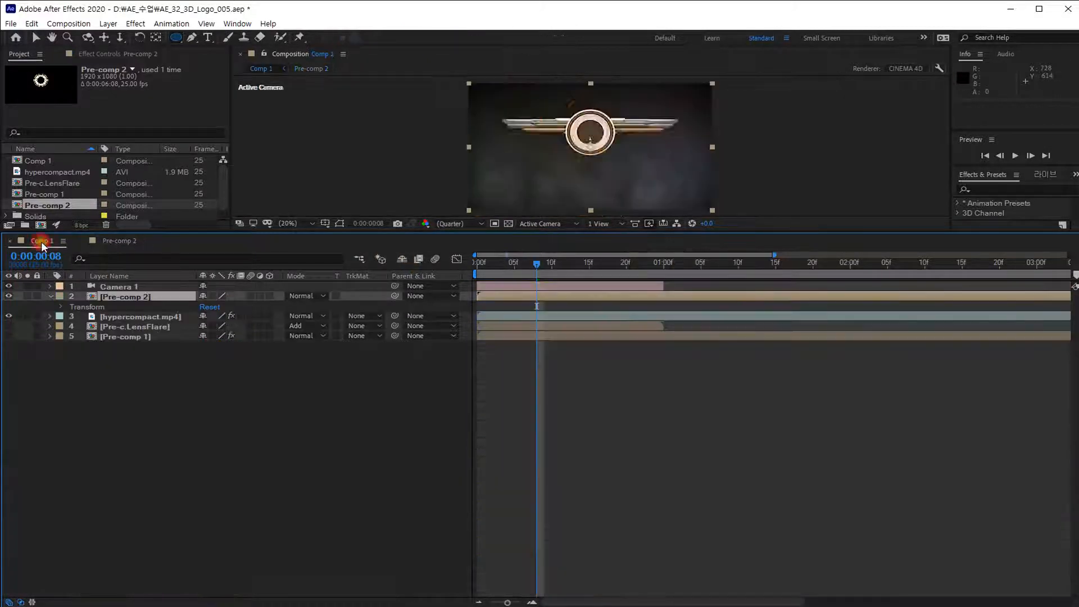
click(8, 296)
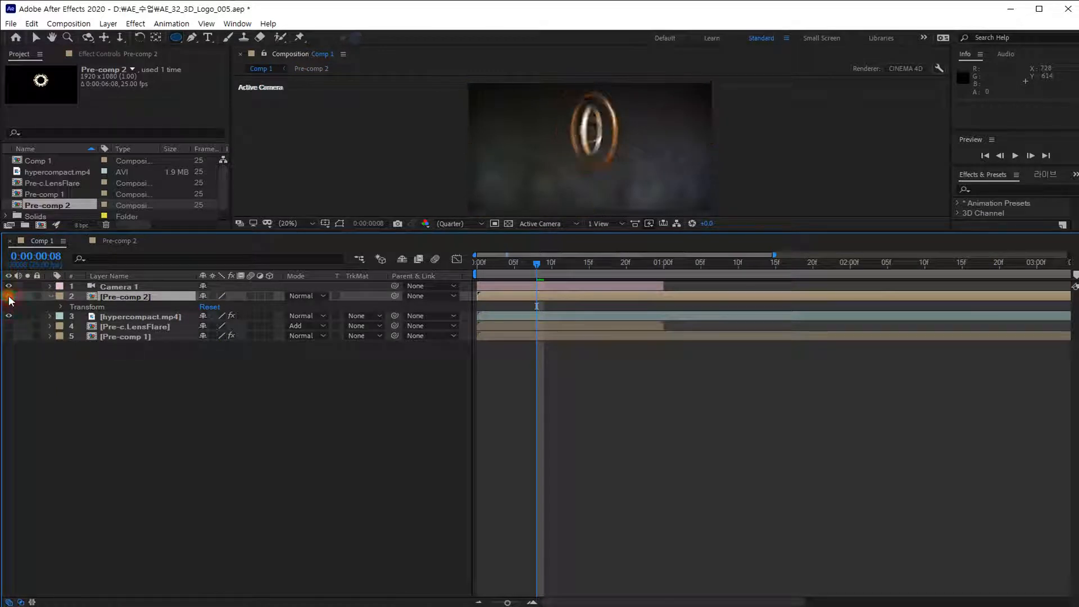
drag(337, 231, 337, 401)
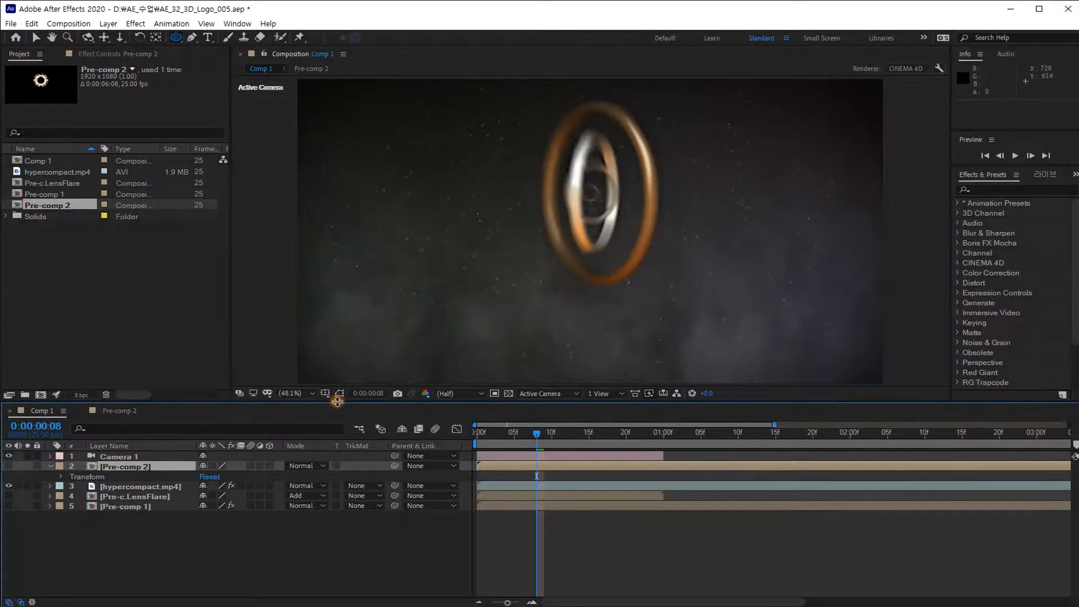
drag(536, 434, 608, 433)
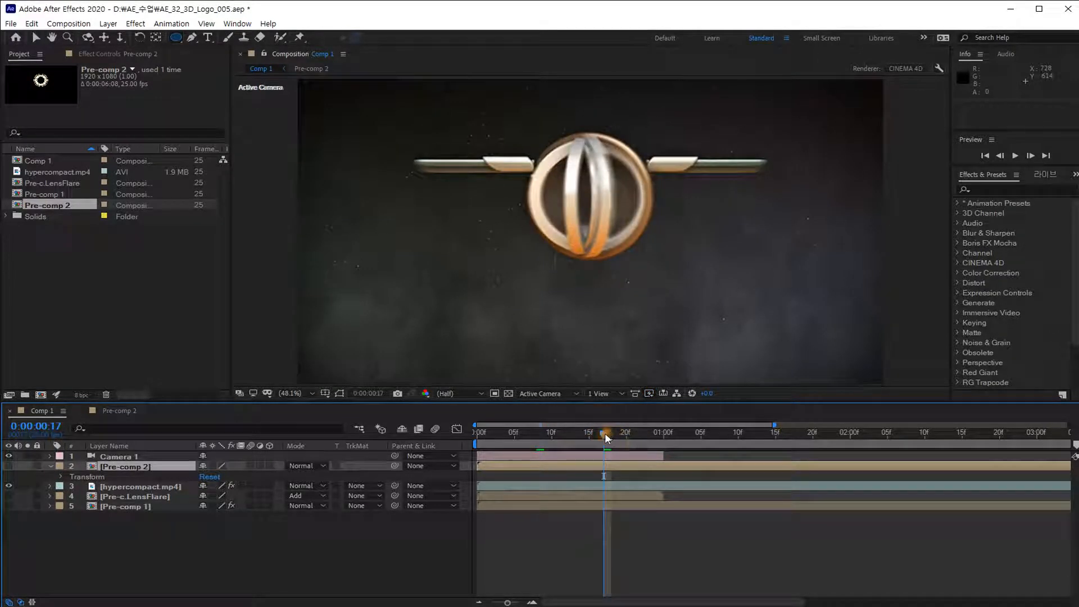
drag(605, 432, 611, 433)
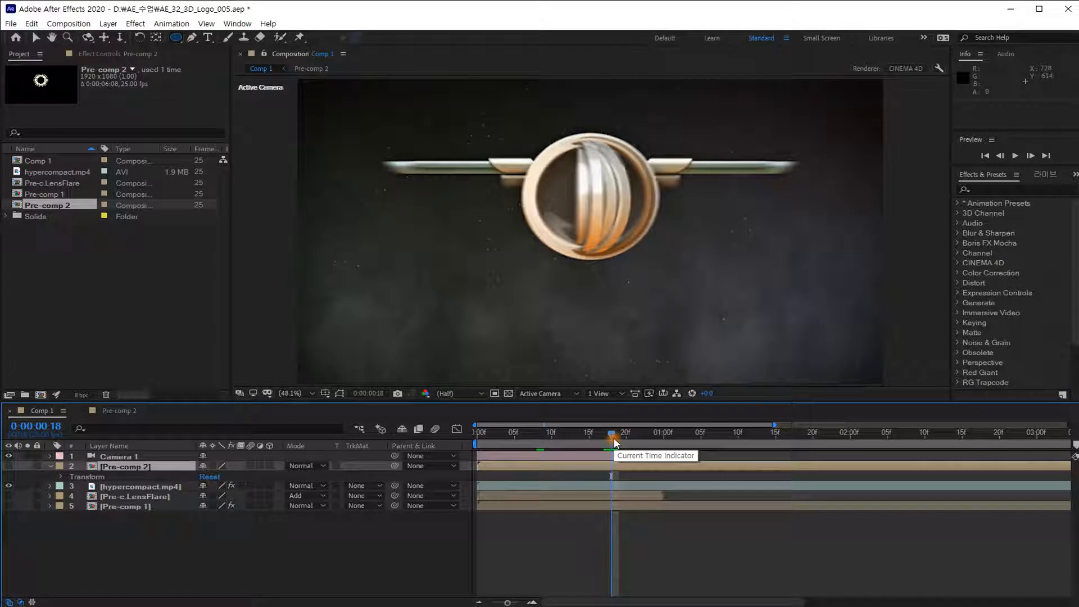
- Return to Pre-comp 2, select circle.1 to circle.5 and circle.7, and reveal only their Scale properties
click(121, 411)
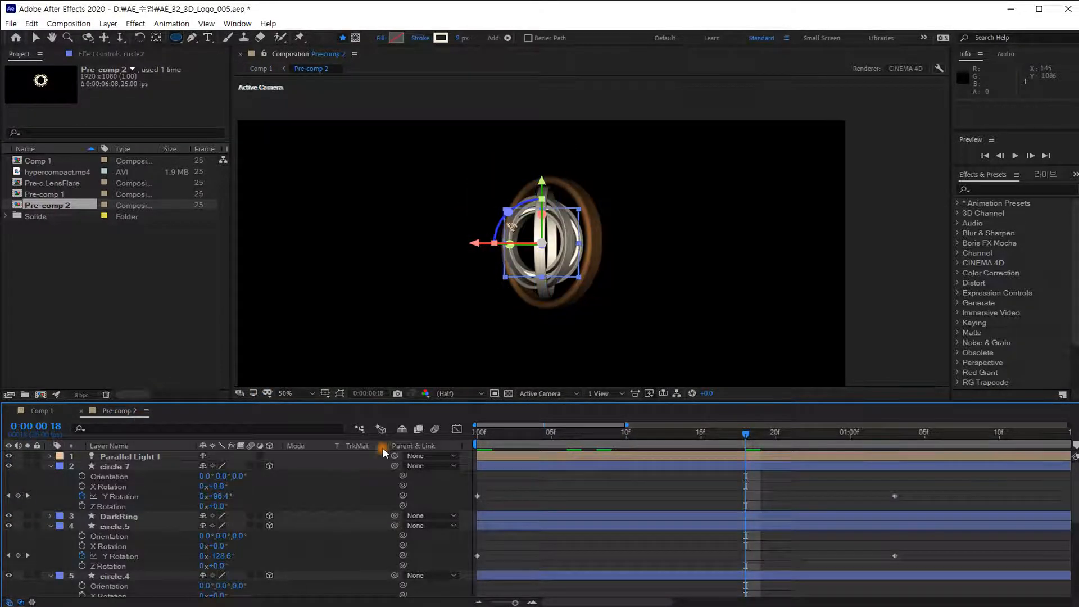
drag(363, 403, 379, 331)
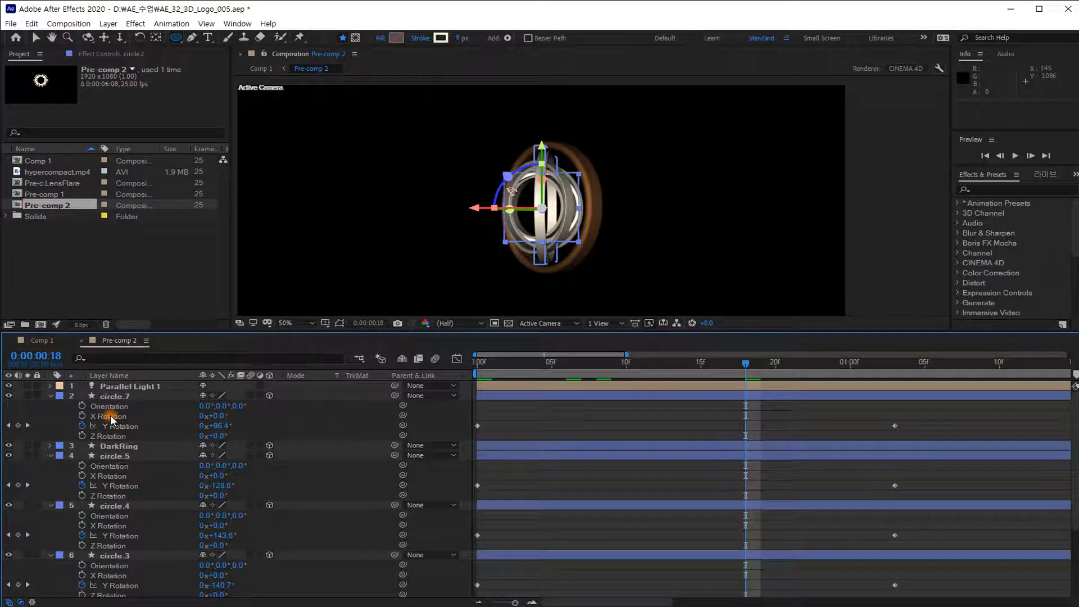
scroll(110, 419, down, 1)
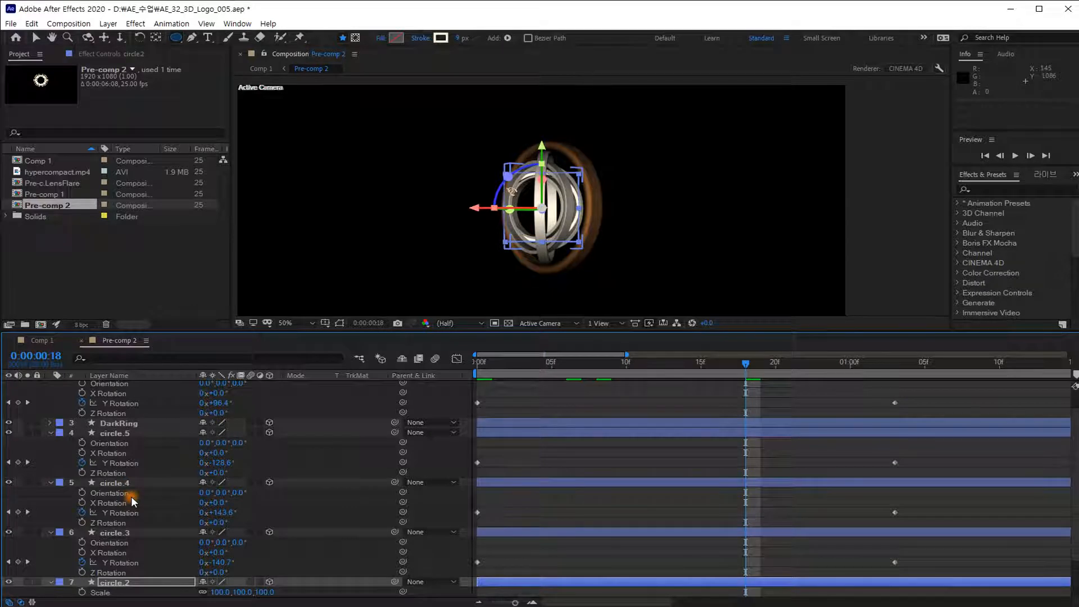
ctrl+click(114, 533)
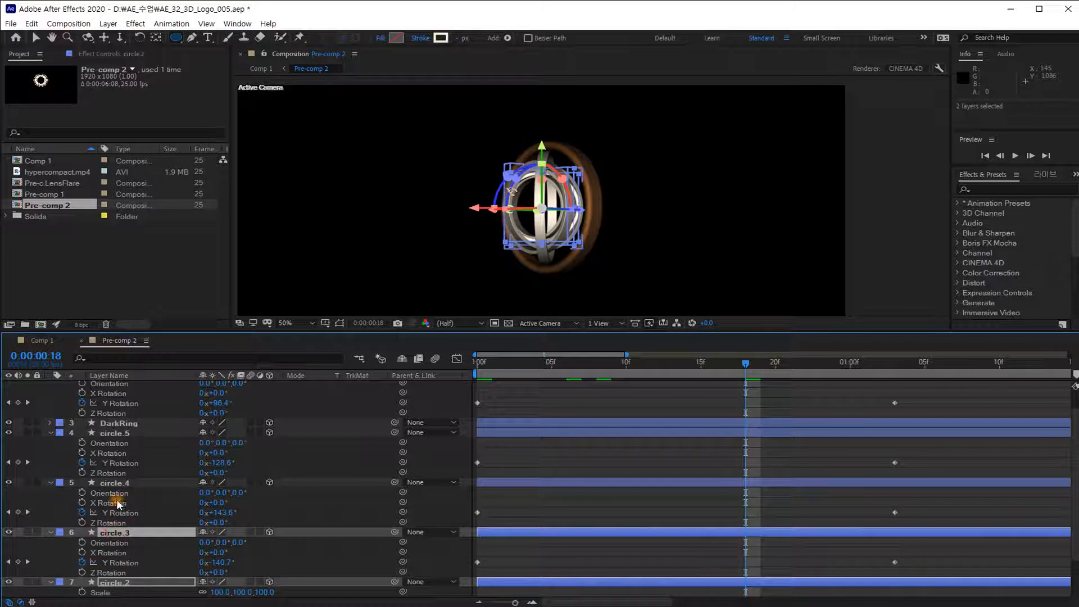
ctrl+click(115, 483)
ctrl+click(116, 433)
scroll(116, 434, up, 2)
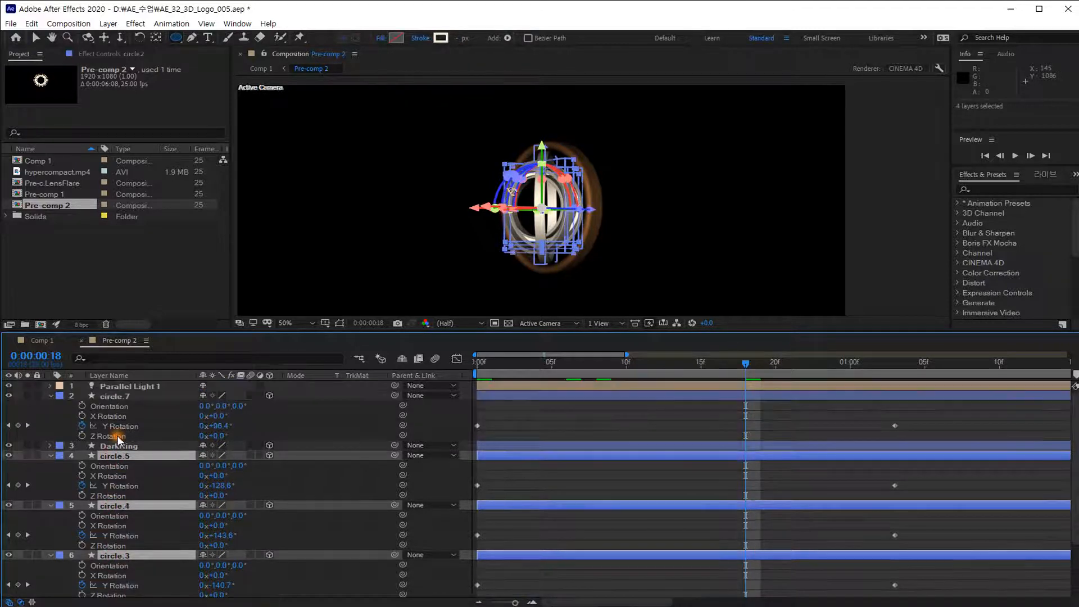
ctrl+click(117, 396)
key(r)
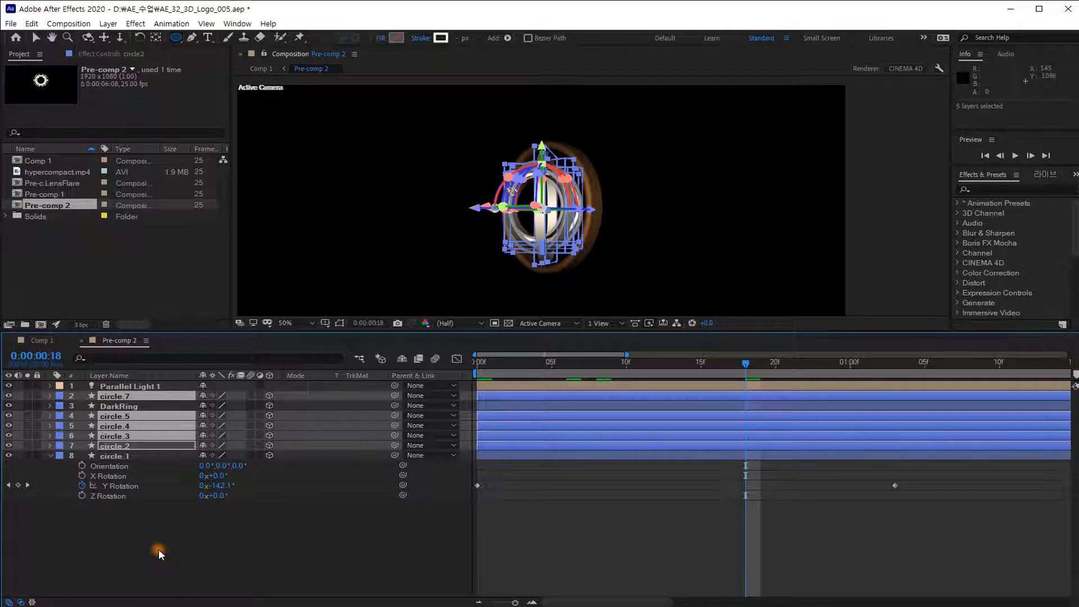
ctrl+click(112, 457)
key(s)
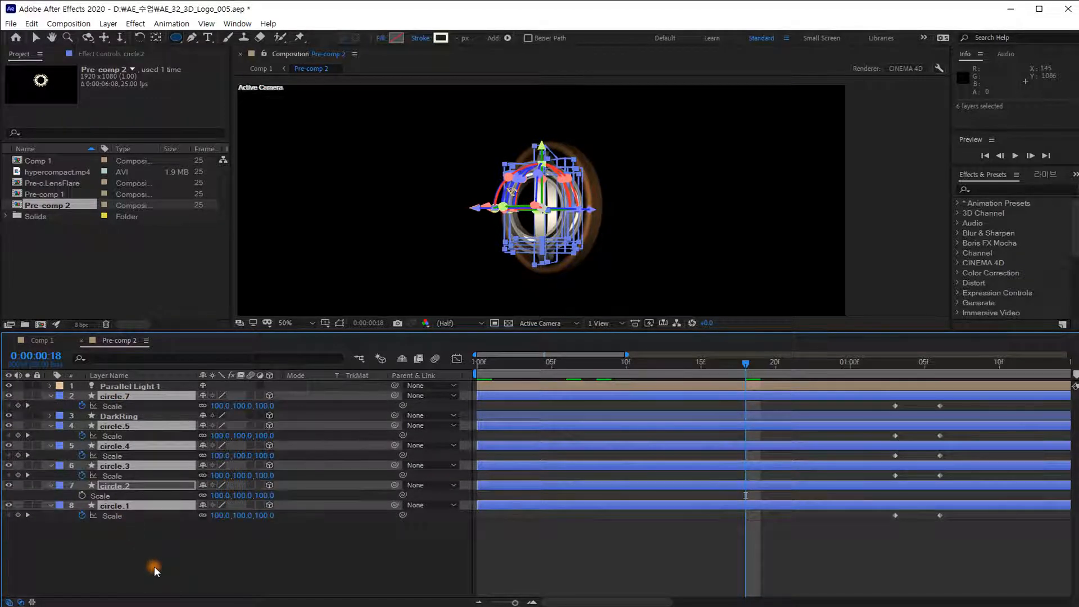
- Keyframe the selected circles' Scale at 73% on the first frame and about 115.8% at 0:00:00:06
drag(500, 362, 467, 361)
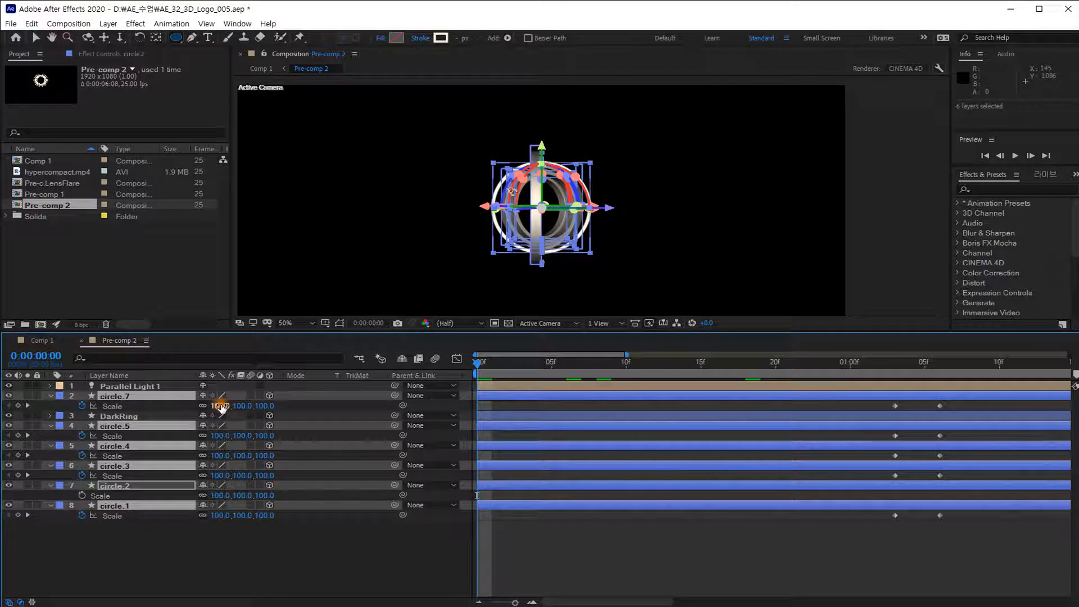
drag(216, 405, 200, 405)
click(566, 362)
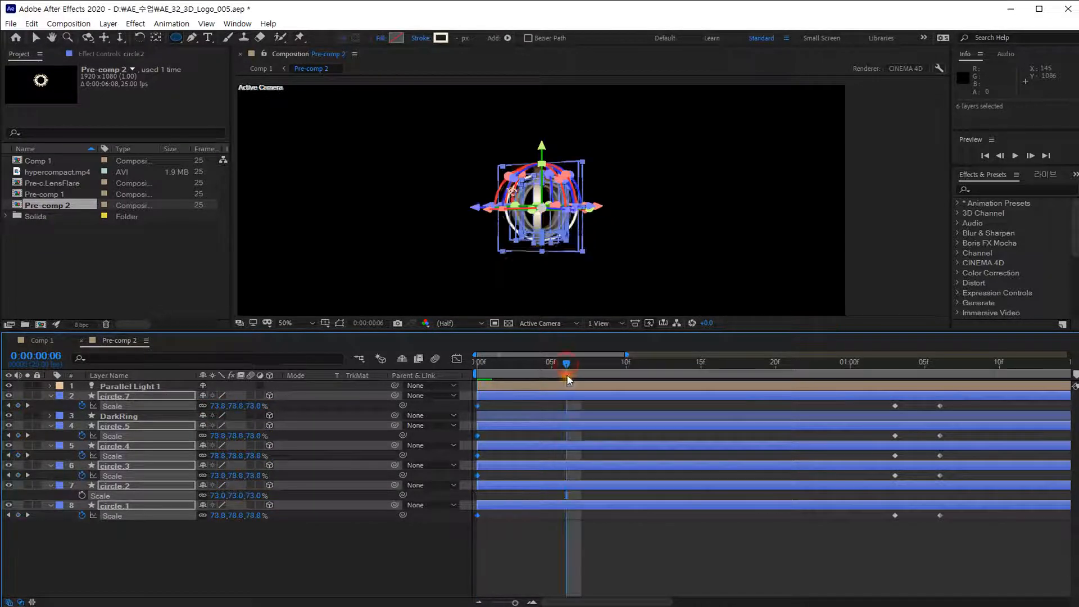
drag(217, 406, 244, 406)
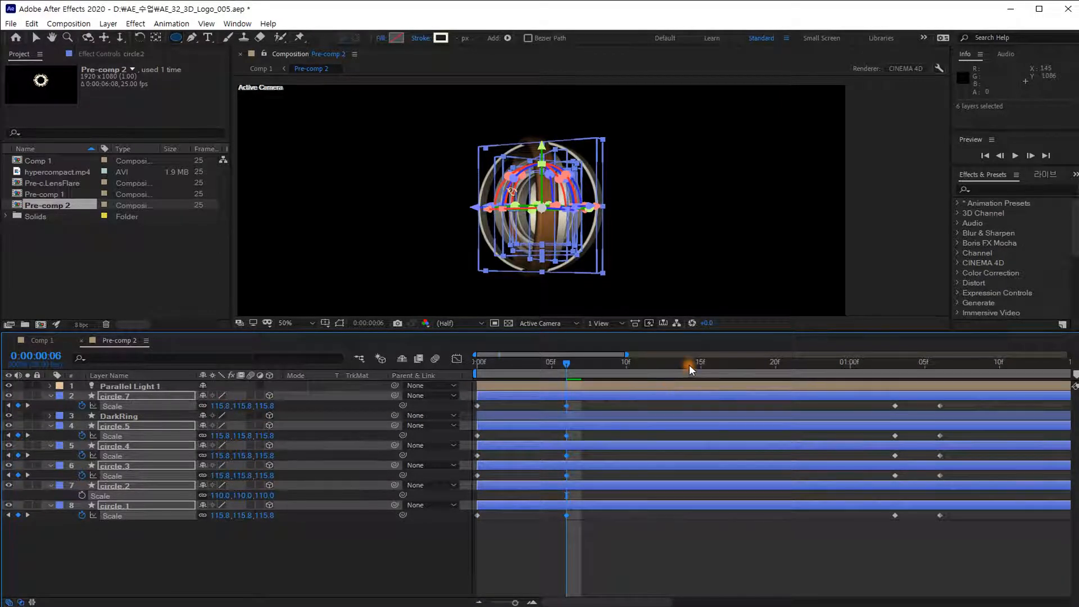
- Scrub Pre-comp 2 to 0:00:00:22 and Comp 1 to 0:00:00:20 to examine the ring scaling in the logo
drag(690, 363, 812, 367)
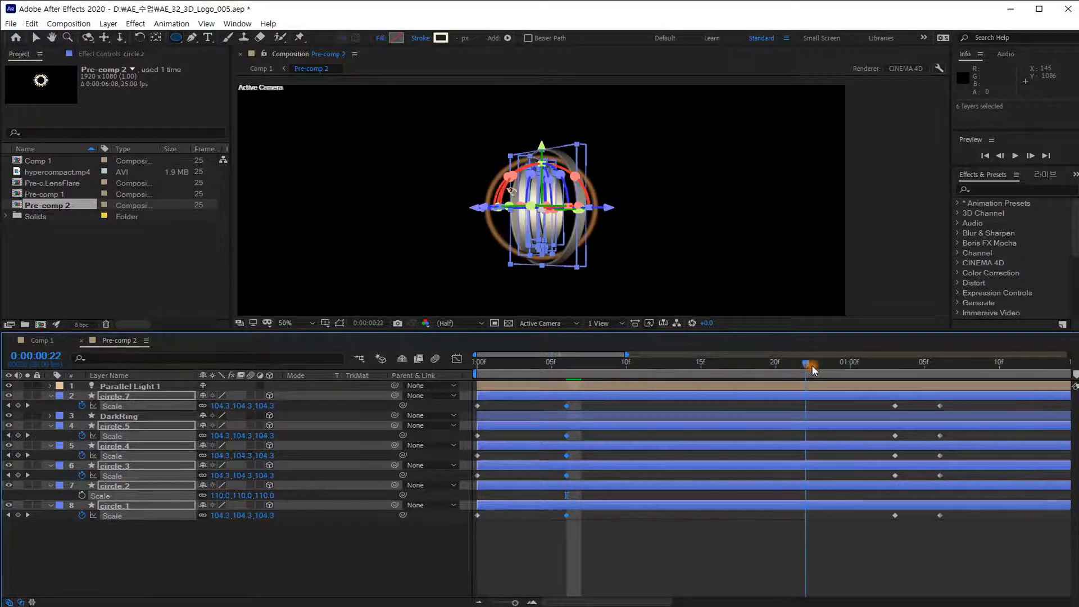
click(51, 341)
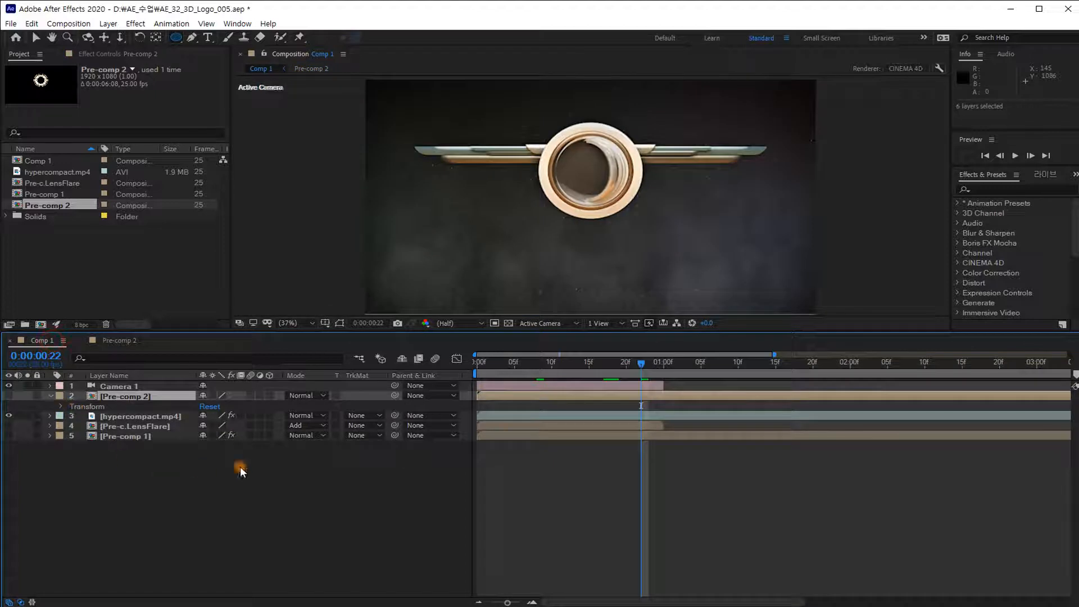
click(632, 364)
mouse_move(632, 364)
mouse_down()
mouse_move(613, 364)
mouse_move(625, 365)
mouse_up()
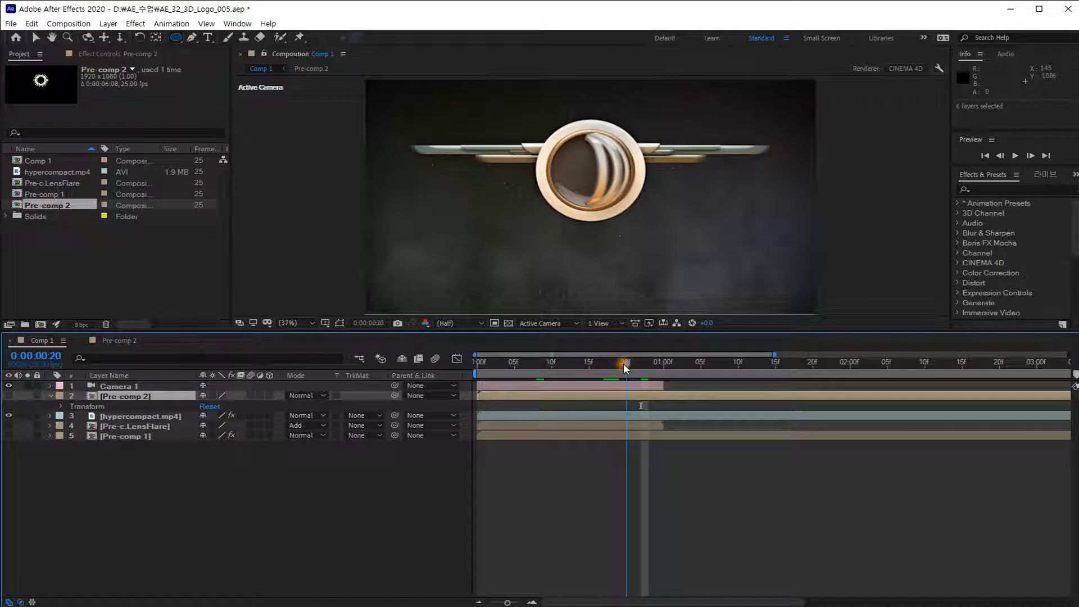
- Return to 0:00:00:06 in Pre-comp 2 and vary the Scale of individual circles, setting circle.2 to 121%
click(119, 341)
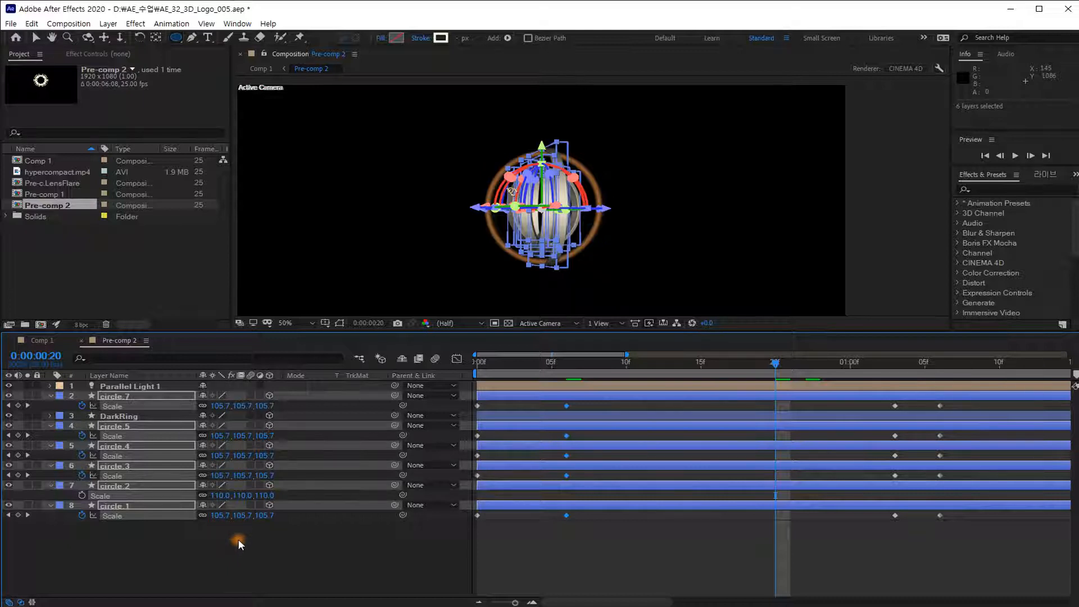
click(569, 363)
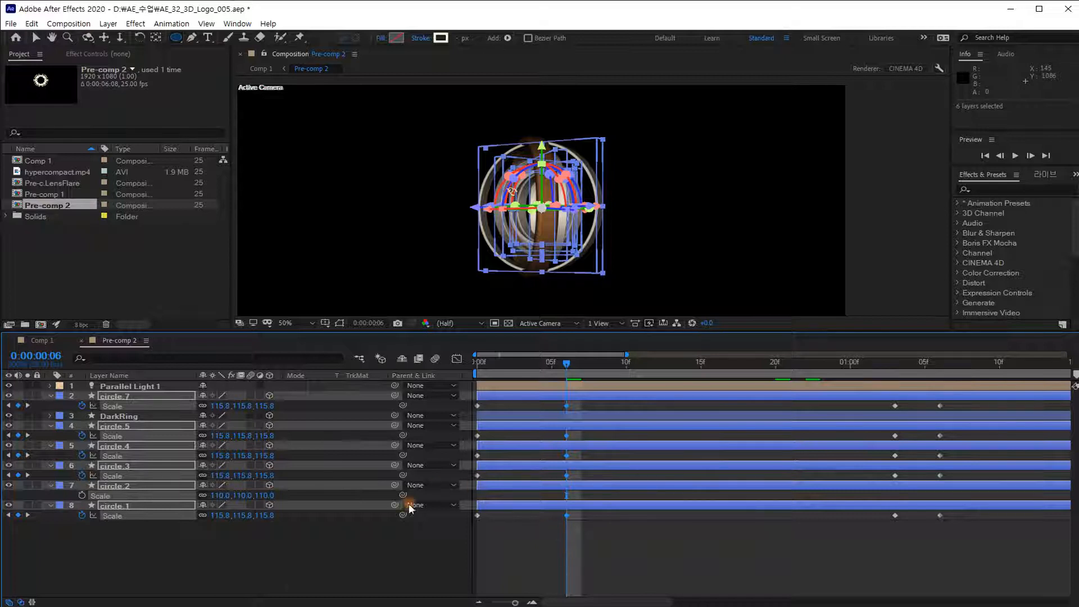
click(241, 543)
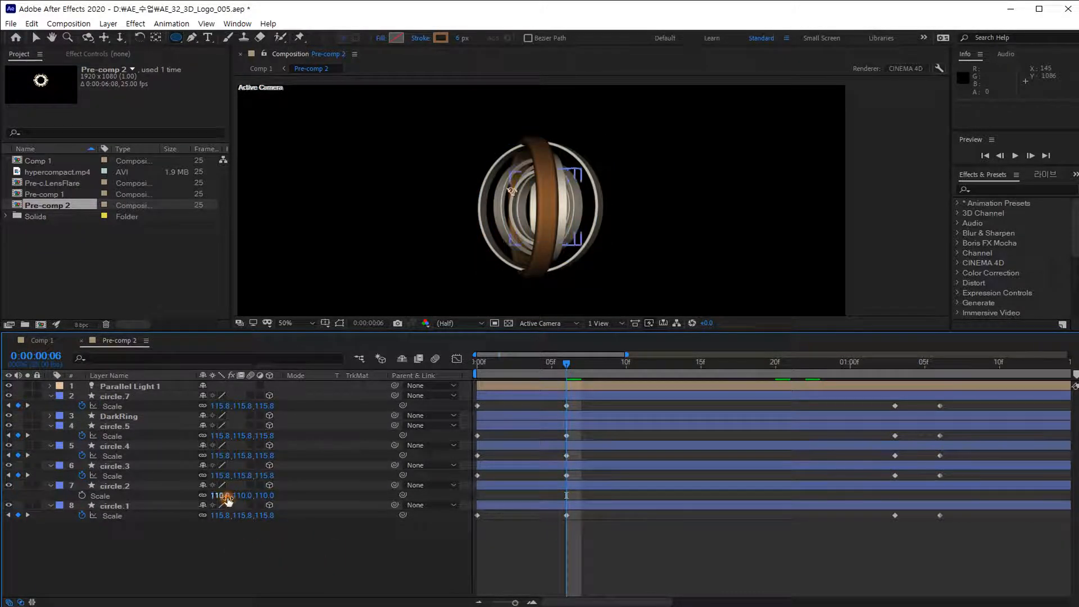
drag(220, 435, 232, 429)
drag(222, 474, 221, 517)
click(221, 515)
- Preview the ring animation from the first frame and move to 0:00:01:06 to examine the settled rings
drag(566, 362, 466, 366)
click(531, 557)
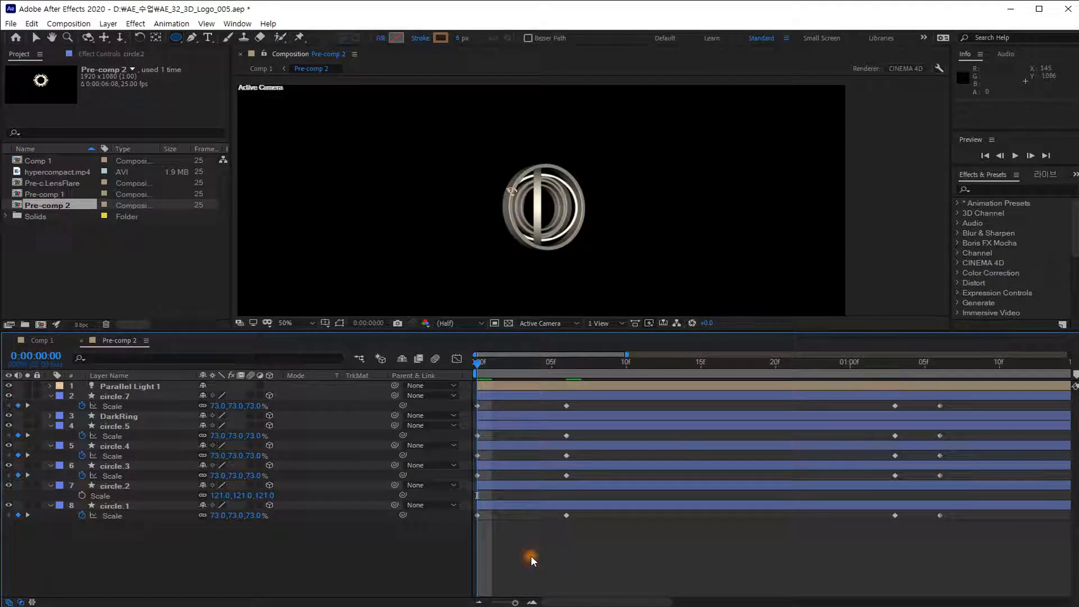
key(space)
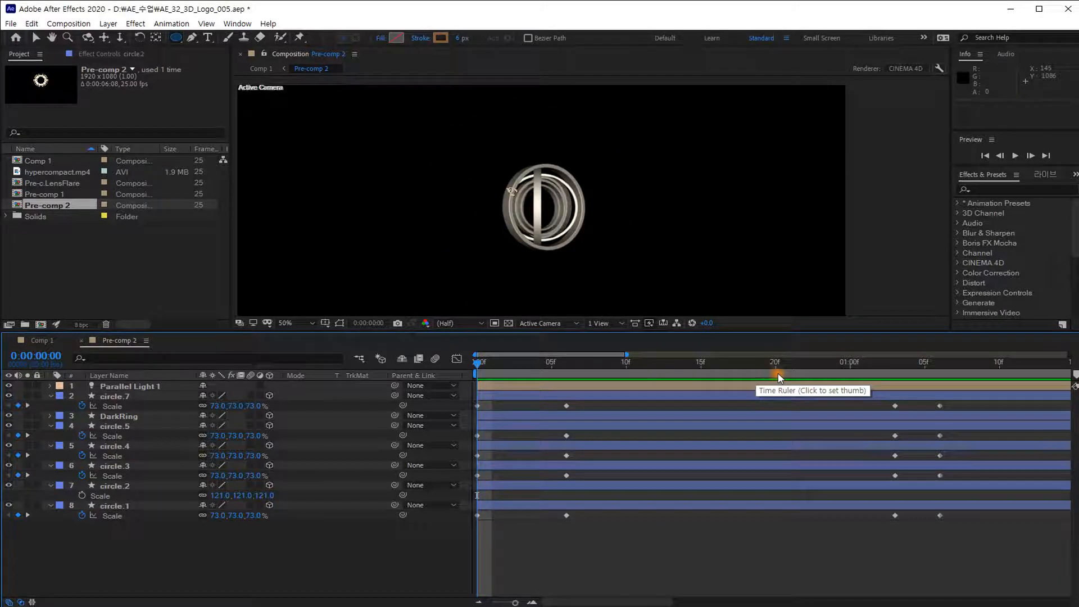
click(923, 363)
drag(923, 364, 939, 365)
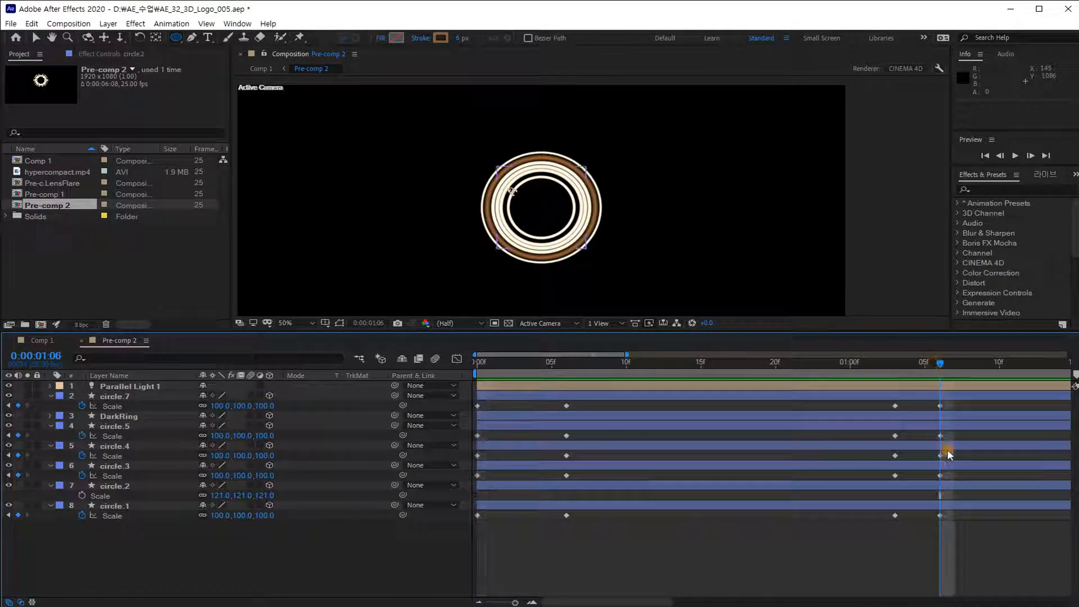
- Undo the accidental shift of circle.7 in time and toggle circle.1's visibility off and on to identify its ring
drag(932, 399, 953, 554)
key(ctrl+z)
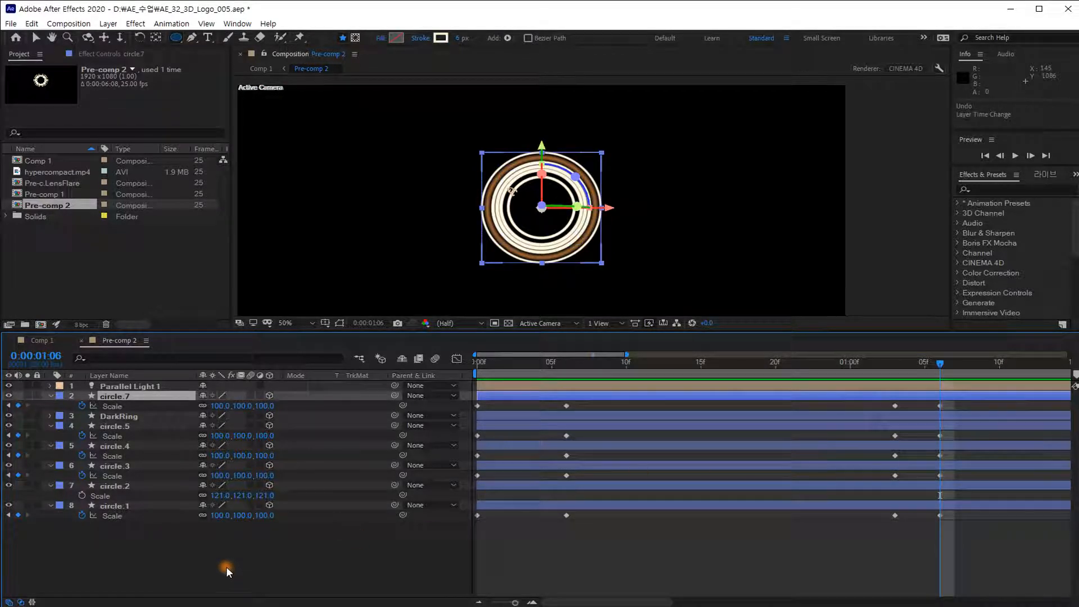
click(231, 569)
click(119, 506)
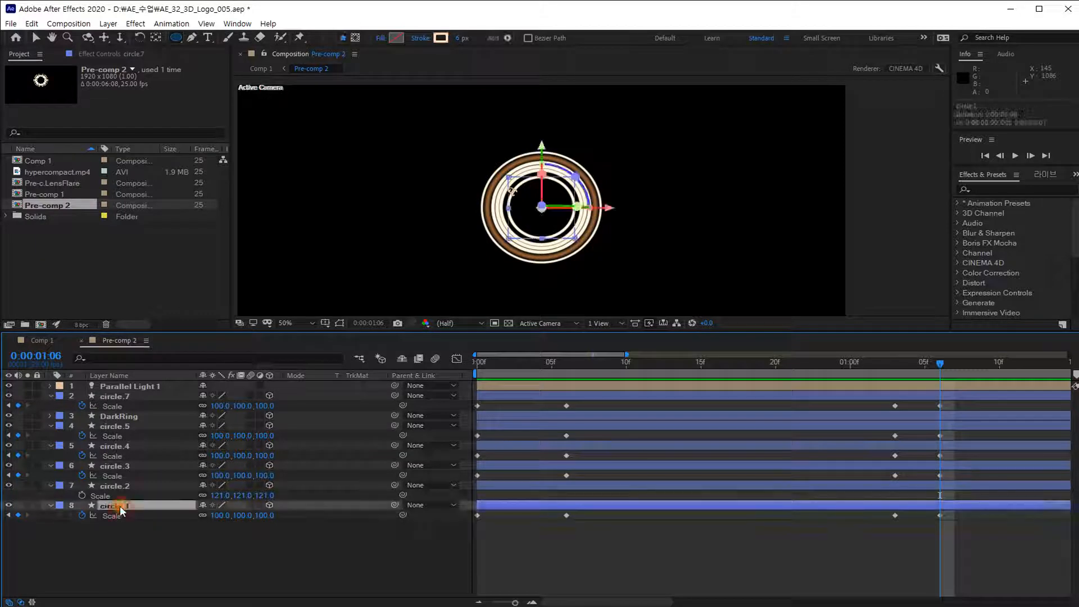
click(10, 506)
click(10, 506)
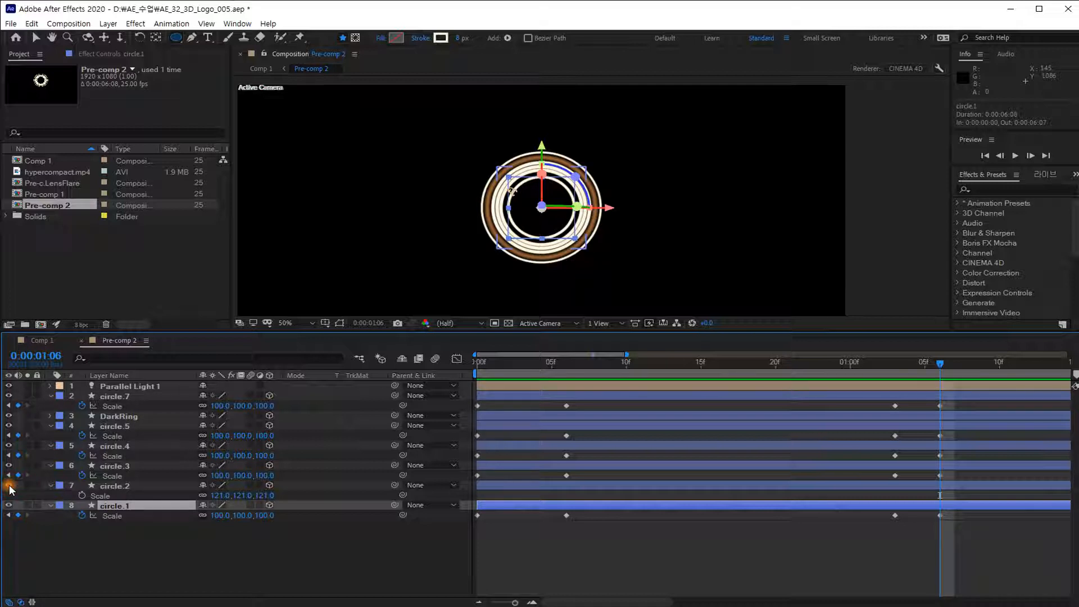
- Delete the circle layers' Scale keyframes at 0:00:01:06 and move to 0:00:01:03
click(115, 487)
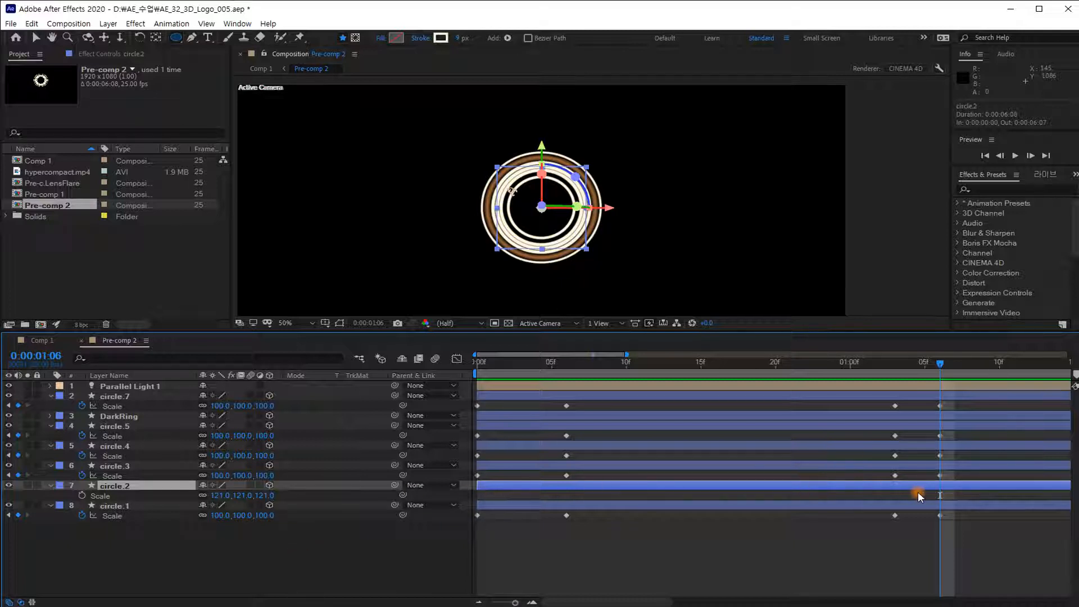
click(896, 362)
drag(956, 402, 938, 547)
key(Delete)
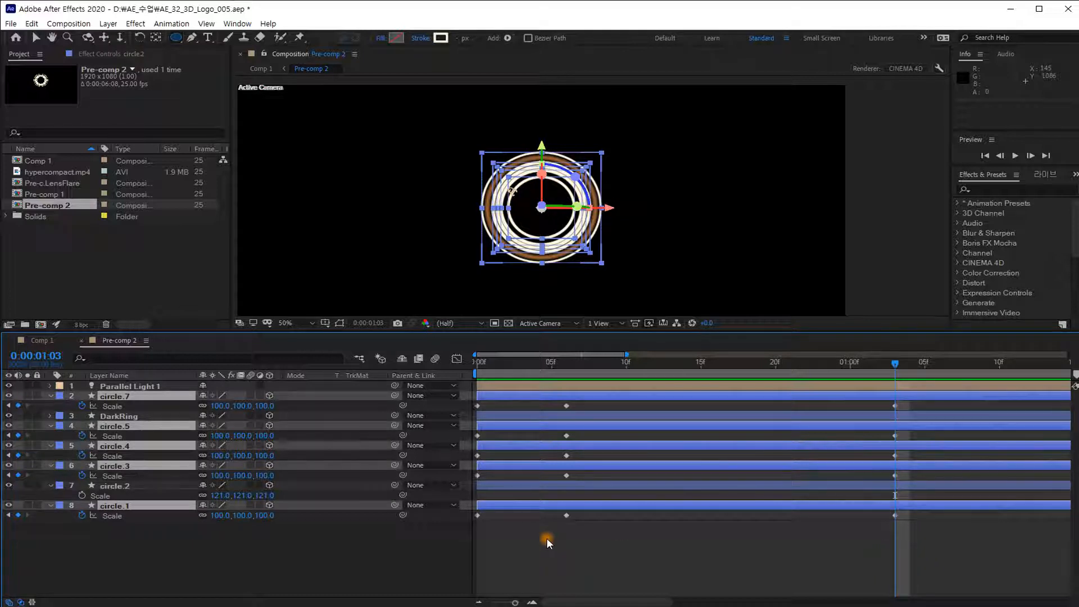
- Try to vary circle.2's Scale over time, using 100% at 0:00:01:03 and 119% at 0:00:00:06
click(221, 495)
text(100)
key(Return)
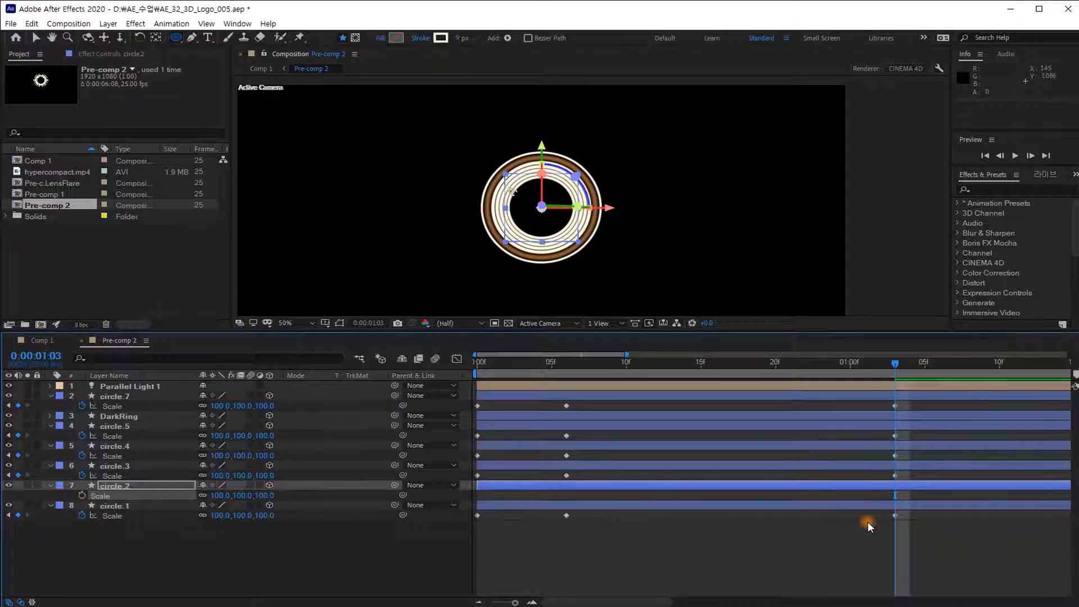
click(566, 363)
drag(566, 363, 474, 363)
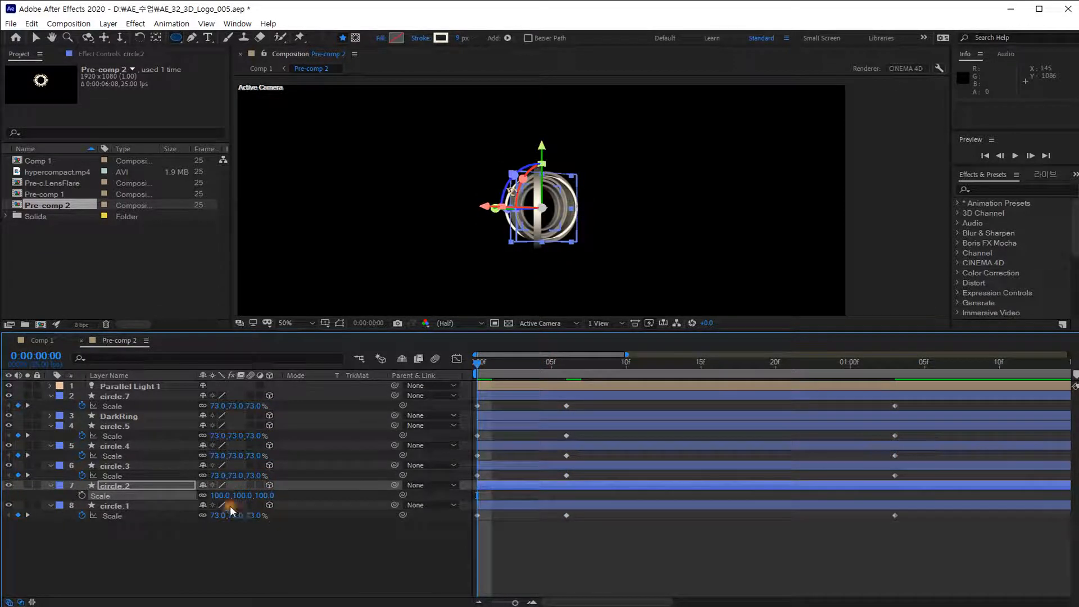
drag(218, 497, 202, 496)
drag(522, 363, 566, 360)
drag(250, 495, 285, 494)
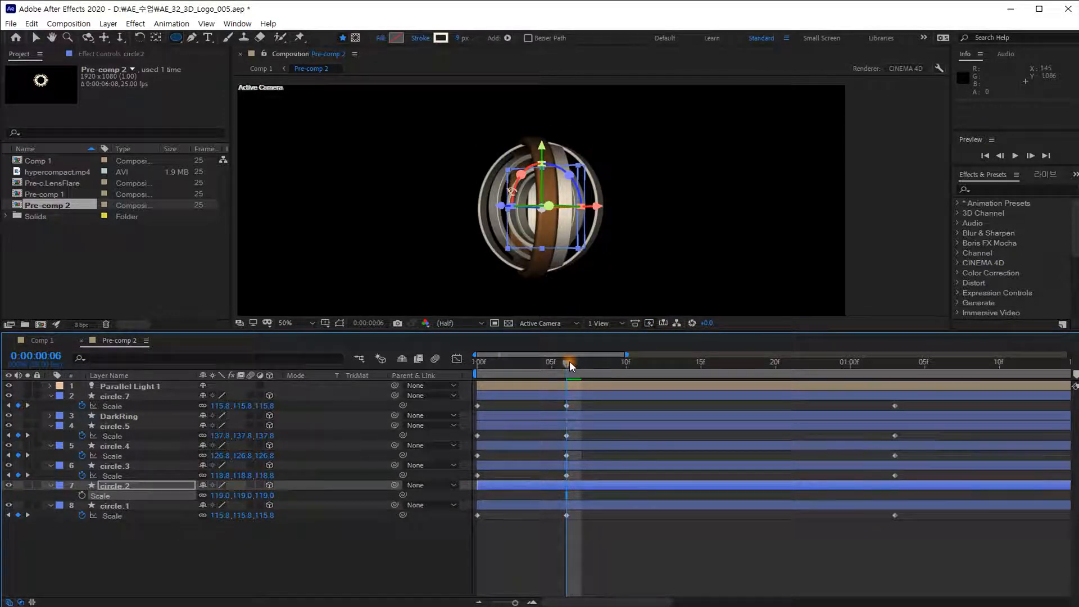
- Identify circle.7's ring, set Scale at 0:00:00:06 to 108.8% for circle.7 and 130.8% for circle.5, and preview the animation
click(564, 459)
click(9, 395)
click(8, 396)
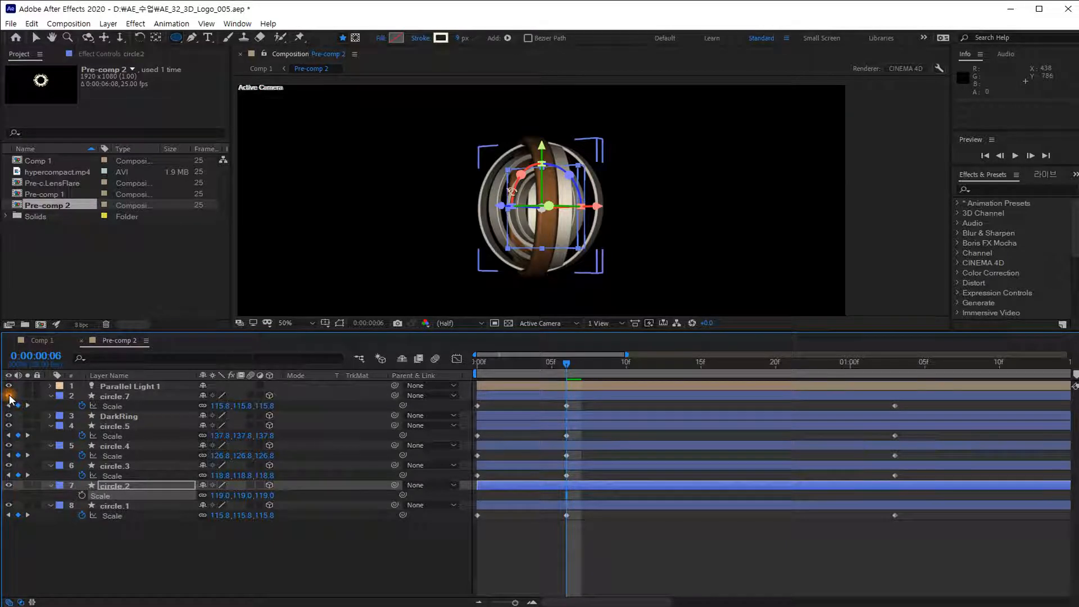
drag(213, 406, 209, 406)
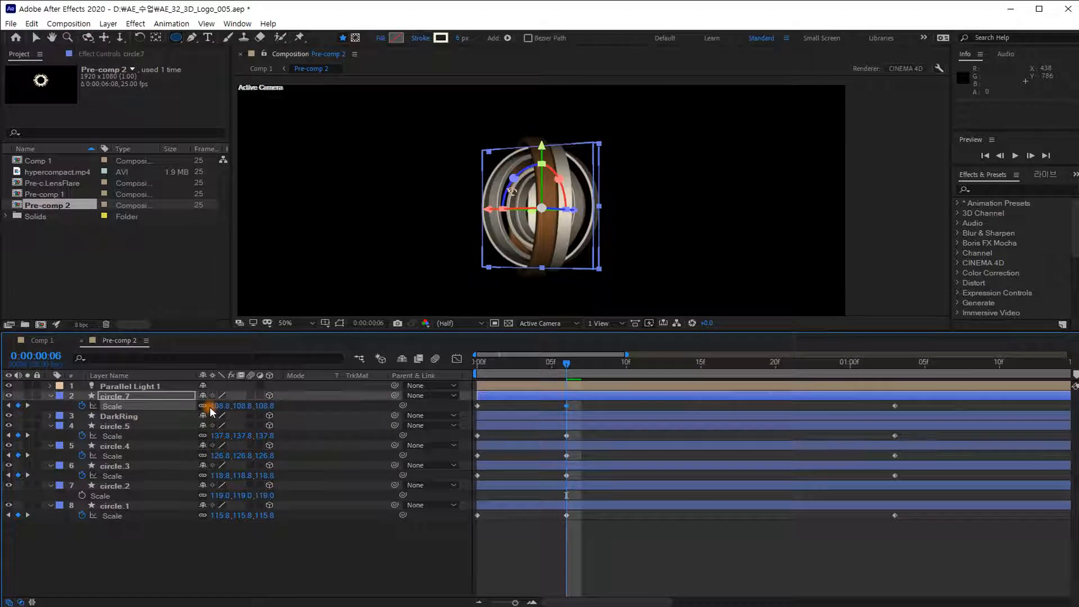
drag(219, 436, 213, 436)
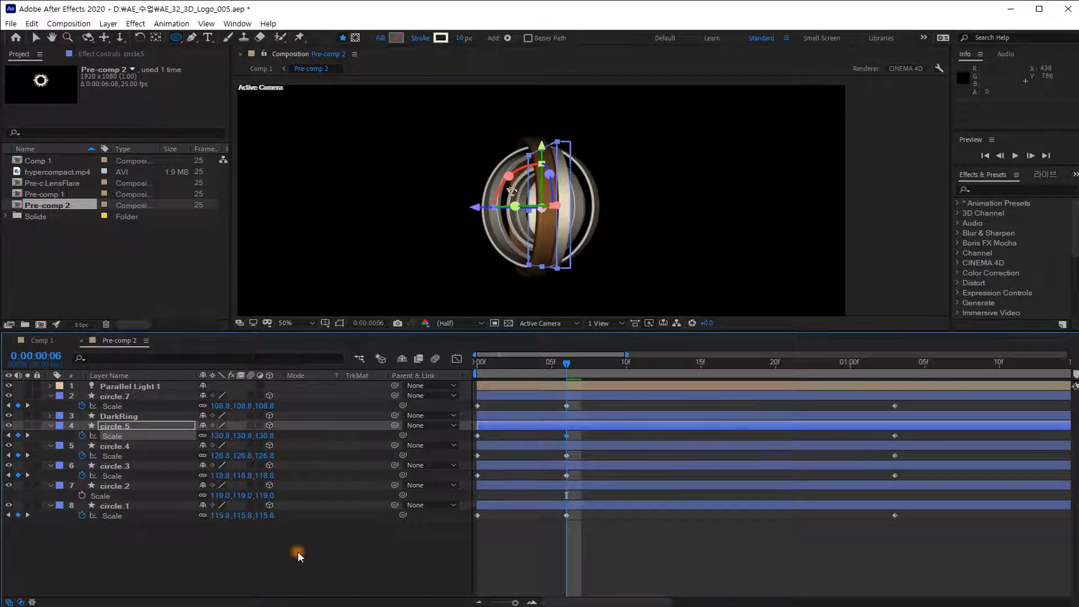
key(space)
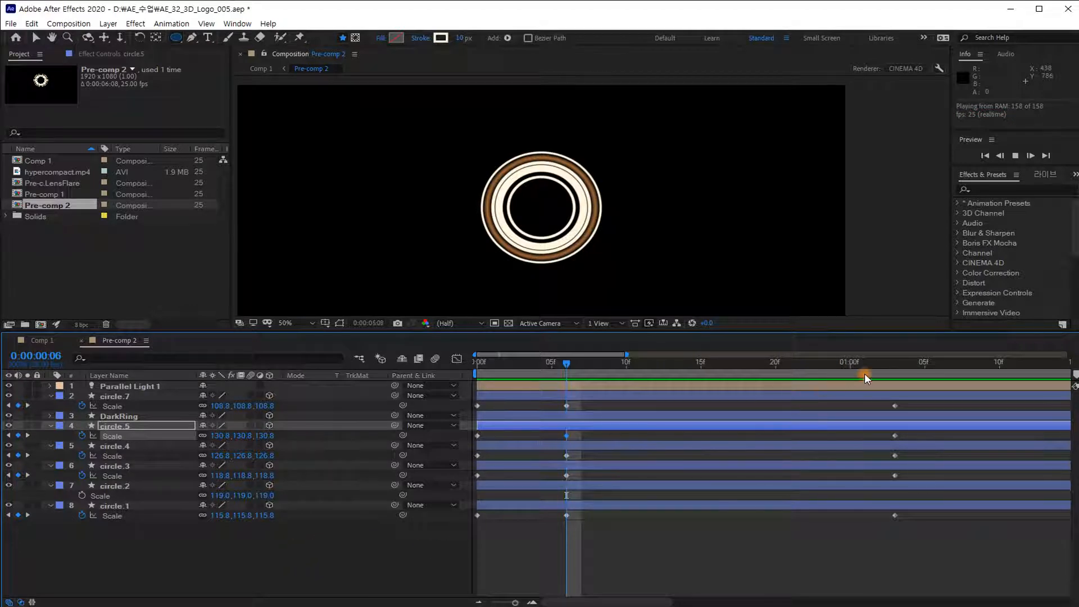
- Set circle.2's Scale to 100% at 0:00:01:03 and enable keyframing for it
click(896, 365)
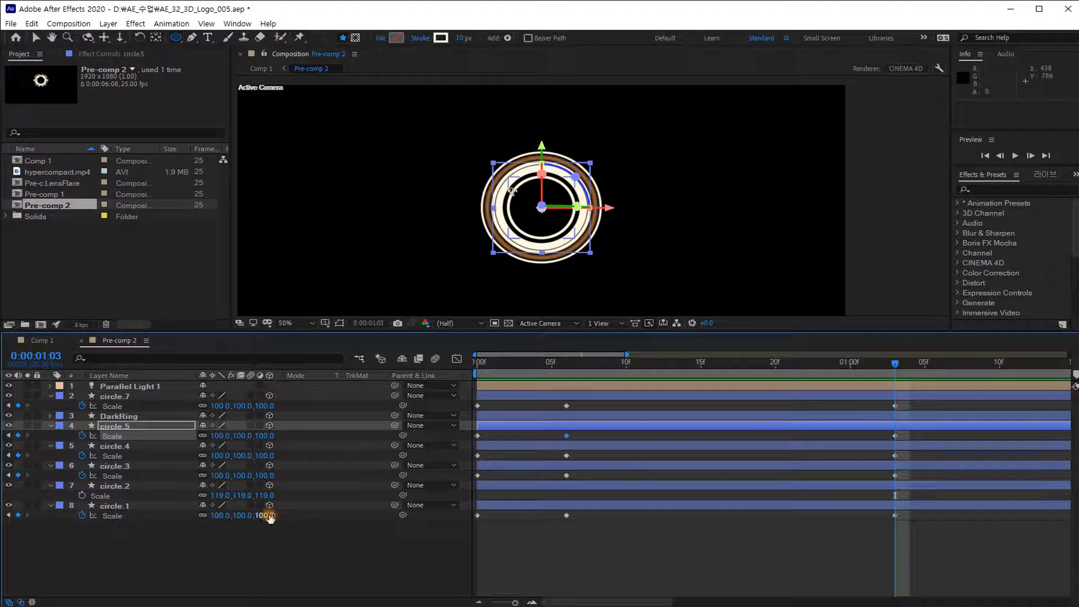
click(216, 495)
text(100)
key(Return)
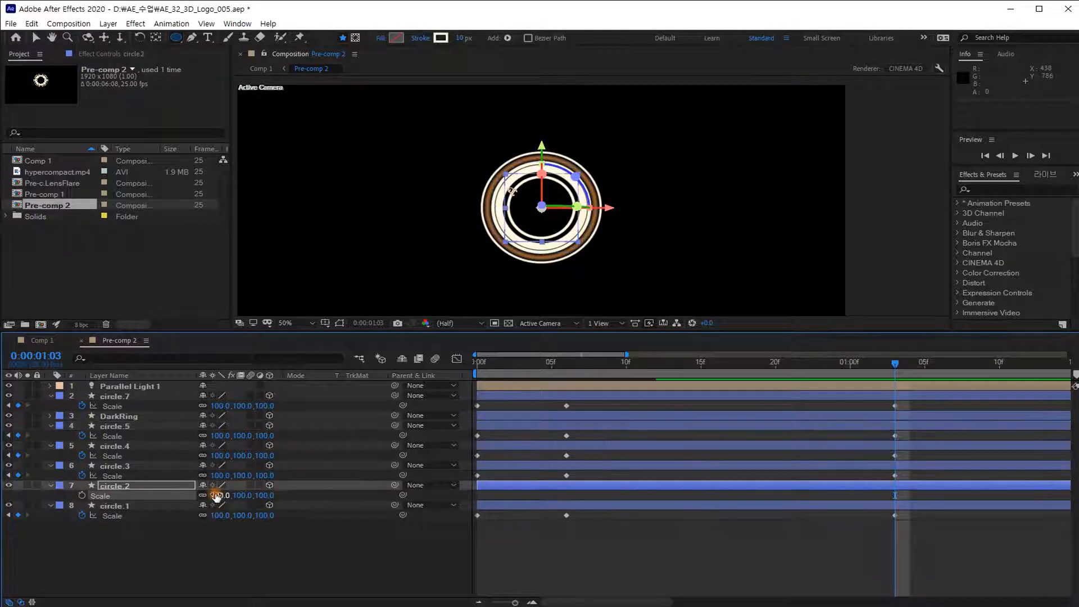
click(82, 495)
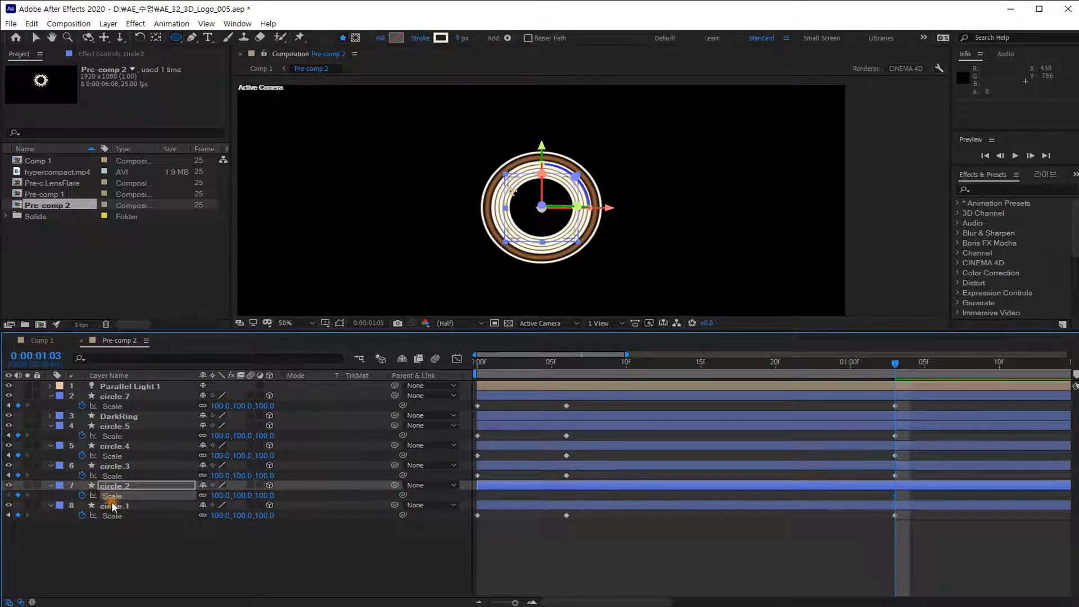
- Keyframe circle.2's Scale at 77% on the first frame and 111.9% at 0:00:00:06, and preview the animation
drag(563, 370, 478, 363)
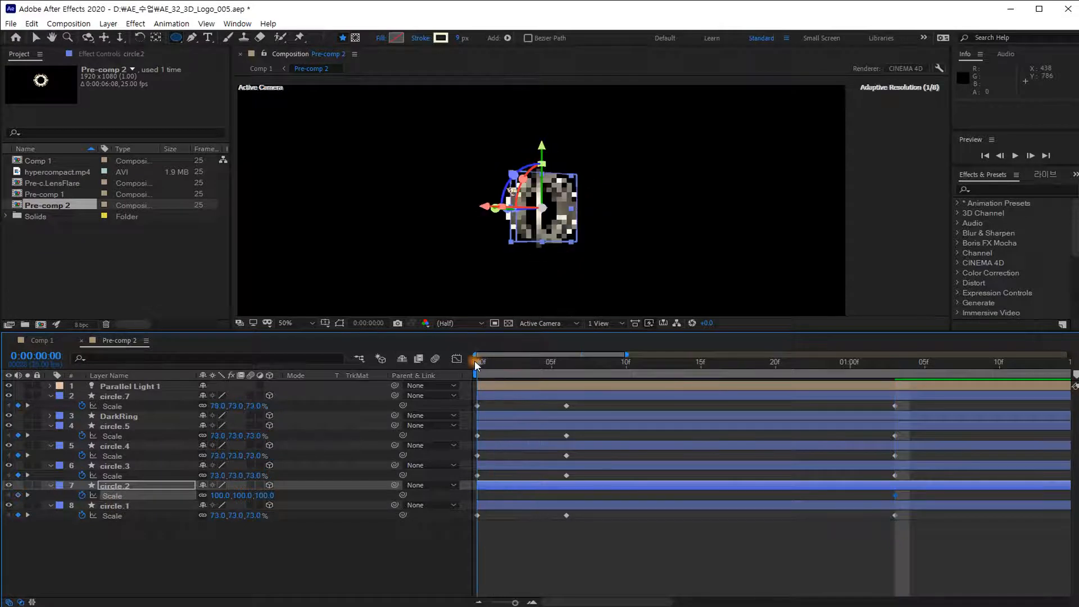
drag(218, 495, 204, 495)
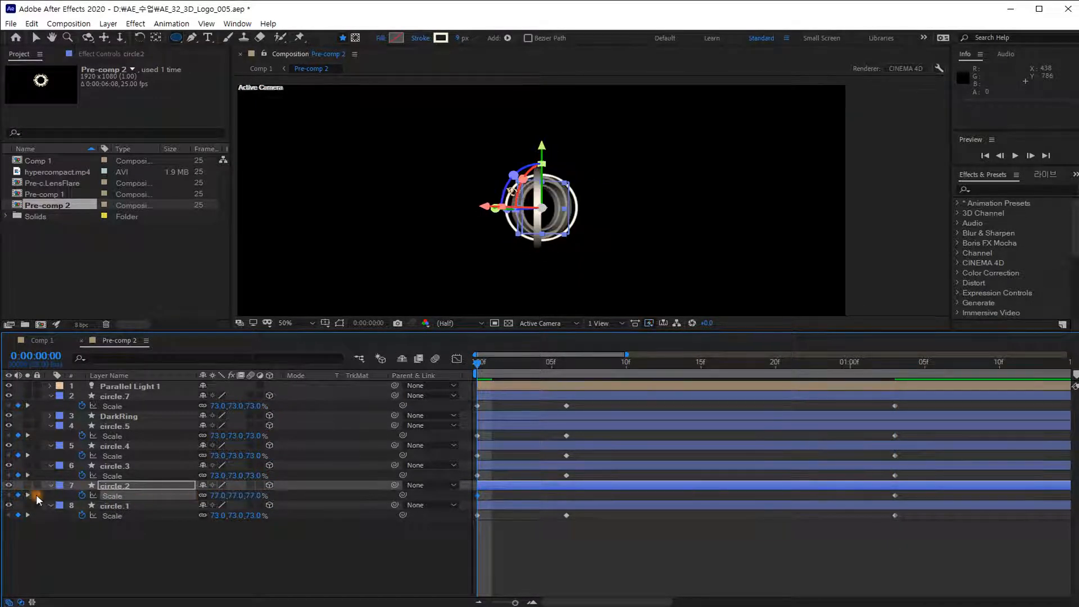
drag(534, 359, 567, 363)
drag(222, 495, 238, 496)
key(space)
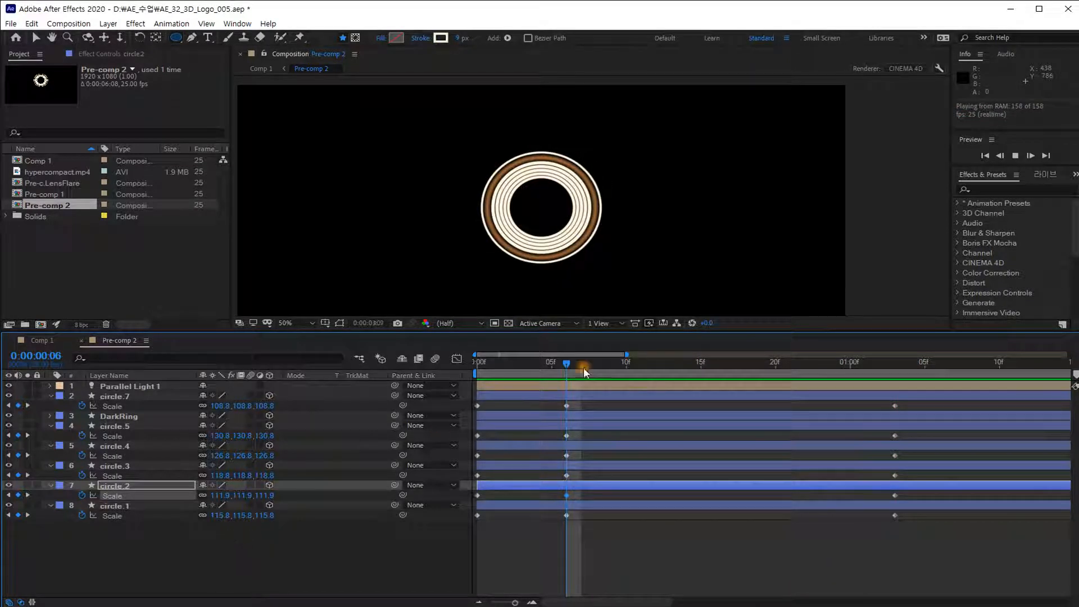
- Enlarge circle.7's Scale to 130.8% at 0:00:00:06 and preview the ring animation
drag(564, 364, 635, 362)
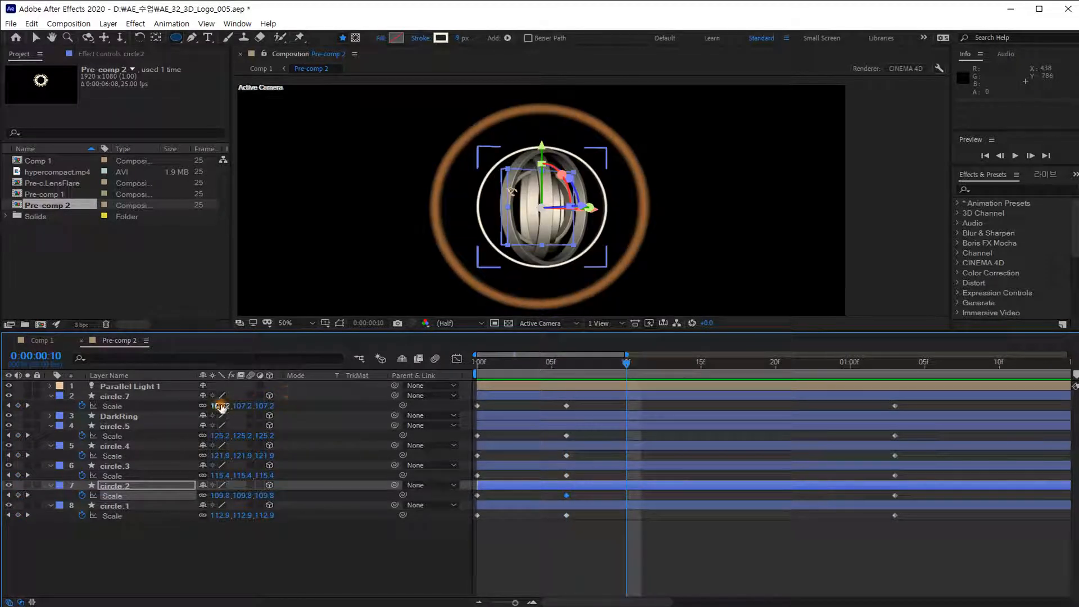
click(566, 363)
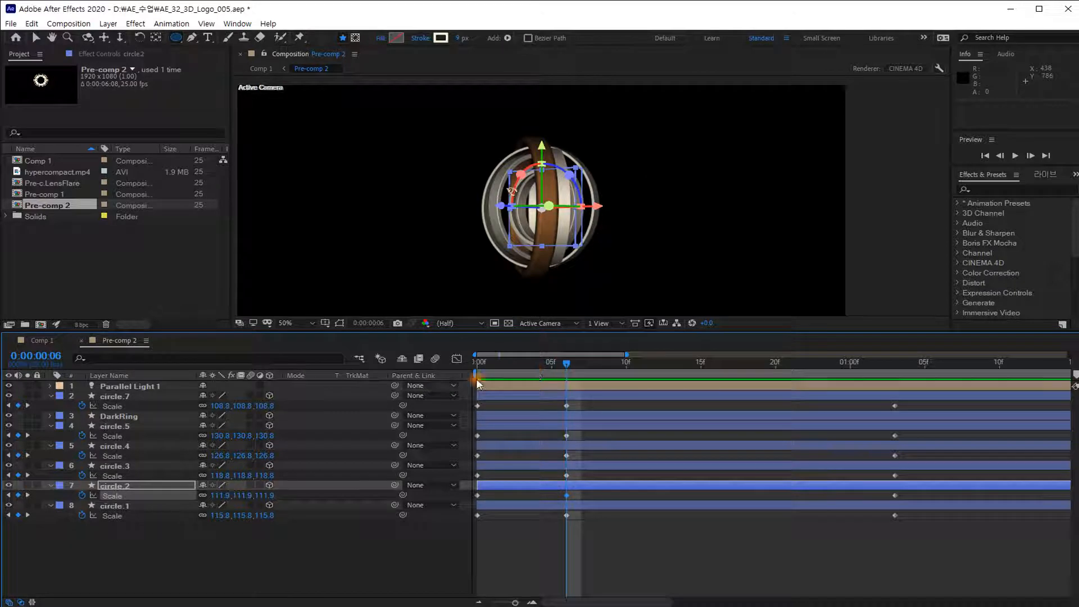
drag(221, 406, 235, 404)
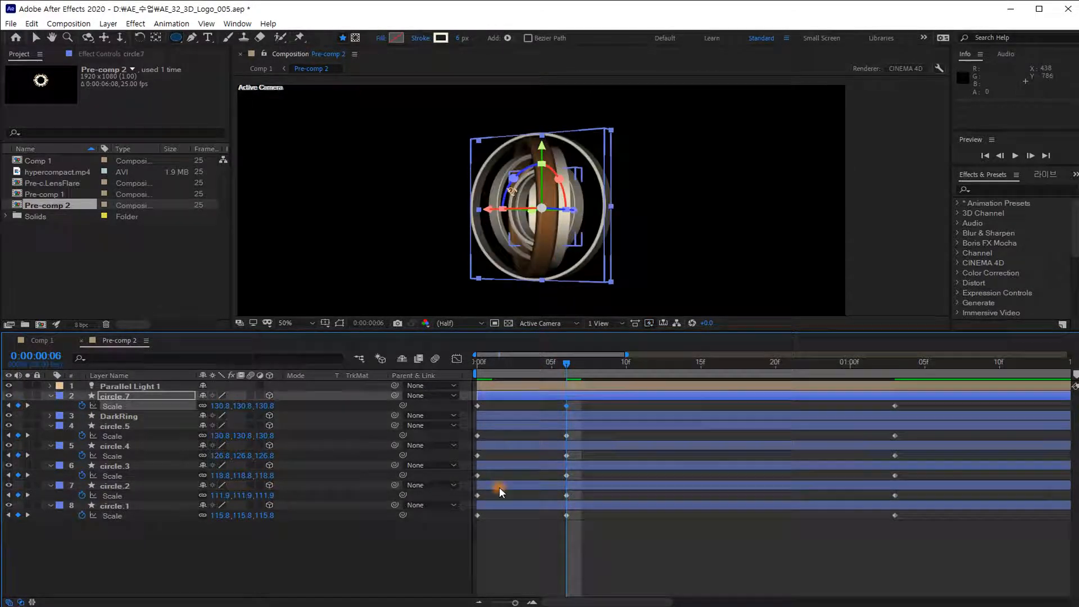
key(space)
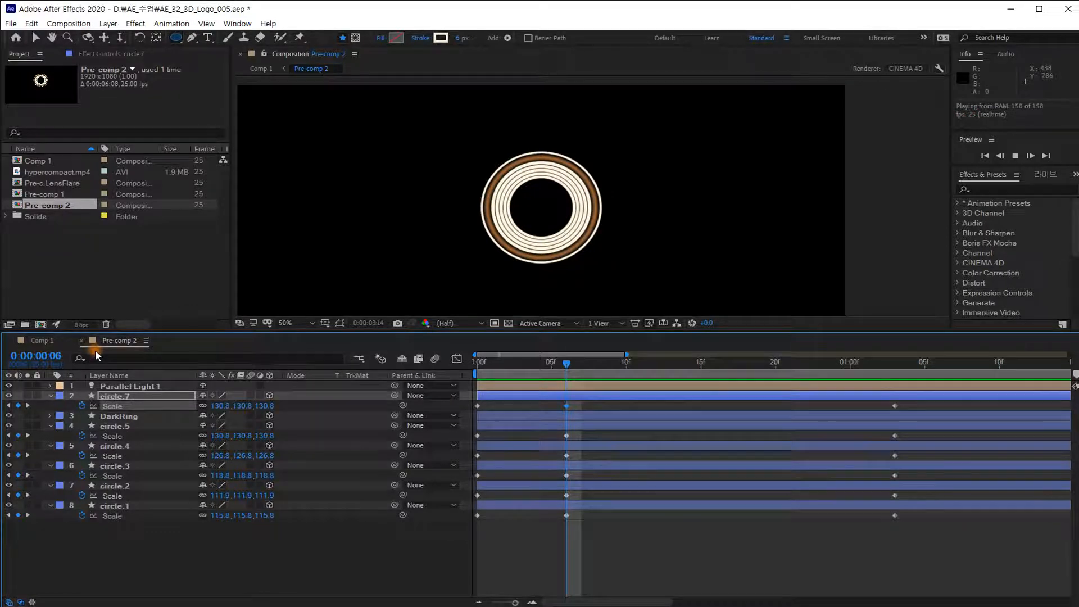
- Close Pre-comp 2's timeline and scrub Comp 1 to 0:00:00:09 to examine the rings in hypercompact.mp4
click(82, 343)
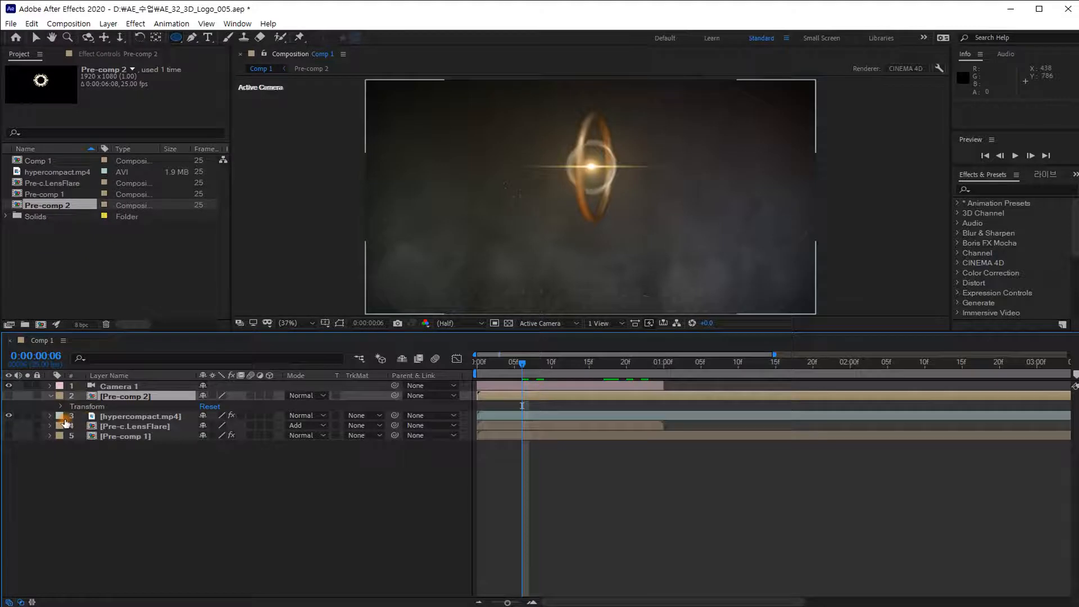
click(113, 416)
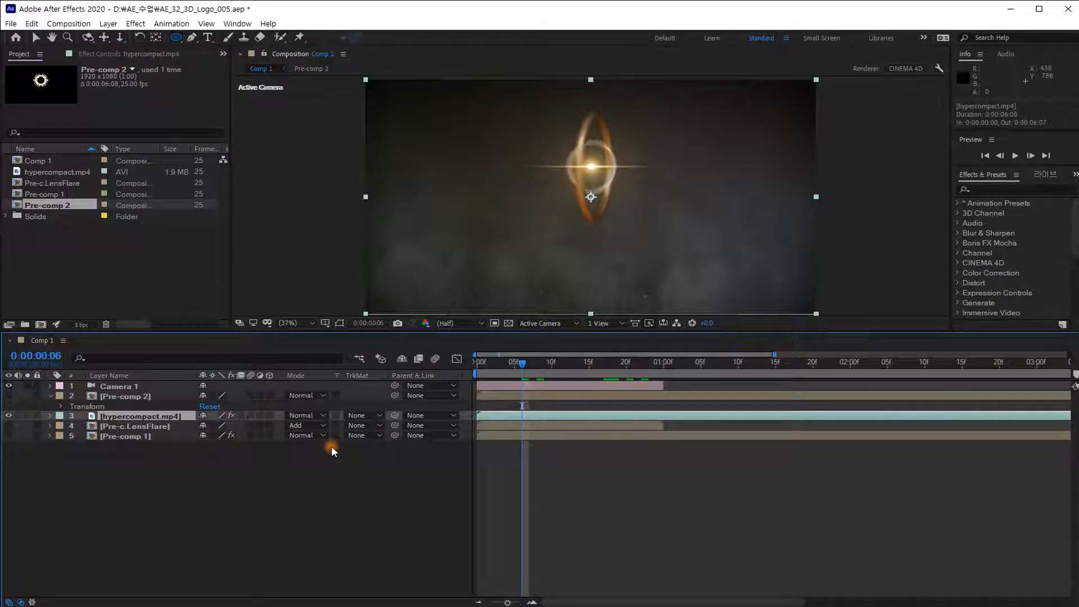
drag(527, 362, 546, 346)
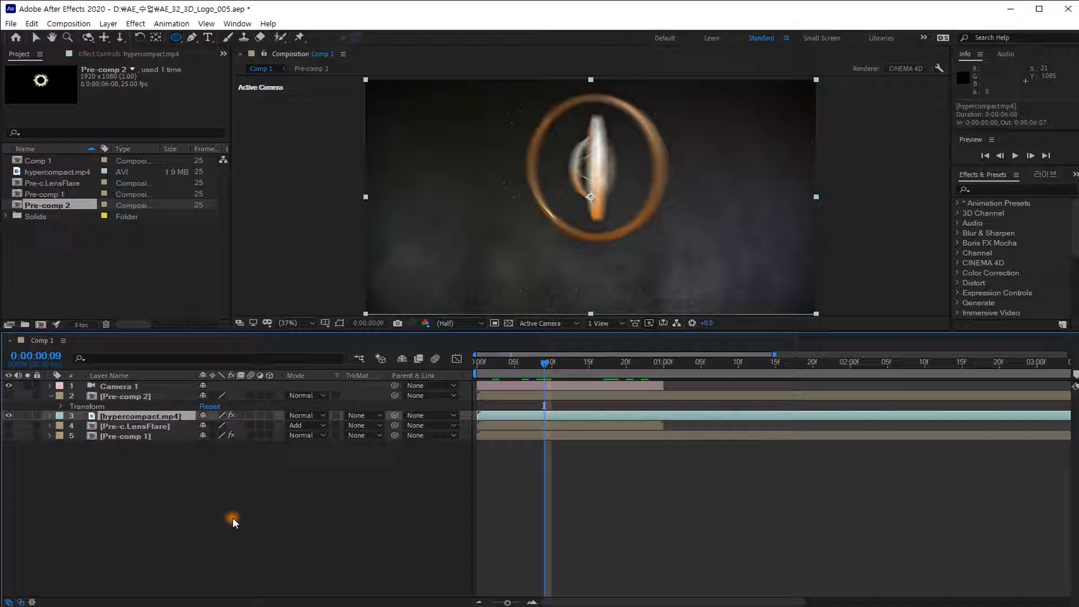
- Save the project as the incremented version AE_32_3D_Logo_006.aep
click(11, 24)
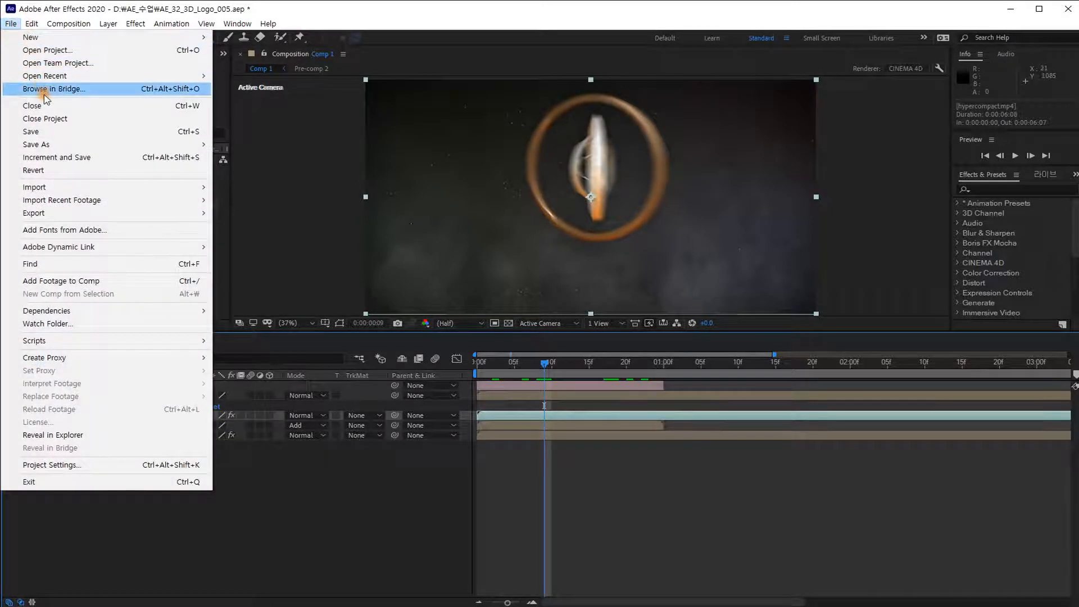
click(64, 157)
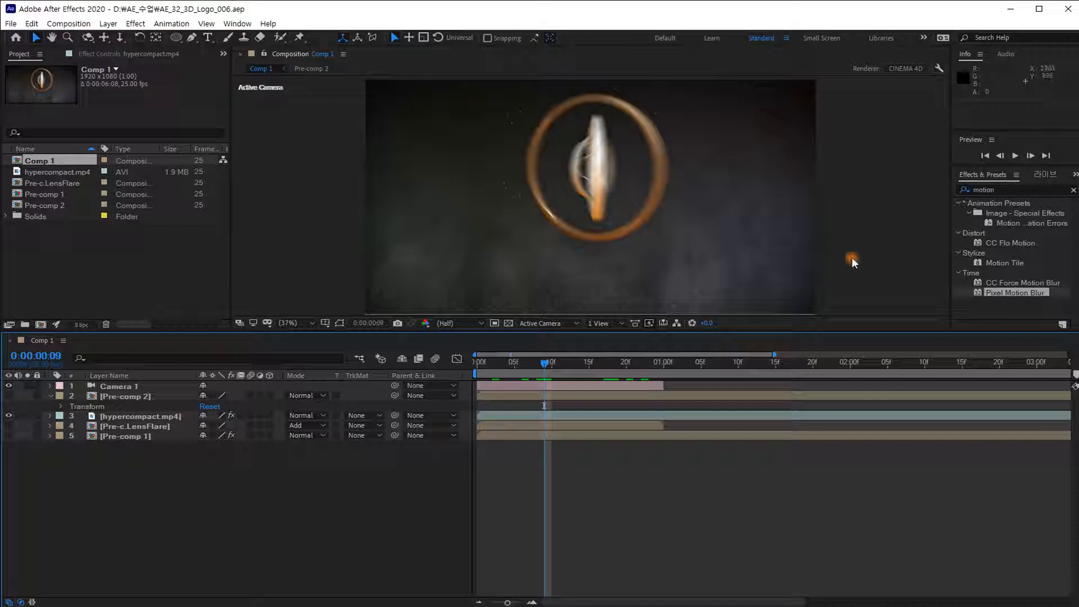
- Search the effects for "motion" and "blur" and examine the available options, including Pixel Motion Blur
click(1002, 190)
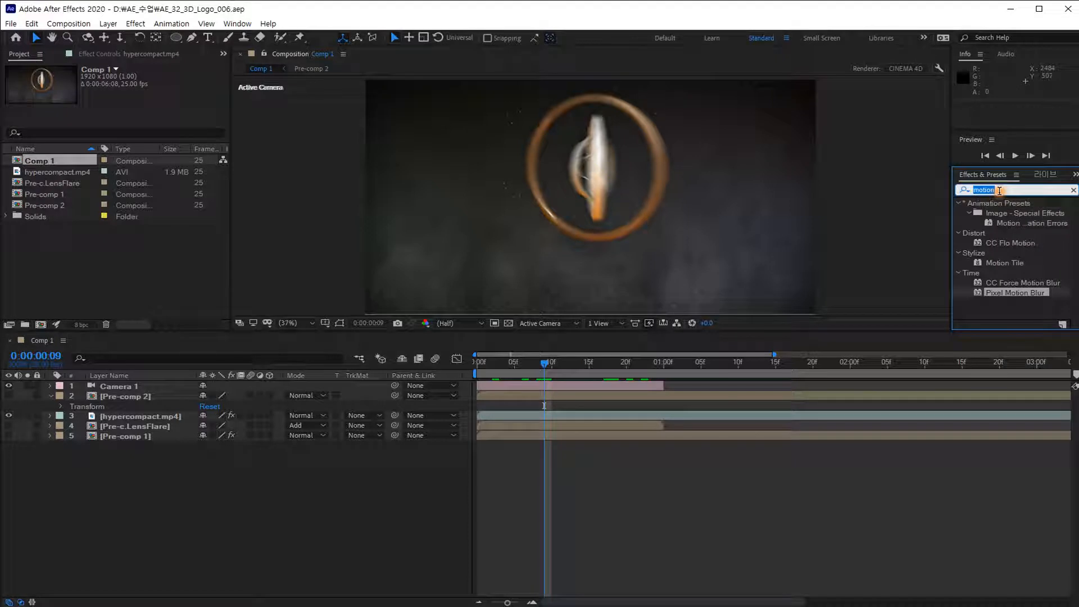
text(motion)
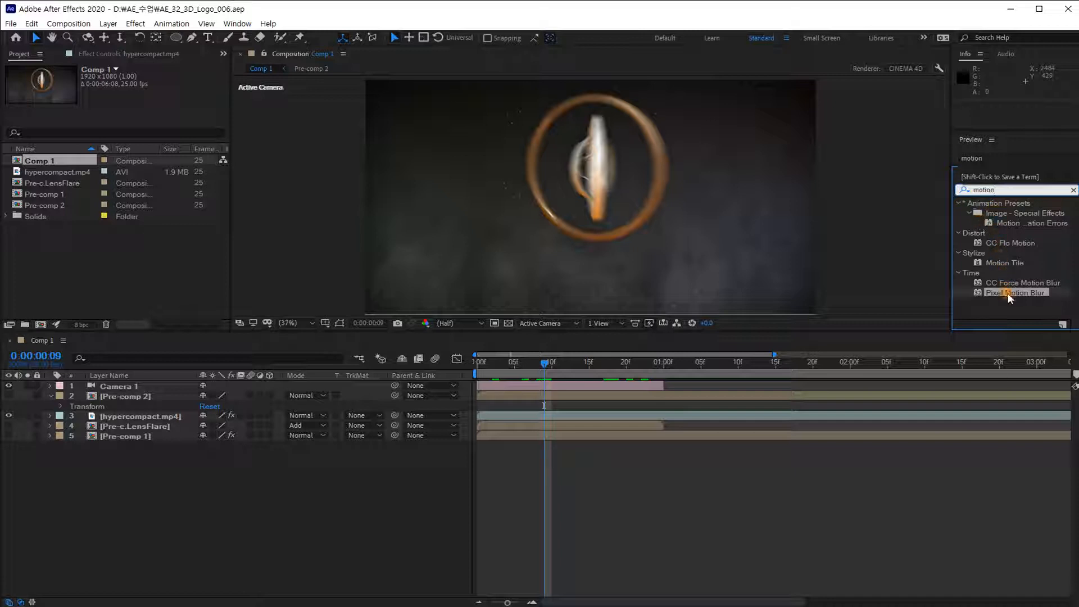
drag(1005, 190, 930, 193)
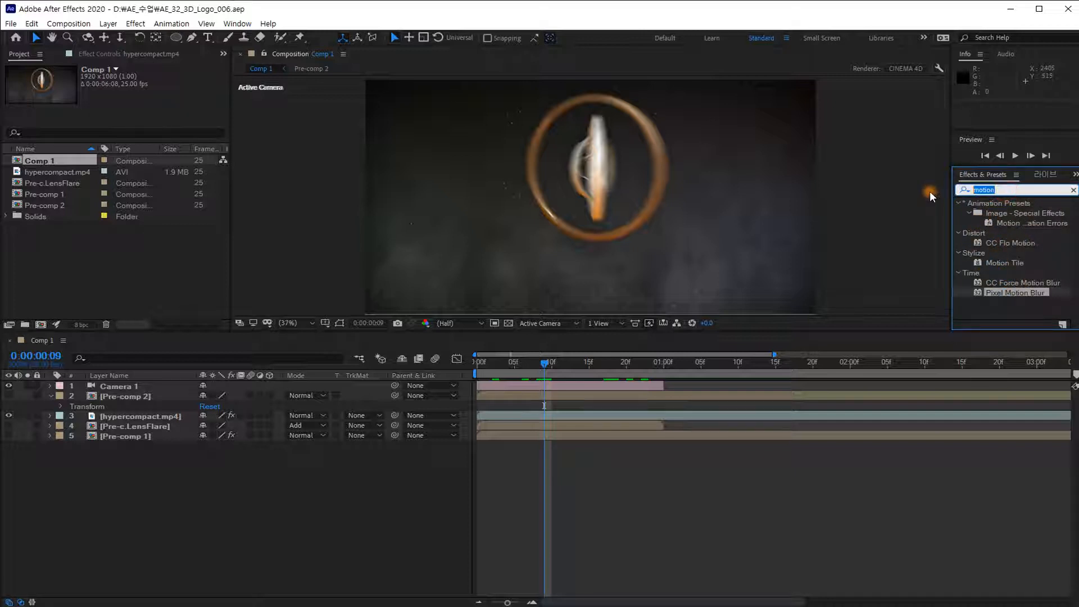
text(blur)
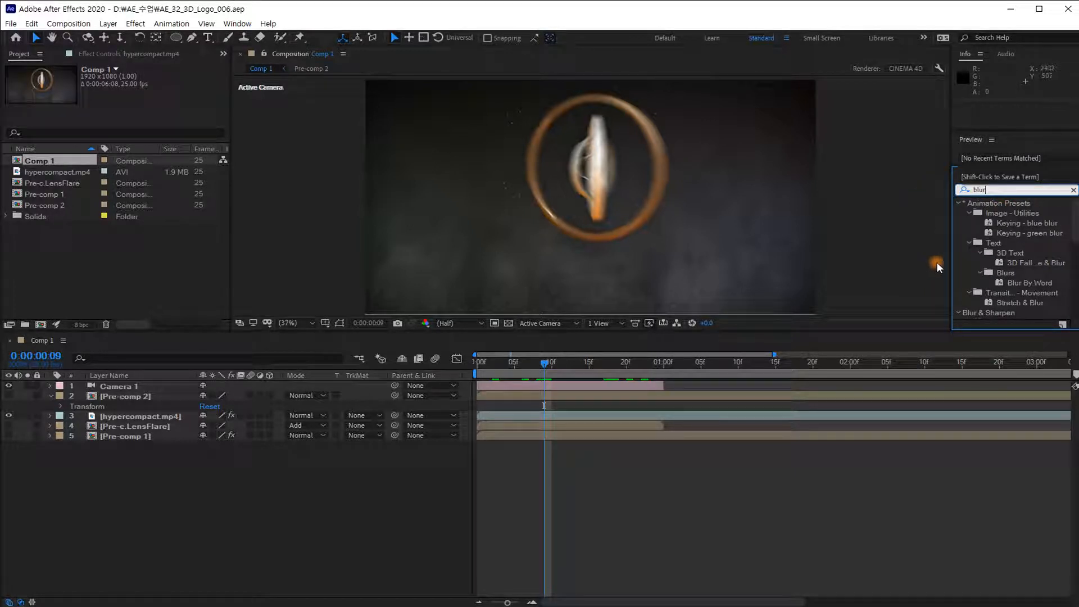
scroll(1000, 267, down, 3)
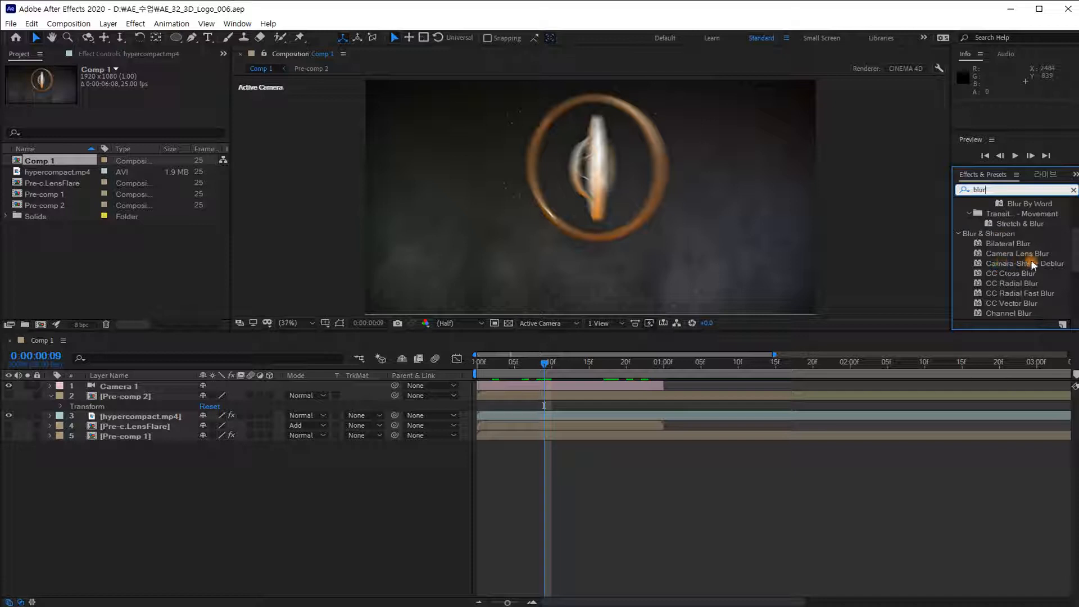
scroll(1033, 265, down, 2)
scroll(1033, 265, down, 3)
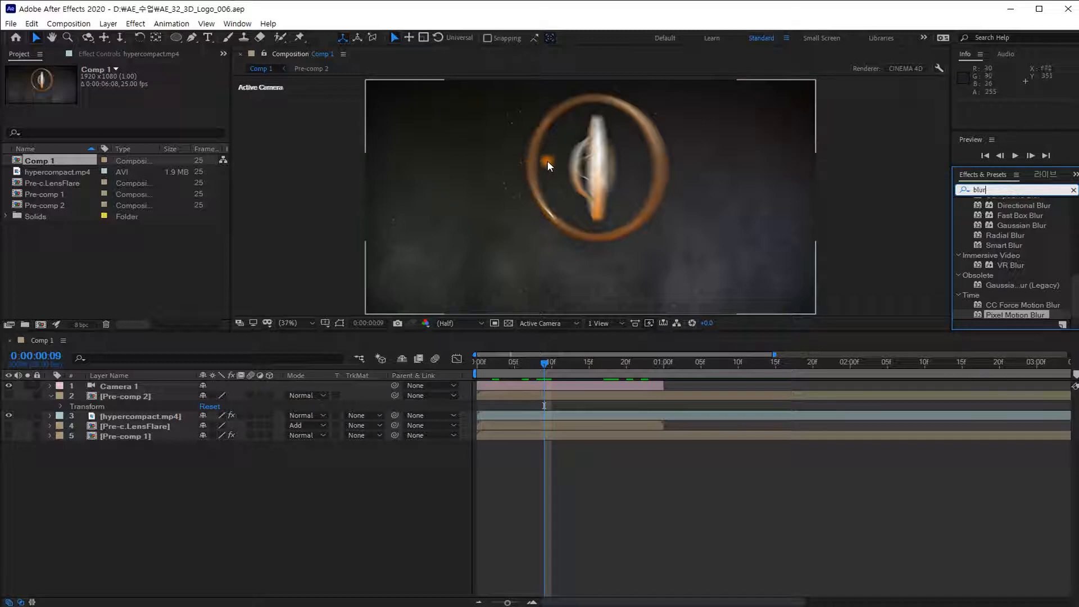
- Scrub Comp 1 between 0:00:00:12 and 0:00:00:08 to examine the motion blur on the reference rings
drag(545, 363, 564, 367)
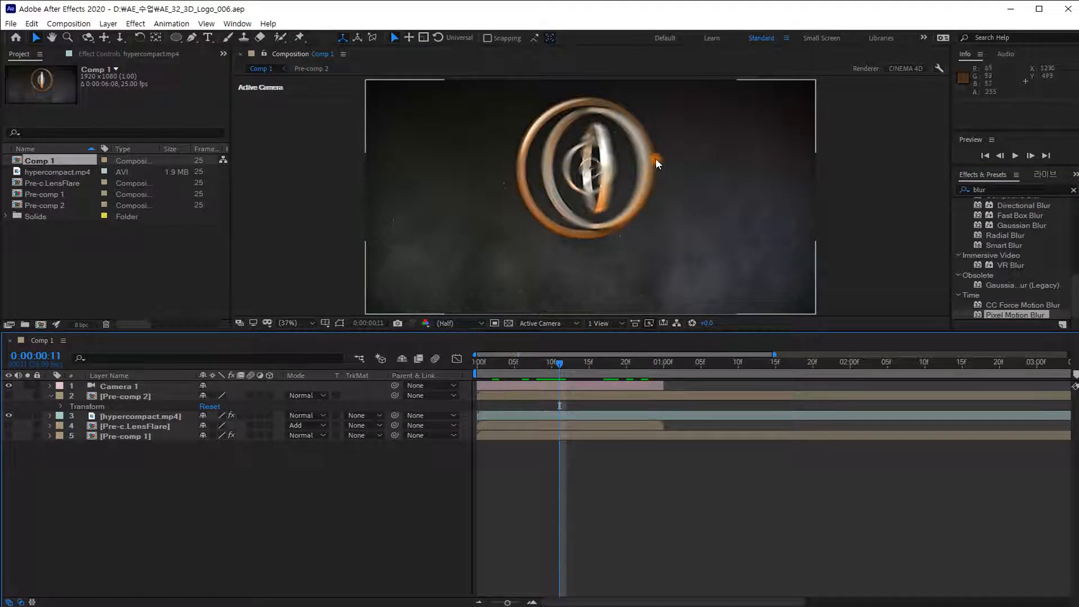
drag(562, 367, 568, 366)
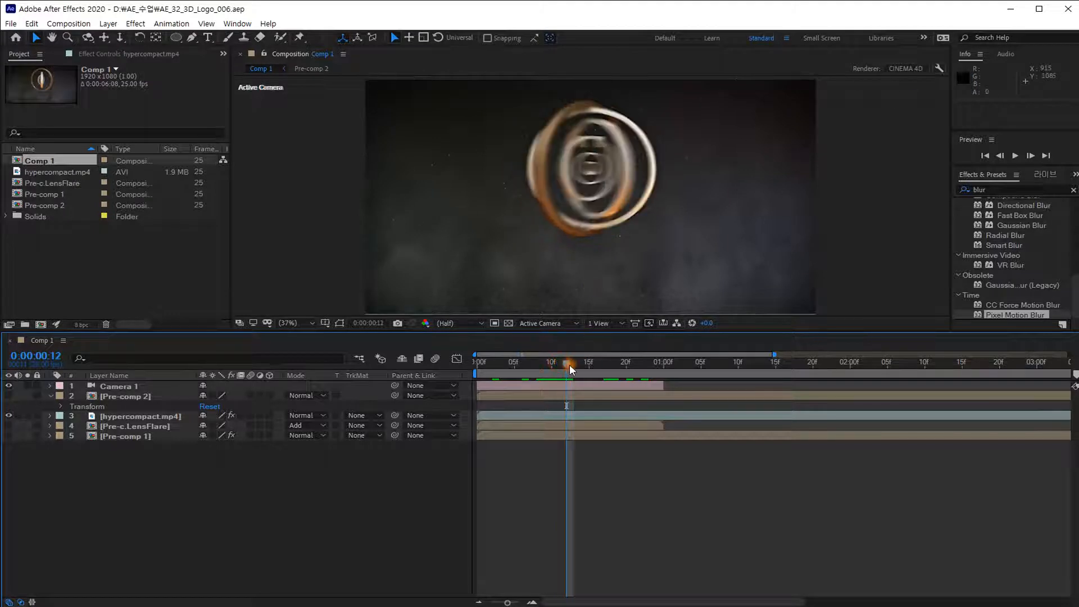
drag(567, 363, 537, 365)
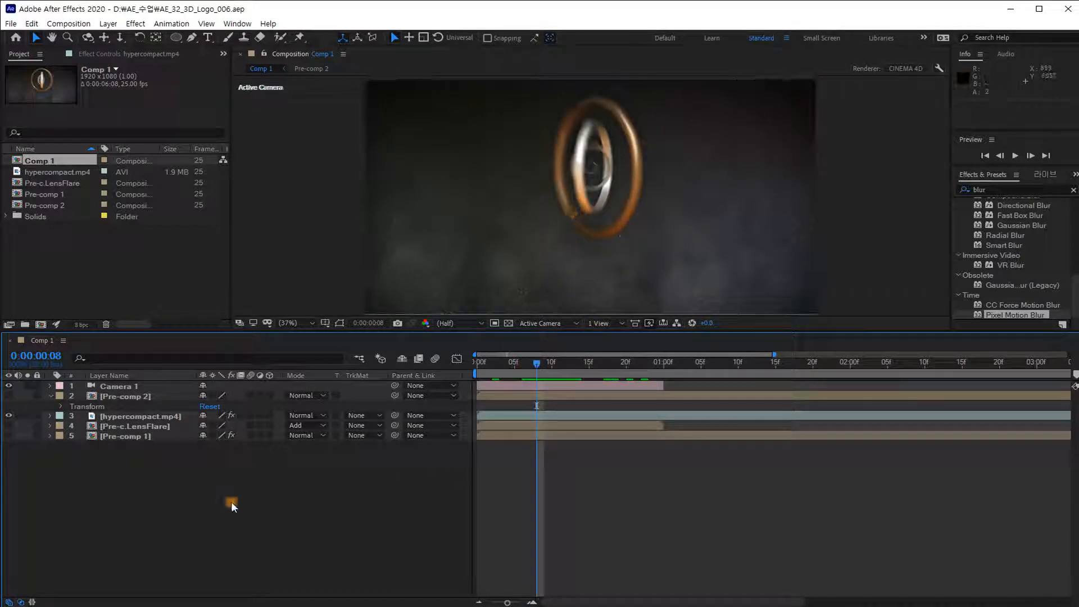
- Hide the hypercompact.mp4 layer and show the Pre-comp 2 layer in Comp 1
click(8, 416)
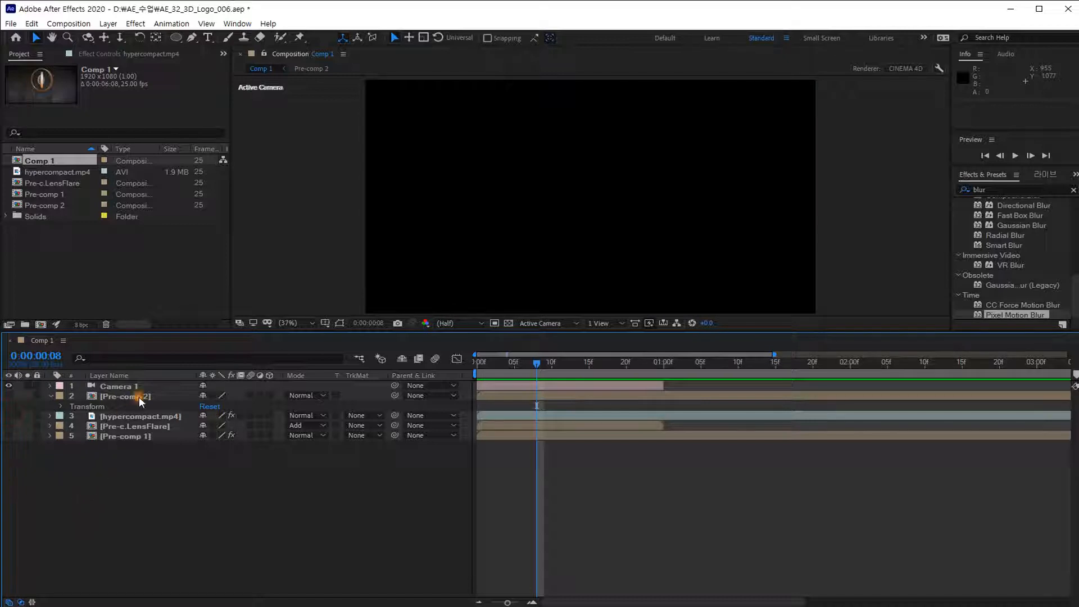
click(9, 395)
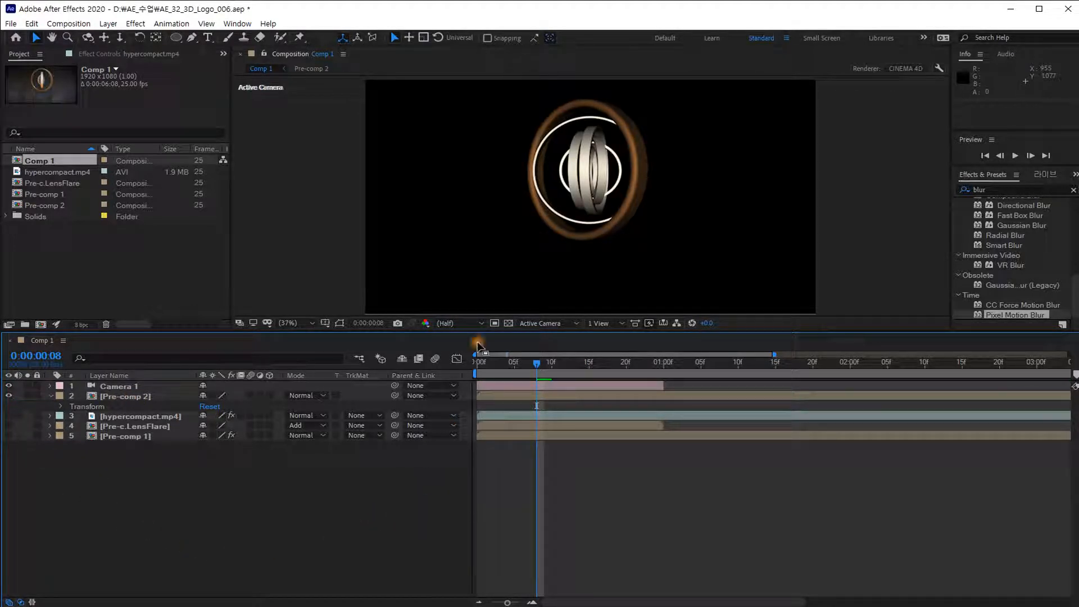
- Create a yellow 1920 × 1080 px solid in Comp 1 and place it directly beneath the Pre-comp 2 layer
right_click(257, 466)
mouse_move(285, 464)
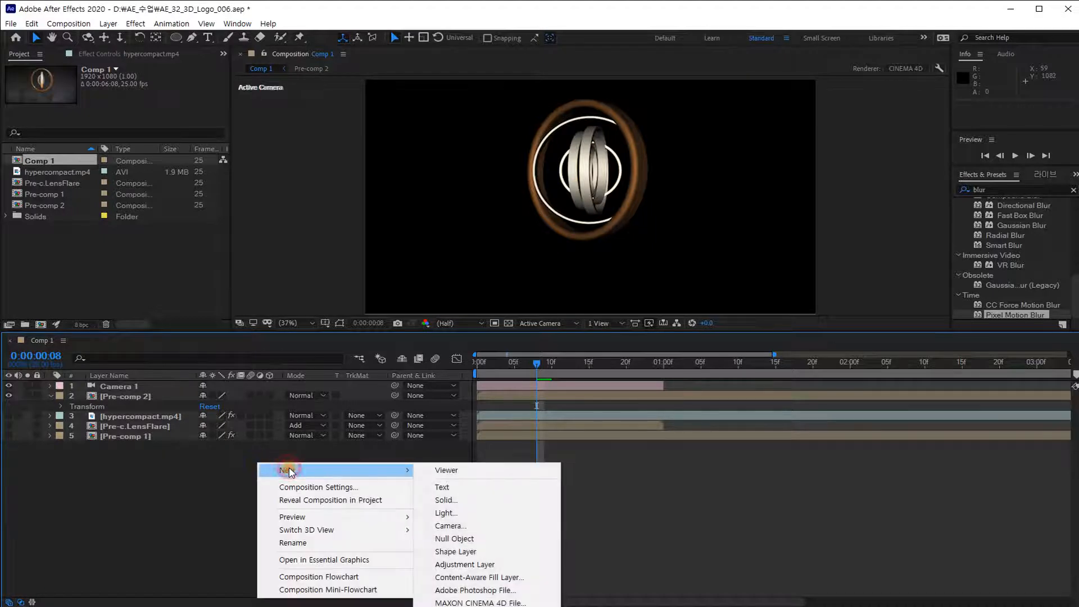
click(448, 500)
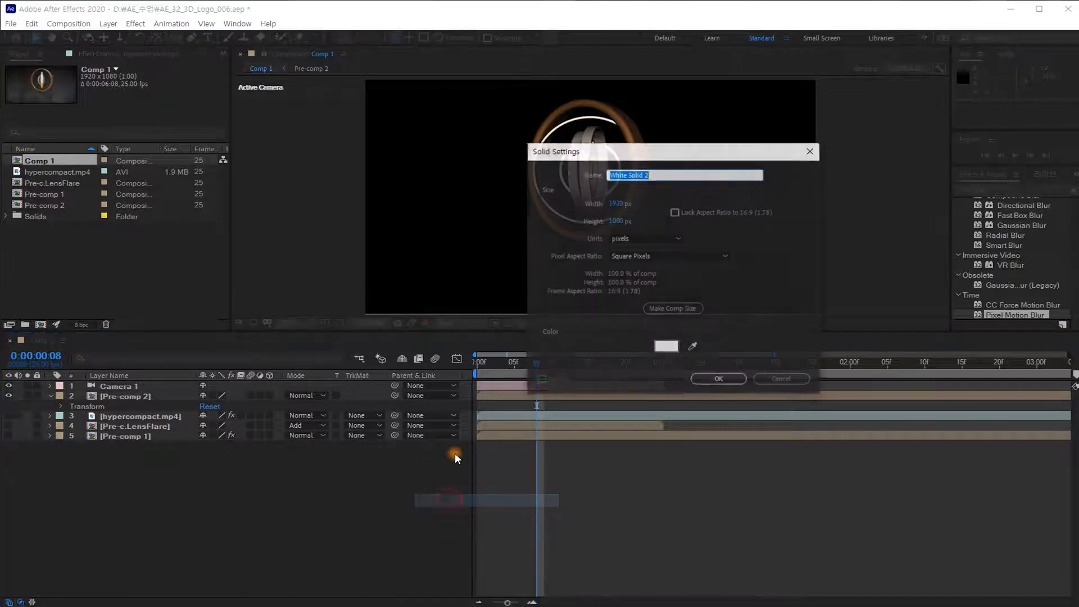
click(666, 346)
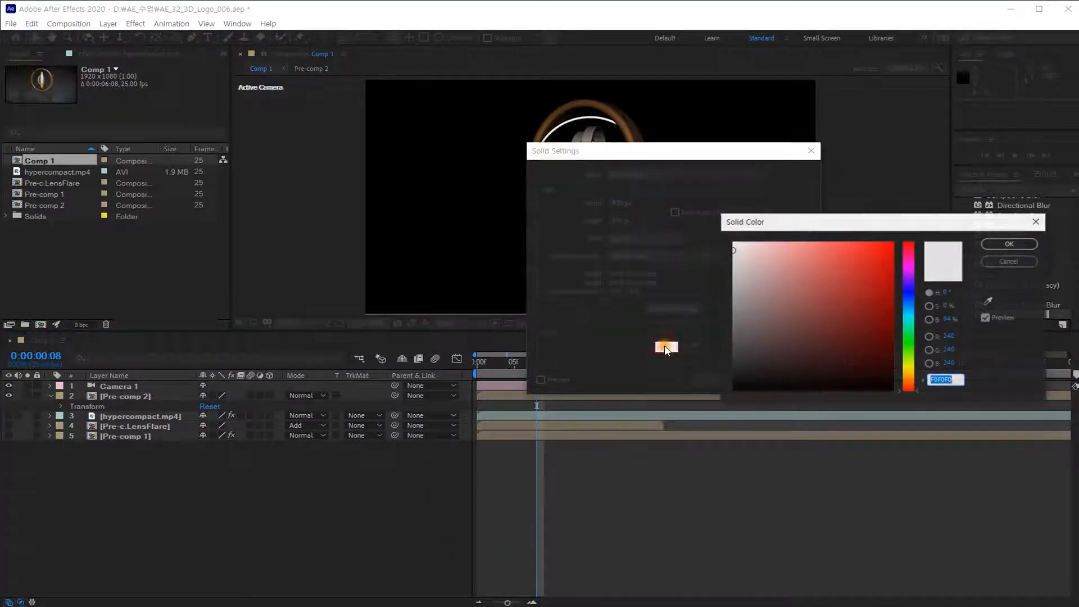
click(909, 370)
click(856, 291)
click(1010, 243)
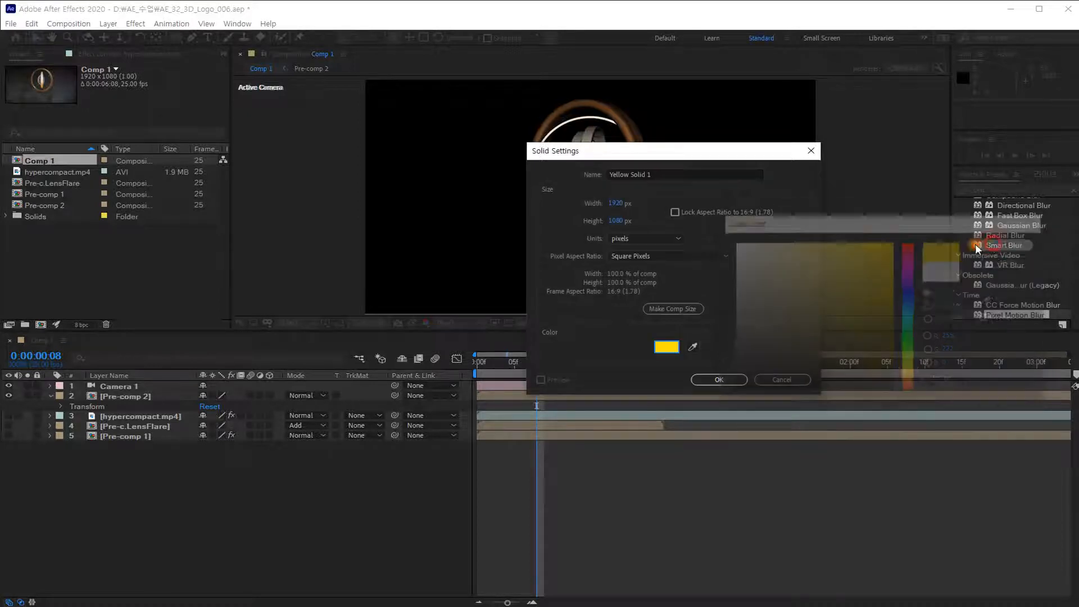
click(705, 379)
drag(138, 386, 134, 417)
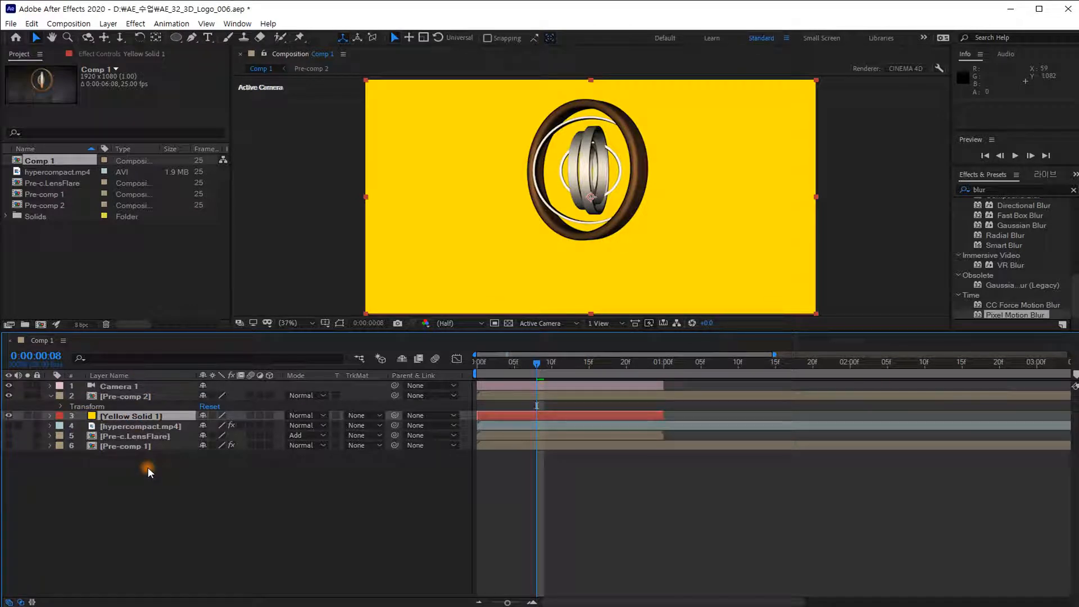
- Apply the Pixel Motion Blur effect to the Pre-comp 2 layer in Comp 1
click(313, 323)
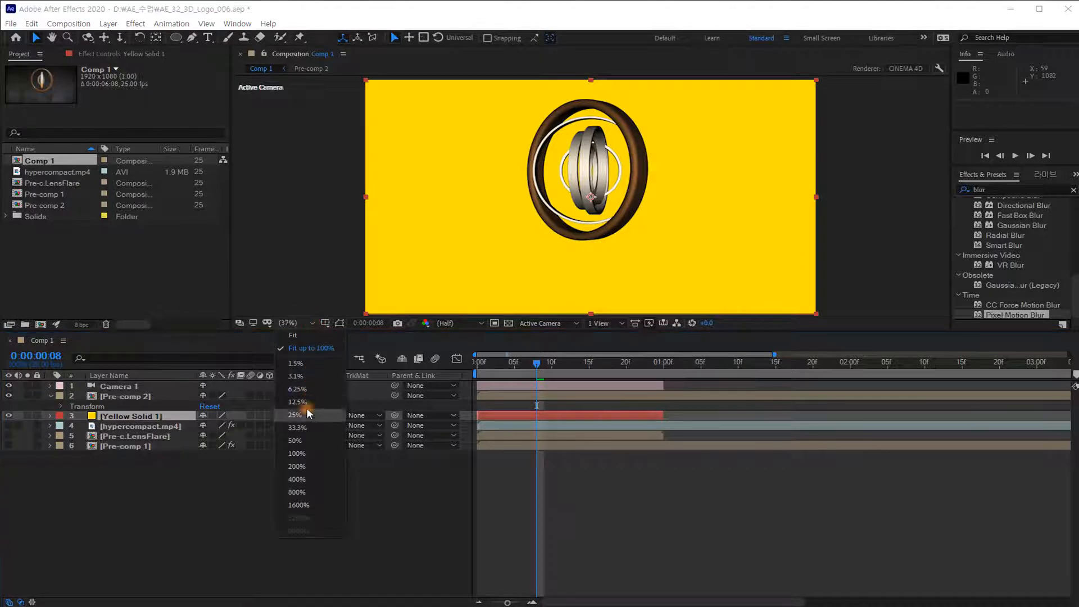
click(307, 455)
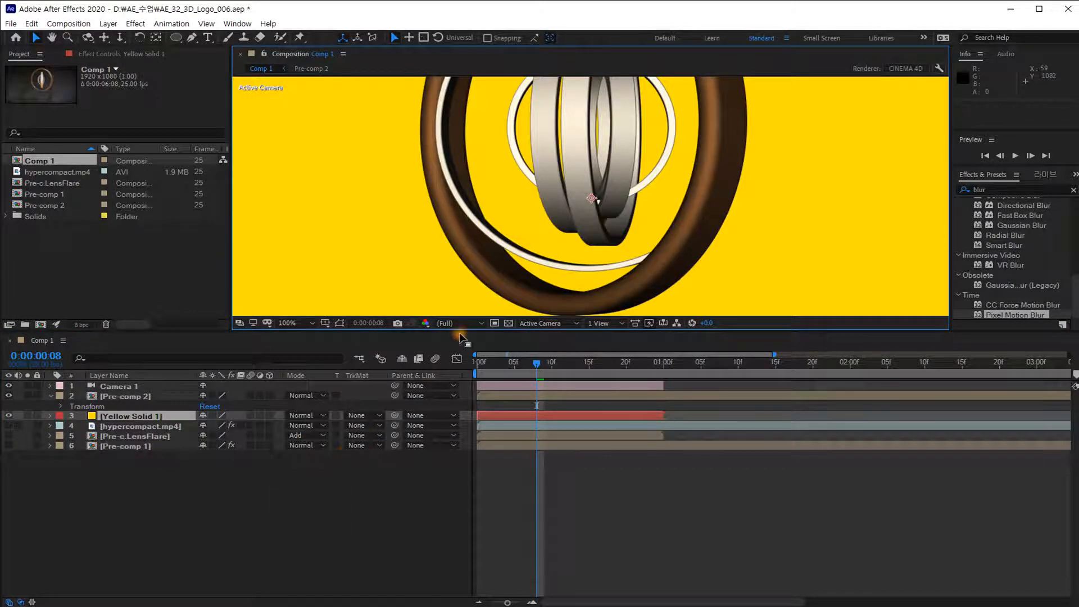
drag(461, 331, 461, 428)
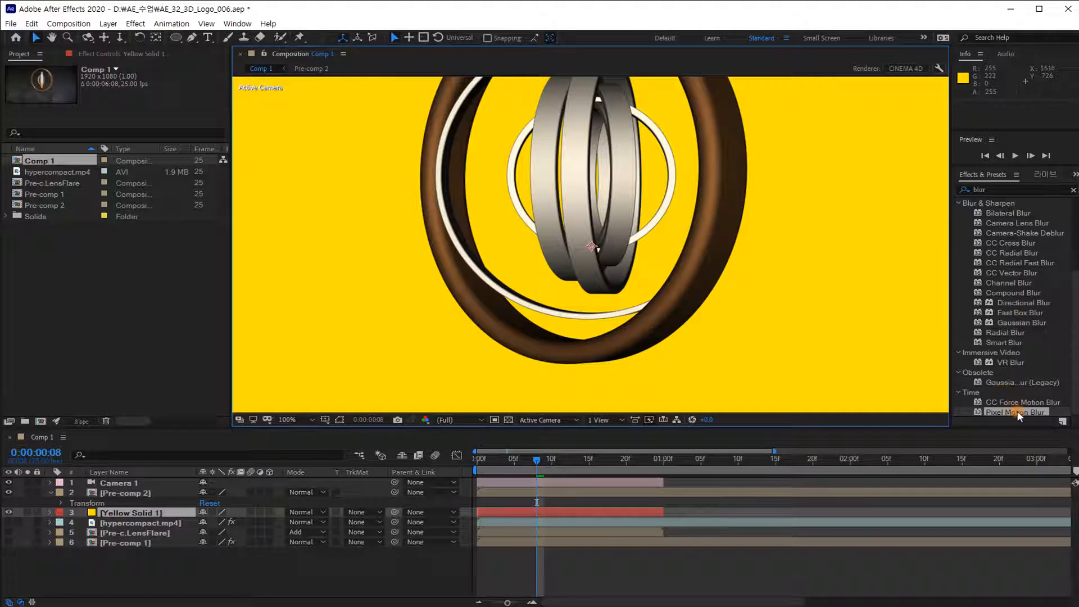
drag(1020, 415, 140, 500)
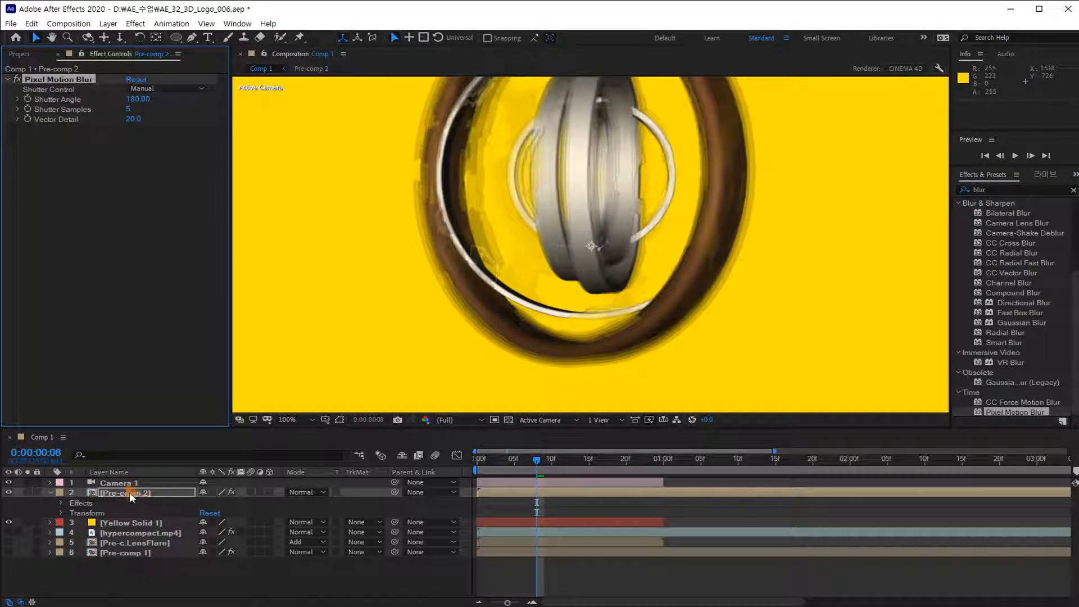
- Rename the Pre-comp 2 layer in Comp 1 as circle
right_click(128, 497)
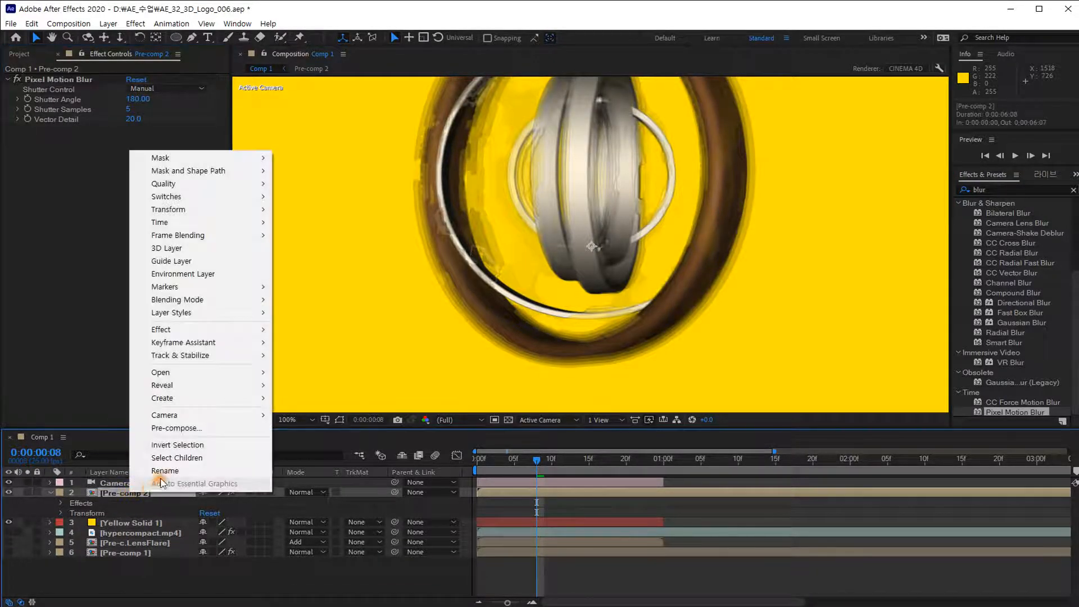
click(169, 474)
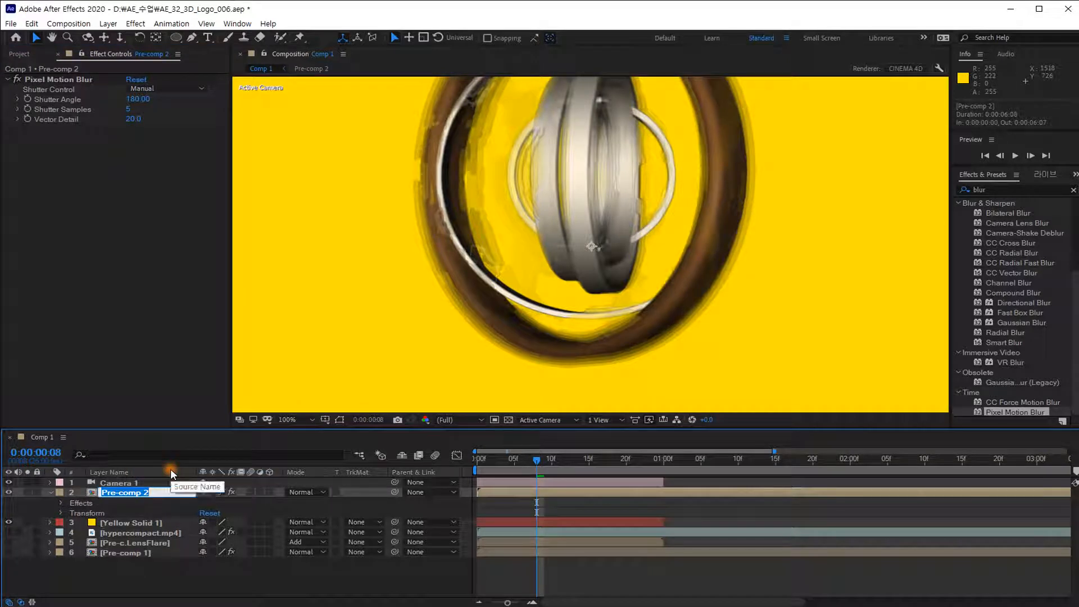
text(circle)
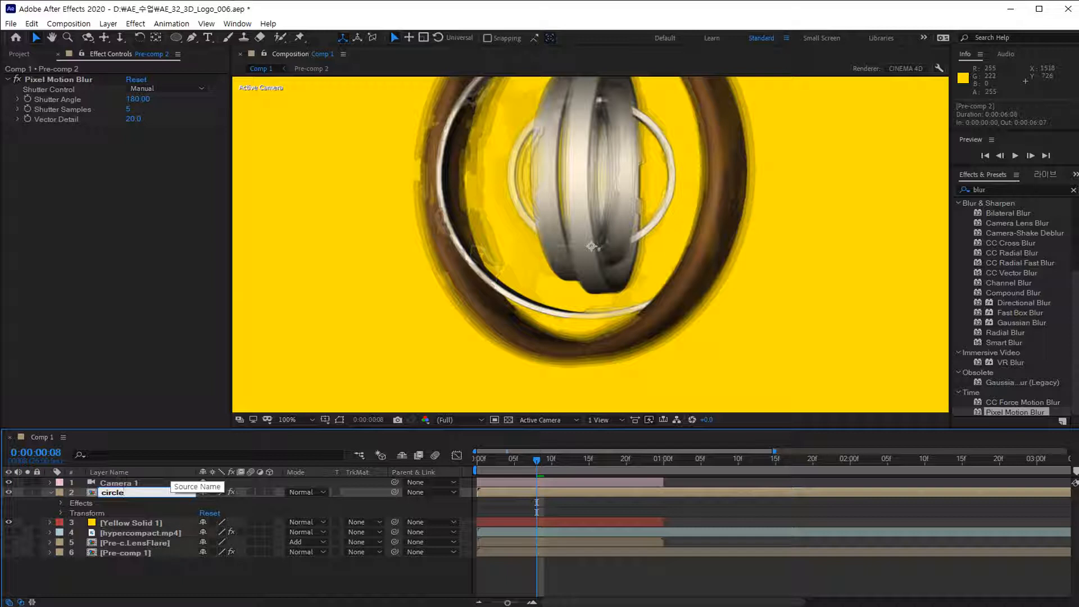
key(Return)
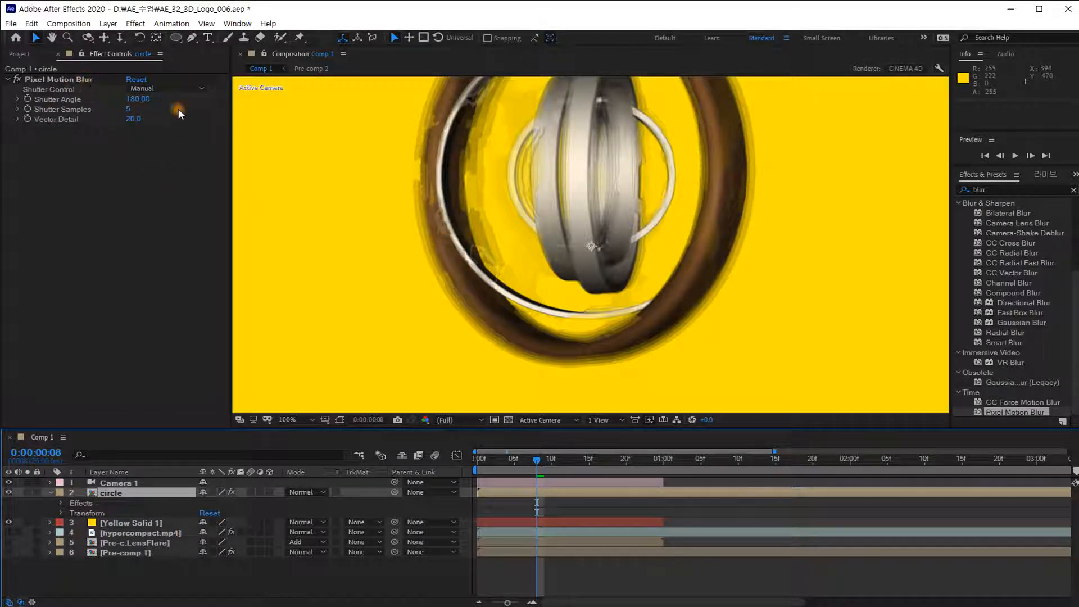
- Try the Automatic shutter control for the circle layer's Pixel Motion Blur and return it to Manual
click(139, 81)
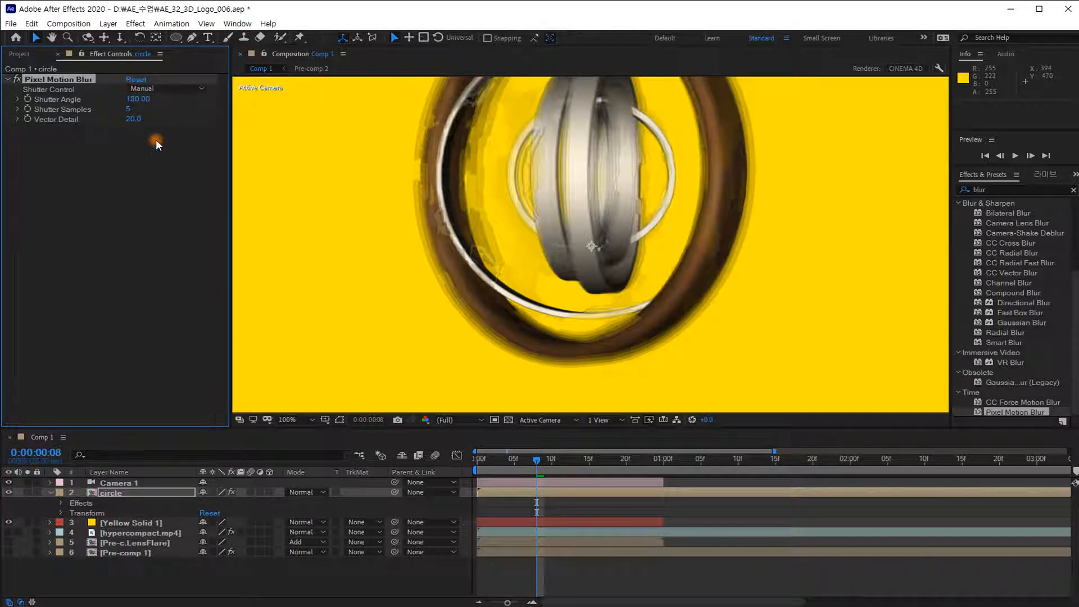
drag(140, 99, 174, 99)
click(141, 82)
click(191, 90)
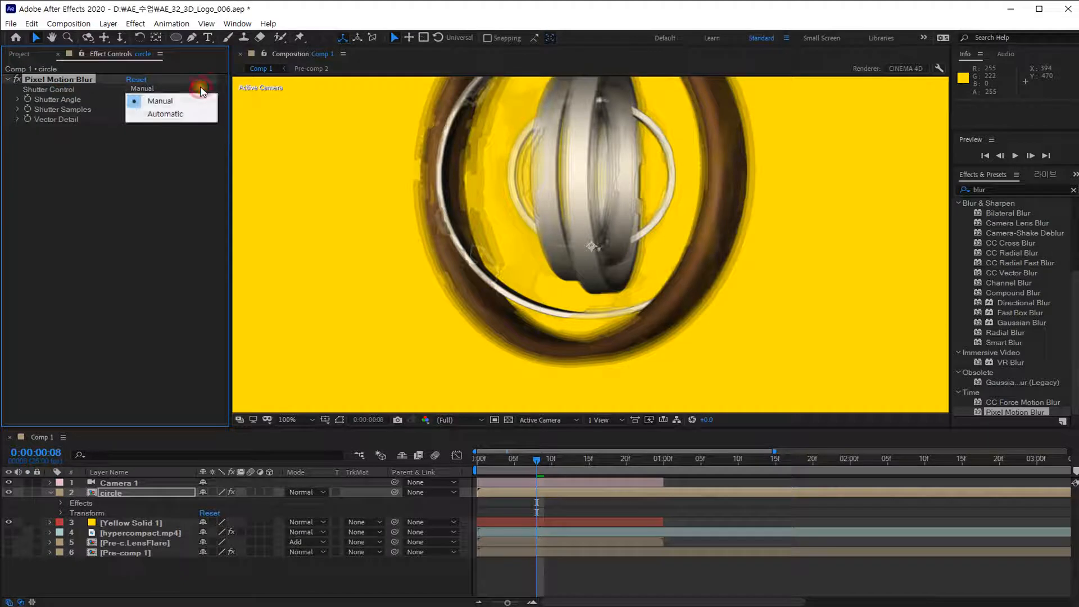
click(180, 114)
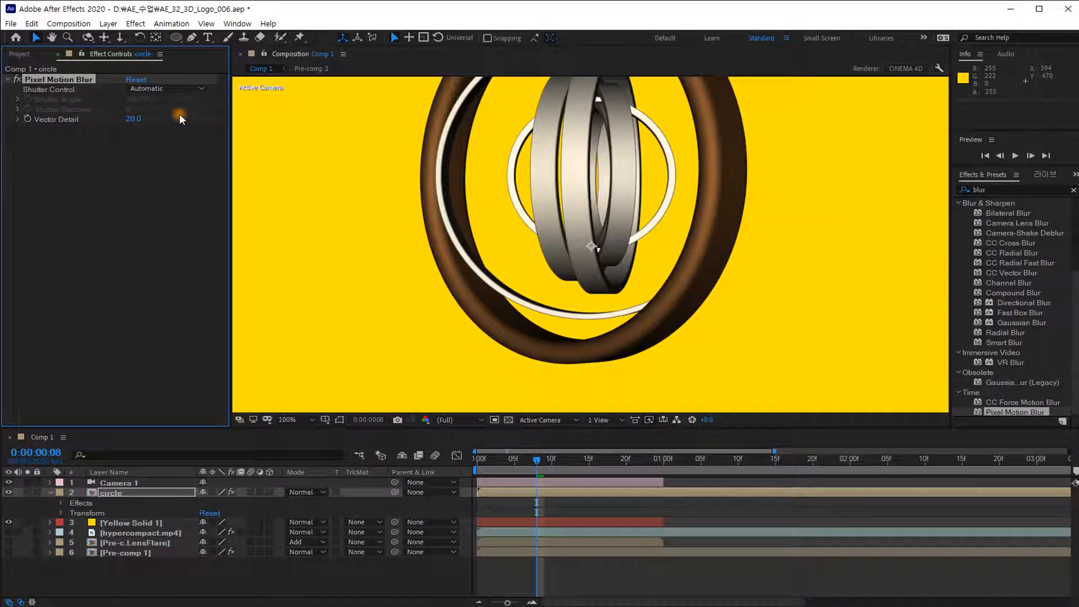
click(200, 90)
click(201, 102)
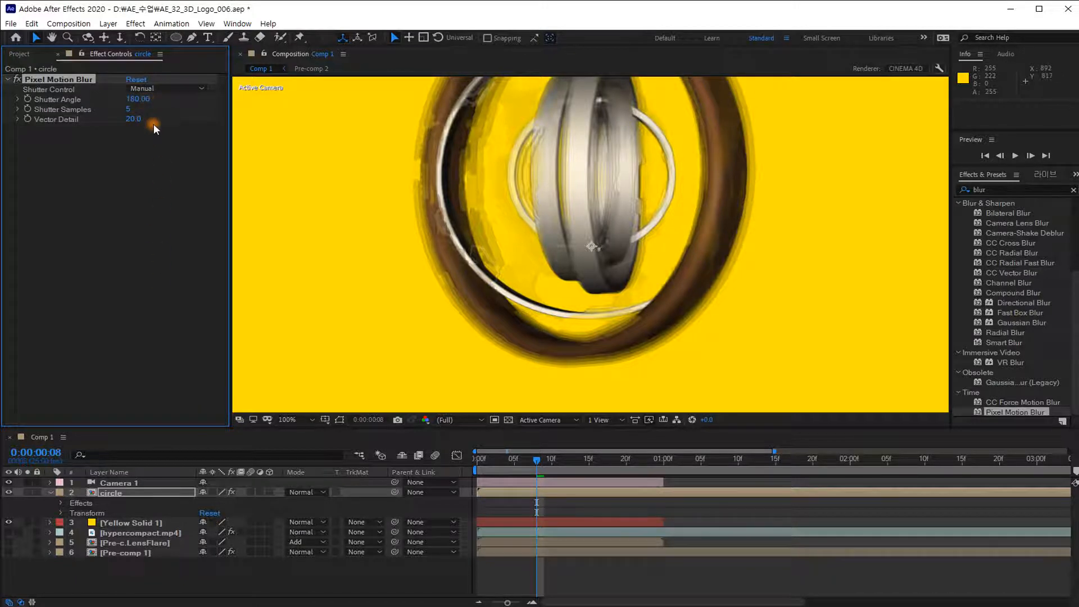
click(164, 149)
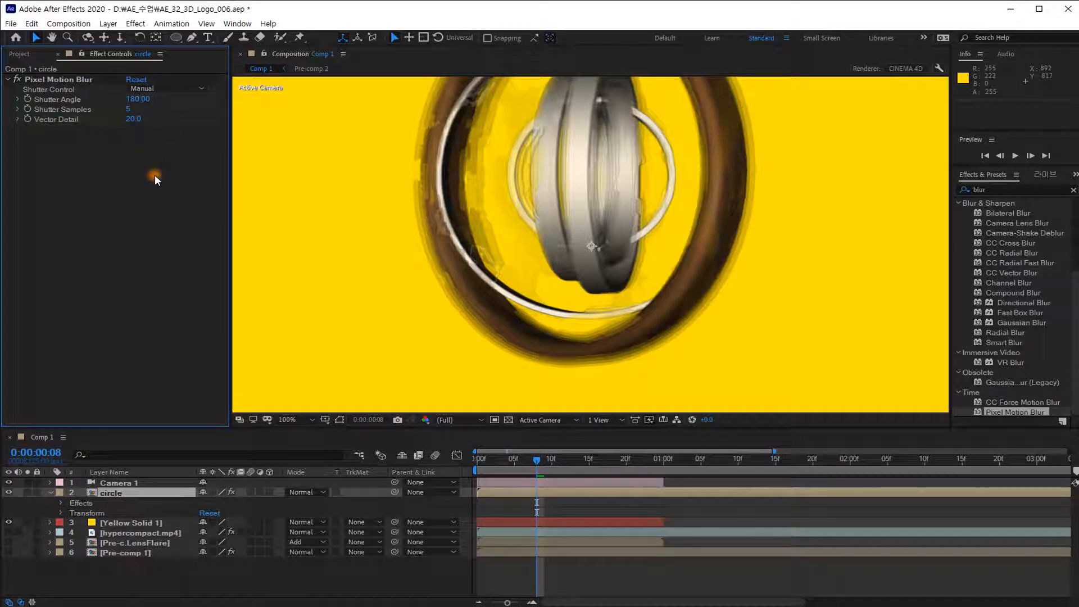
- Switch to Photoshop, hide Layer 1 and Layer 2 of the open document, and add a new empty layer
key(alt+Tab)
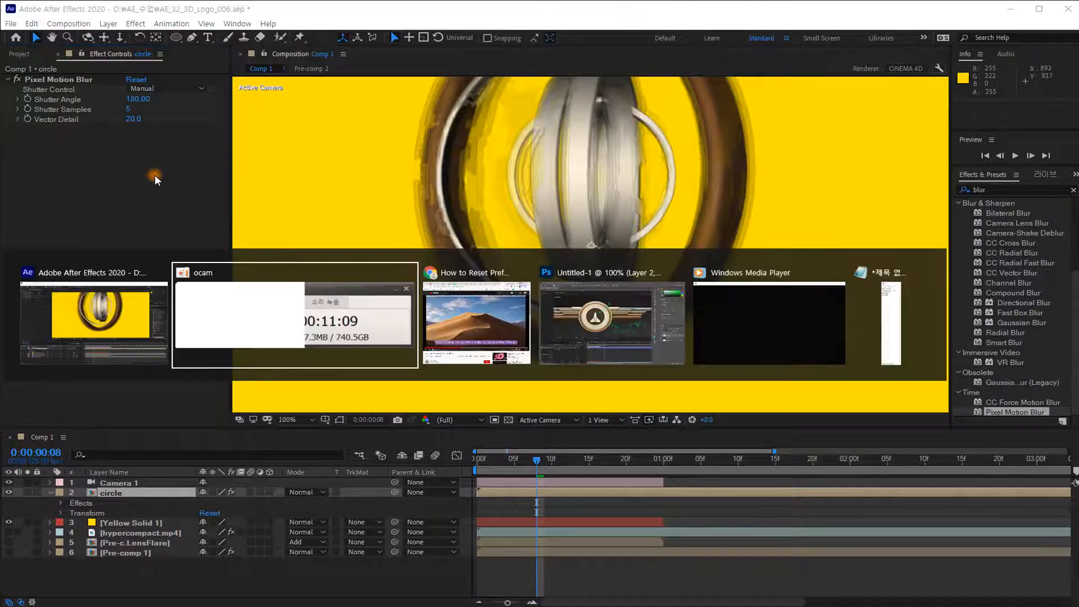
key(alt+Tab)
key(alt+Tab)
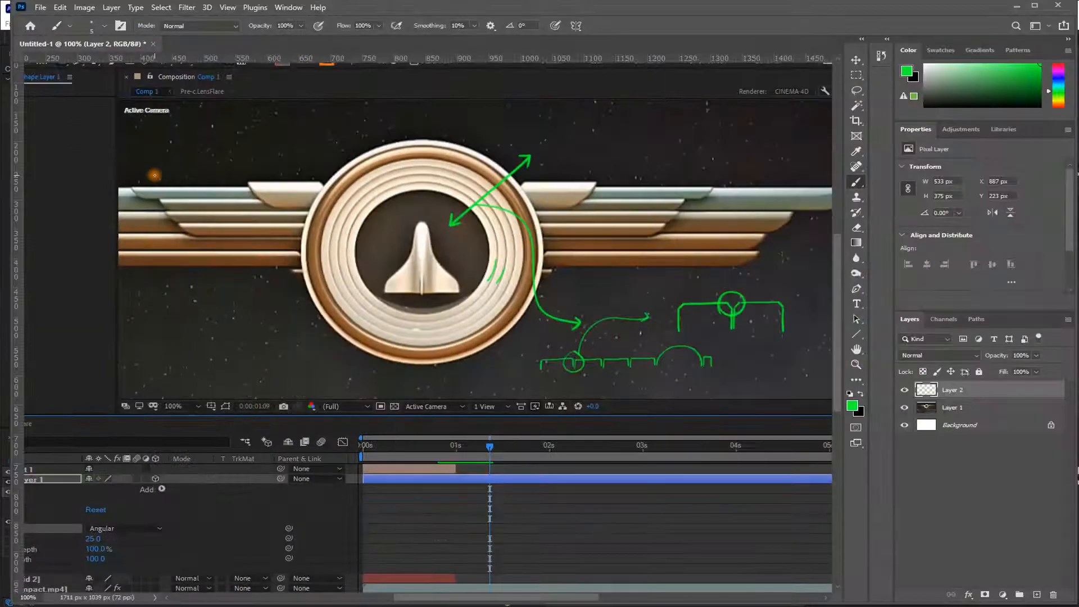
click(905, 407)
click(904, 390)
key(ctrl+shift+n)
key(Return)
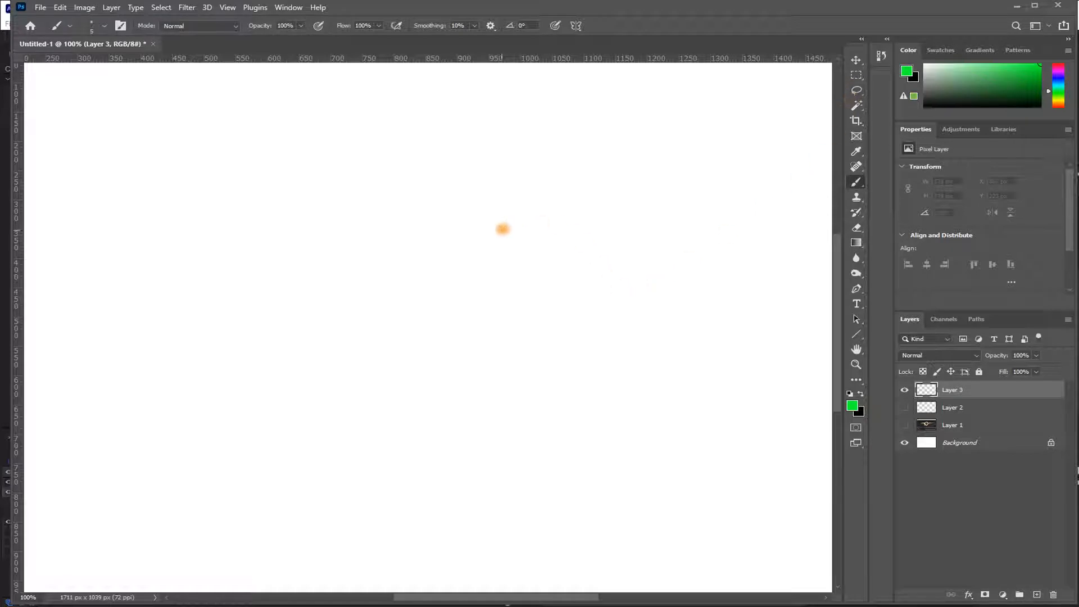
- Sketch a film camera in green with a flared round lens, a box body, an arched handle and an inner ellipse behind the lens
mouse_move(368, 224)
mouse_down()
mouse_move(320, 221)
mouse_move(402, 298)
mouse_move(362, 222)
mouse_move(485, 234)
mouse_up()
drag(373, 363, 478, 337)
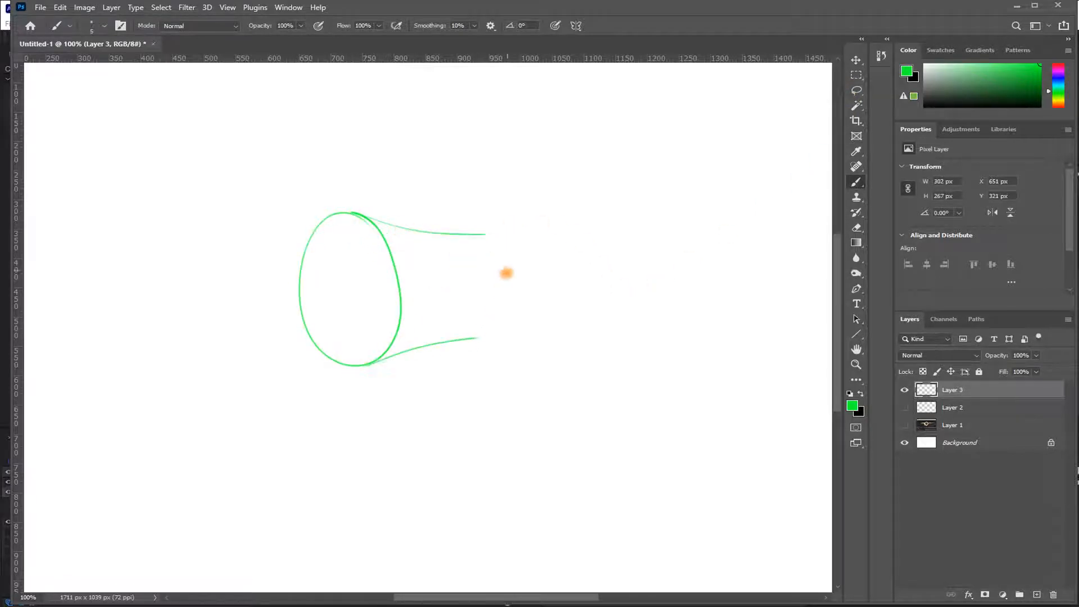
drag(494, 238, 510, 320)
mouse_move(462, 227)
mouse_down()
mouse_move(469, 211)
mouse_move(542, 225)
mouse_move(469, 346)
mouse_up()
drag(467, 206, 666, 194)
drag(557, 225, 745, 218)
drag(672, 193, 748, 213)
drag(751, 220, 747, 351)
drag(751, 357, 548, 370)
mouse_move(641, 183)
mouse_down()
mouse_move(602, 130)
mouse_move(439, 211)
mouse_move(455, 180)
mouse_move(457, 209)
mouse_up()
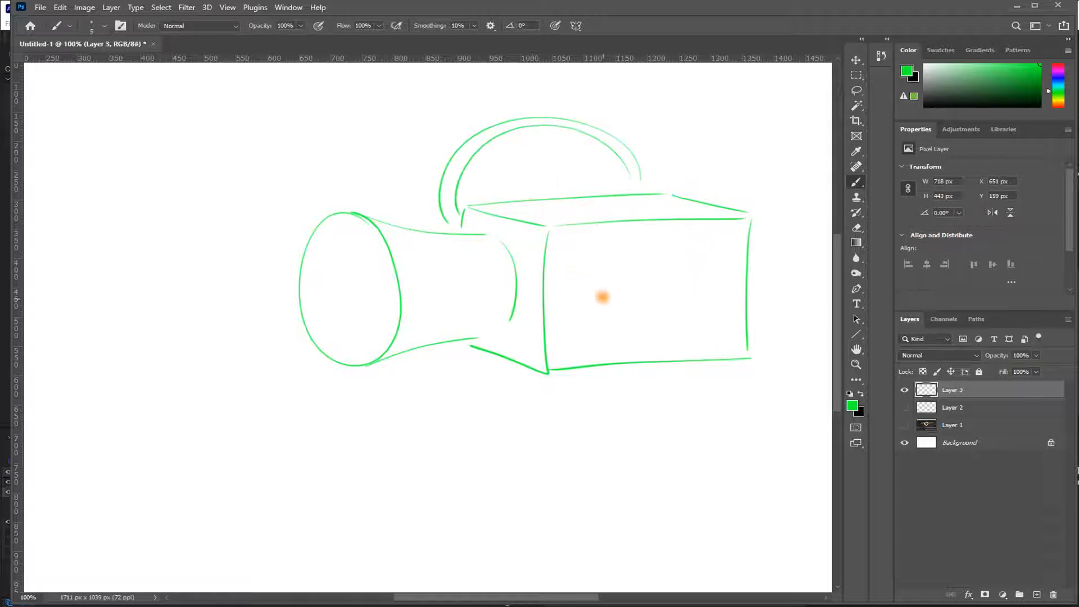
mouse_move(477, 246)
mouse_down()
mouse_move(458, 291)
mouse_move(508, 274)
mouse_move(475, 251)
mouse_up()
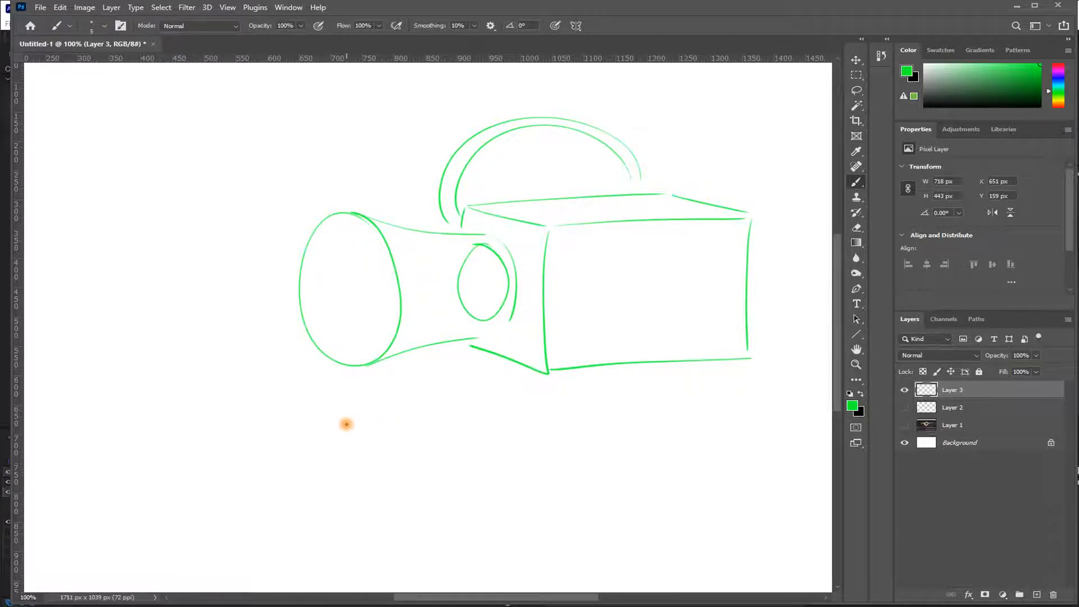
- Sketch a framed shutter diagram below the camera's lens, with a lined panel, a stack of folded blades and two movement arrows
mouse_move(341, 417)
mouse_down()
mouse_move(341, 453)
mouse_move(351, 417)
mouse_move(393, 455)
mouse_move(363, 464)
mouse_move(387, 430)
mouse_up()
mouse_move(342, 433)
mouse_down()
mouse_move(386, 436)
mouse_move(387, 450)
mouse_up()
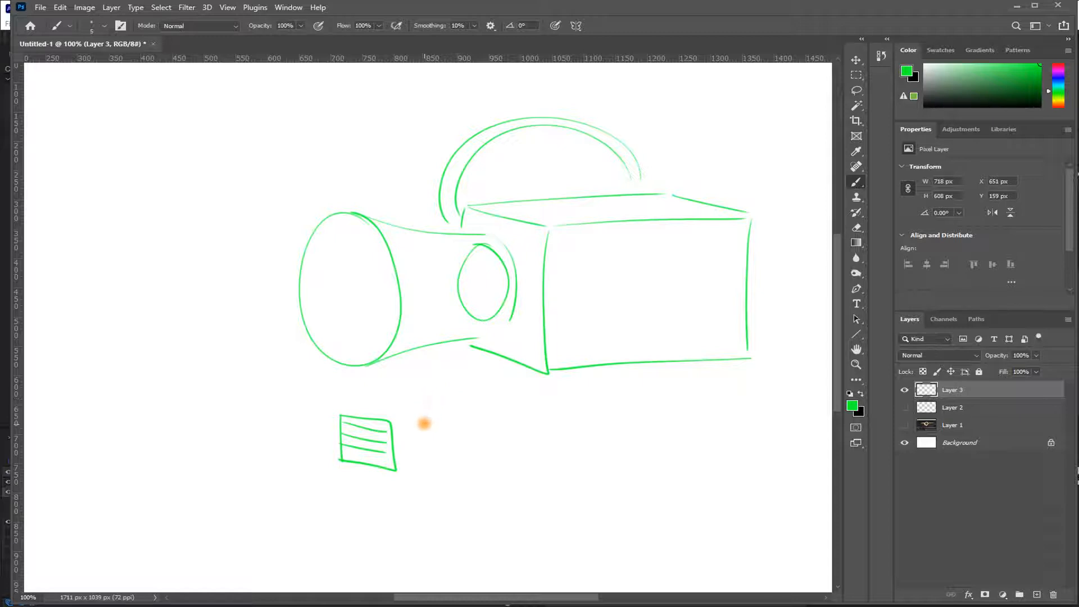
mouse_move(407, 423)
mouse_down()
mouse_move(446, 436)
mouse_move(414, 425)
mouse_move(434, 426)
mouse_move(451, 440)
mouse_move(411, 434)
mouse_move(452, 432)
mouse_move(415, 434)
mouse_move(457, 443)
mouse_up()
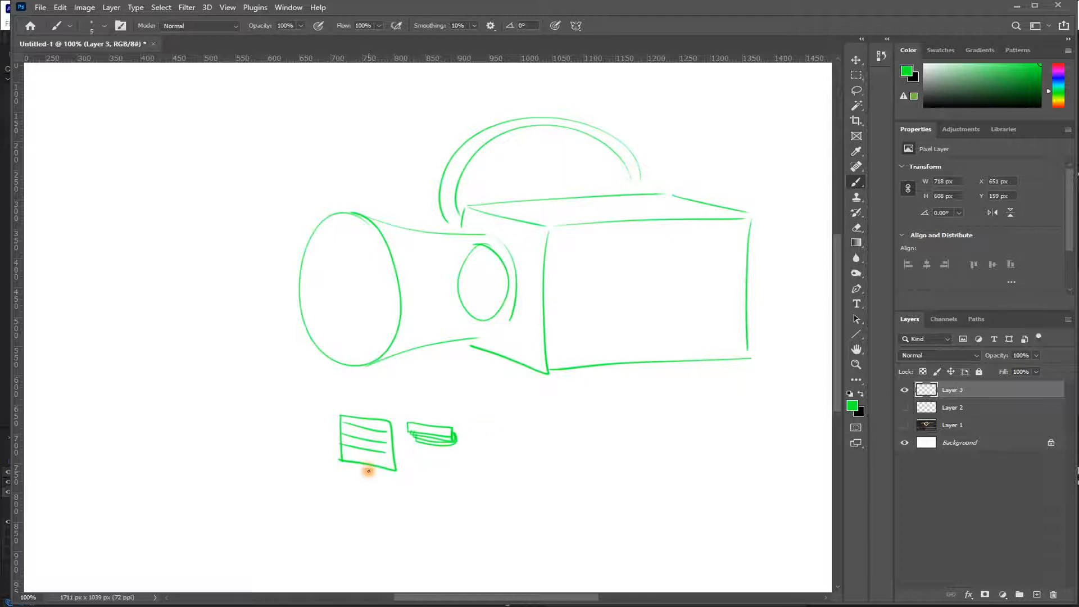
mouse_move(433, 466)
mouse_down()
mouse_move(432, 448)
mouse_move(440, 456)
mouse_move(400, 455)
mouse_up()
drag(405, 450, 406, 461)
mouse_move(331, 410)
mouse_down()
mouse_move(330, 457)
mouse_move(331, 418)
mouse_move(346, 409)
mouse_move(460, 408)
mouse_move(462, 462)
mouse_move(433, 479)
mouse_move(329, 476)
mouse_up()
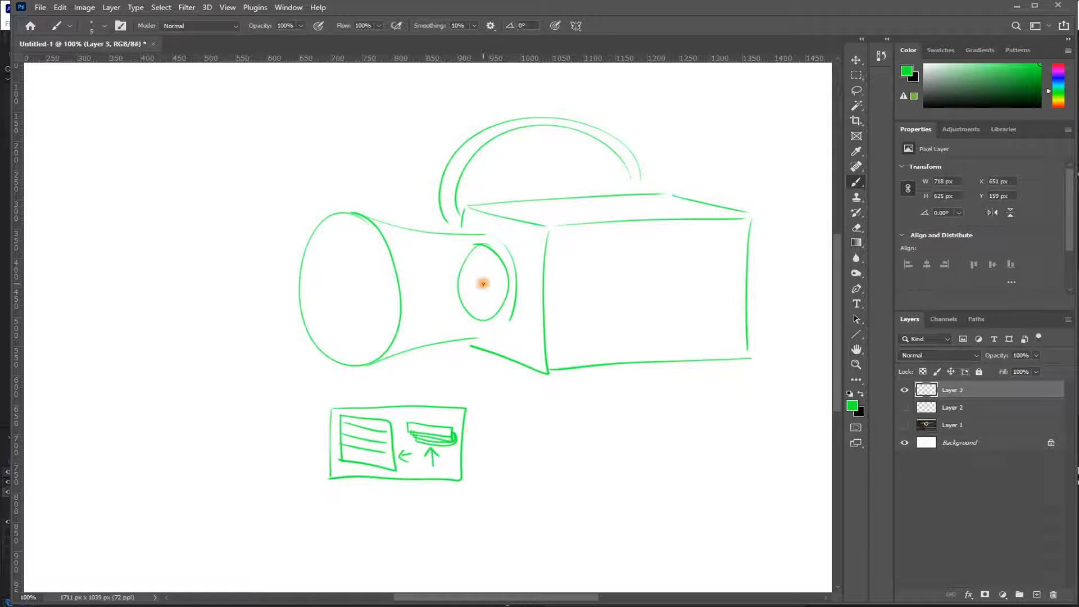
- Retrace the camera's inner ellipse and sketch a half-hatched disc shutter with an axle and rotation arrow beside the framed diagram
mouse_move(494, 260)
mouse_down()
mouse_move(475, 250)
mouse_move(460, 299)
mouse_move(501, 295)
mouse_move(483, 246)
mouse_move(458, 289)
mouse_up()
mouse_move(539, 398)
mouse_down()
mouse_move(516, 470)
mouse_move(570, 448)
mouse_move(525, 403)
mouse_up()
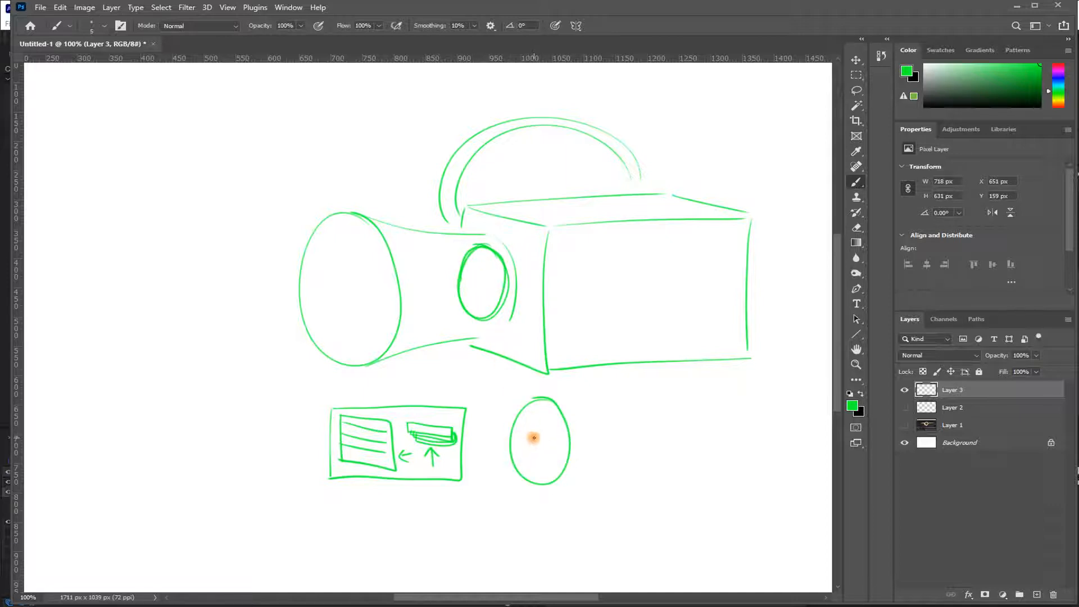
drag(524, 406, 548, 483)
mouse_move(523, 411)
mouse_down()
mouse_move(515, 434)
mouse_move(531, 471)
mouse_move(542, 441)
mouse_move(582, 439)
mouse_up()
mouse_move(473, 445)
mouse_down()
mouse_move(613, 441)
mouse_move(597, 415)
mouse_up()
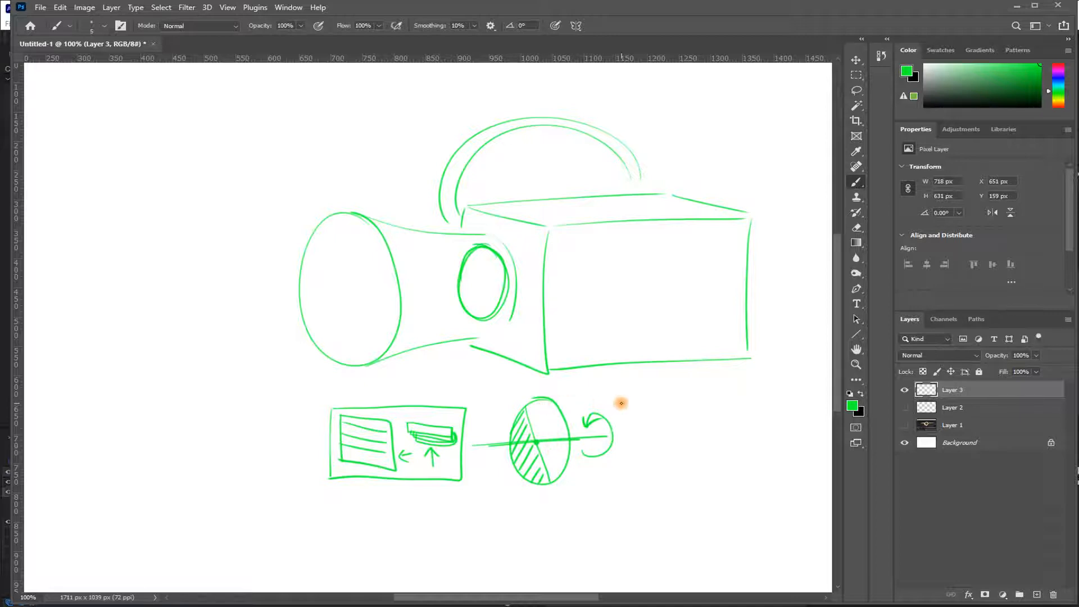
- Sketch a tilted film frame with perforated edges beside the disc shutter
drag(639, 397, 636, 472)
mouse_move(652, 406)
mouse_down()
mouse_move(692, 501)
mouse_move(635, 473)
mouse_move(658, 403)
mouse_move(698, 422)
mouse_up()
mouse_move(625, 475)
mouse_down()
mouse_move(675, 508)
mouse_move(640, 479)
mouse_move(686, 509)
mouse_up()
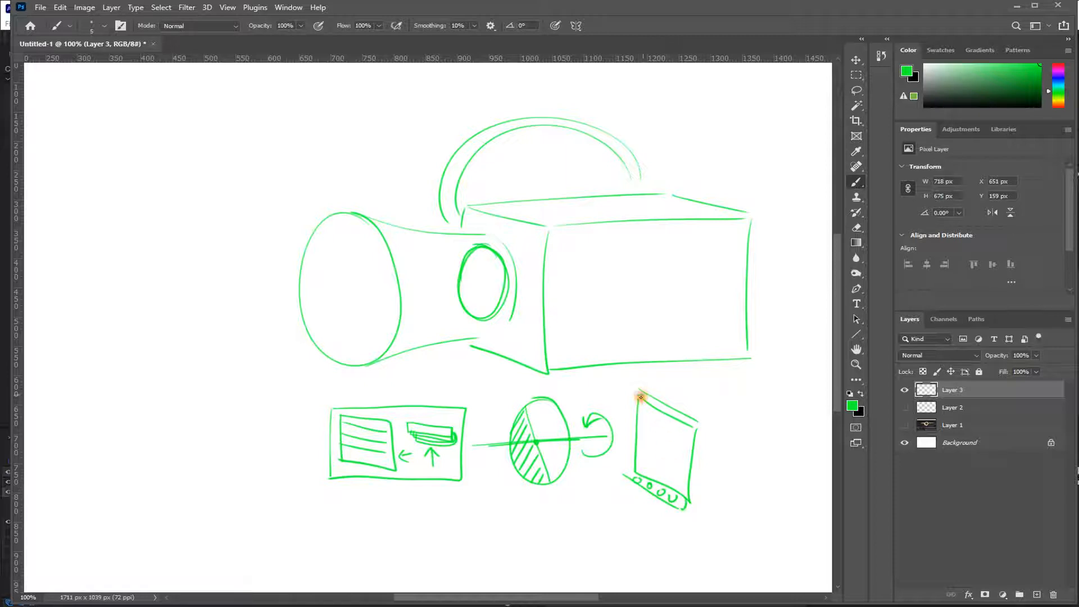
drag(687, 419, 699, 425)
- Draw a large light arrow from the disc shutter to the film frame and write 180° beneath the disc
drag(538, 424, 660, 425)
drag(551, 453, 654, 451)
mouse_move(645, 413)
mouse_down()
mouse_move(660, 447)
mouse_move(636, 468)
mouse_up()
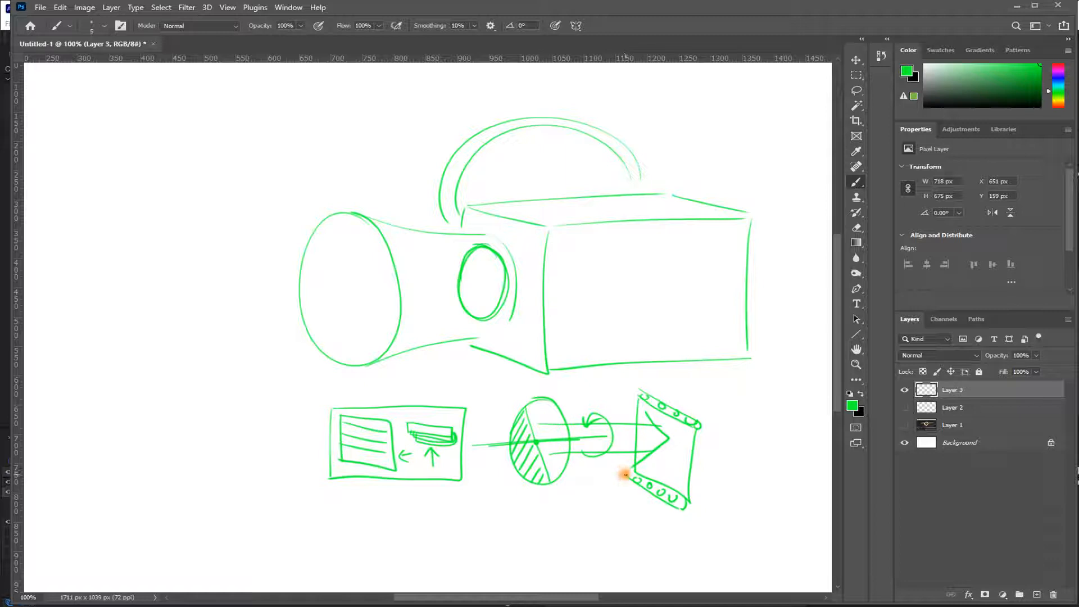
mouse_move(526, 408)
mouse_down()
mouse_move(539, 470)
mouse_move(526, 413)
mouse_move(513, 432)
mouse_move(527, 442)
mouse_move(517, 468)
mouse_move(541, 461)
mouse_move(533, 484)
mouse_move(547, 482)
mouse_move(514, 528)
mouse_move(543, 500)
mouse_move(548, 522)
mouse_up()
drag(557, 508, 575, 504)
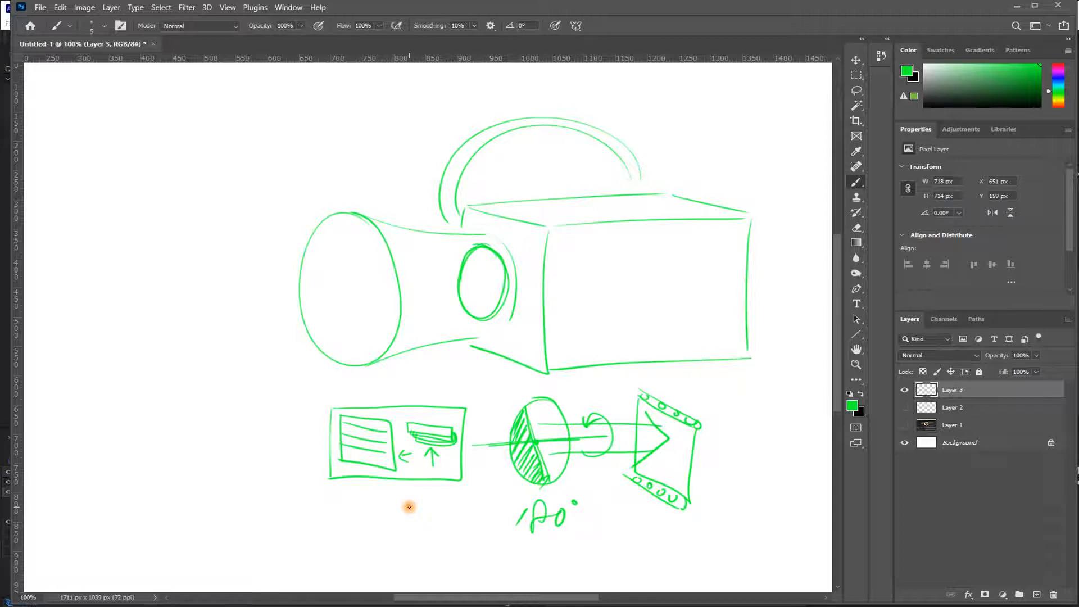
- Clear the sketch from Layer 3 and draw two circles, hatching a quarter of the first and the upper half of the second
key(ctrl+a)
key(Delete)
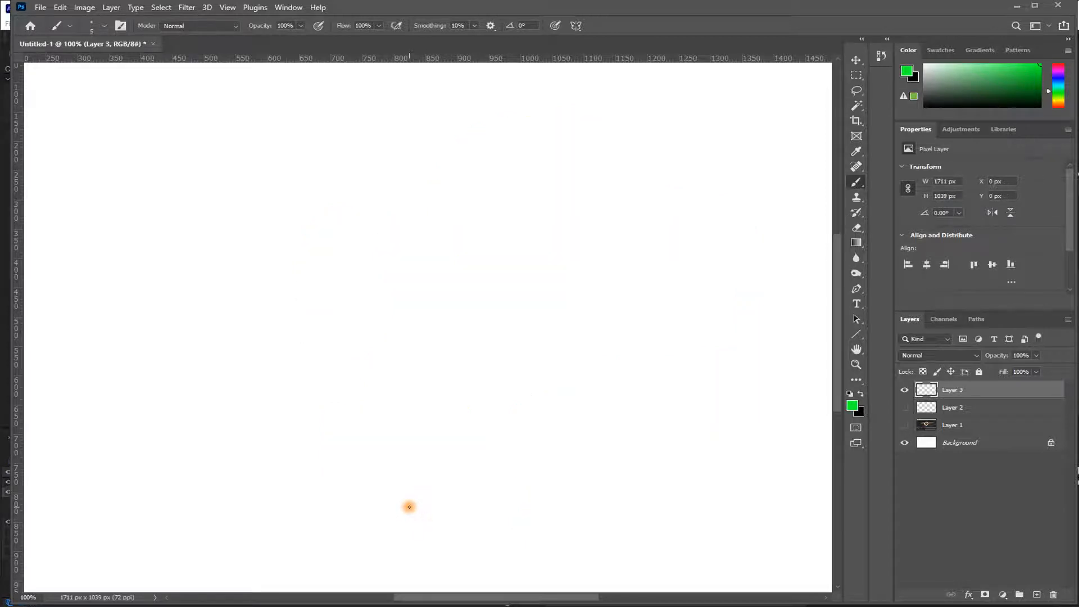
mouse_move(268, 151)
mouse_down()
mouse_move(264, 261)
mouse_move(267, 154)
mouse_move(273, 211)
mouse_move(319, 206)
mouse_up()
drag(278, 160, 272, 184)
drag(296, 172, 276, 201)
drag(308, 183, 281, 207)
mouse_move(312, 189)
mouse_down()
mouse_move(290, 207)
mouse_move(308, 205)
mouse_up()
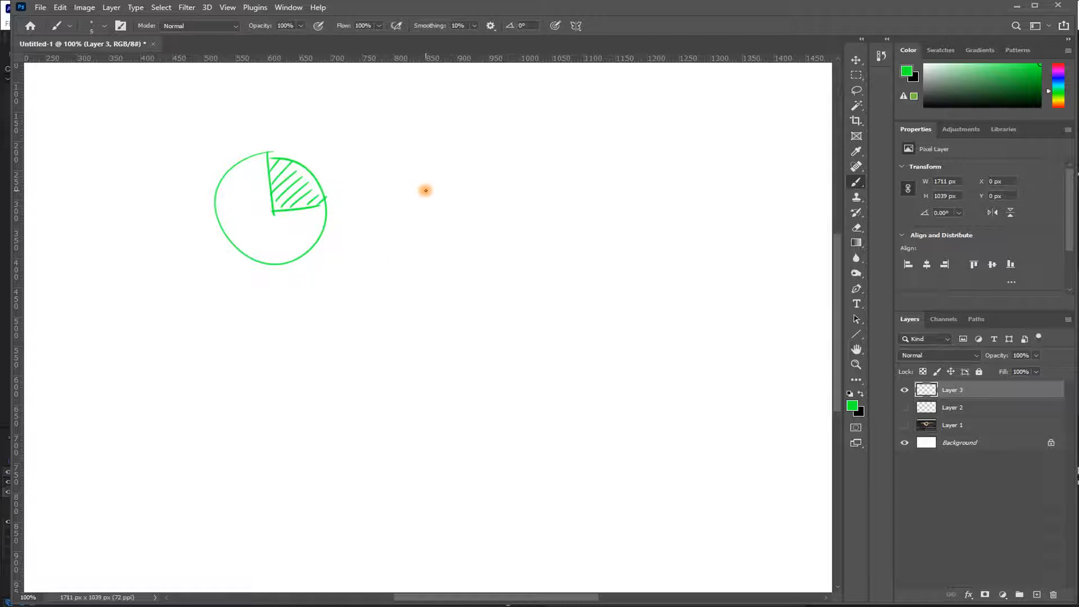
mouse_move(463, 155)
mouse_down()
mouse_move(414, 245)
mouse_move(452, 160)
mouse_up()
mouse_move(376, 196)
mouse_down()
mouse_move(479, 193)
mouse_move(422, 150)
mouse_move(477, 180)
mouse_up()
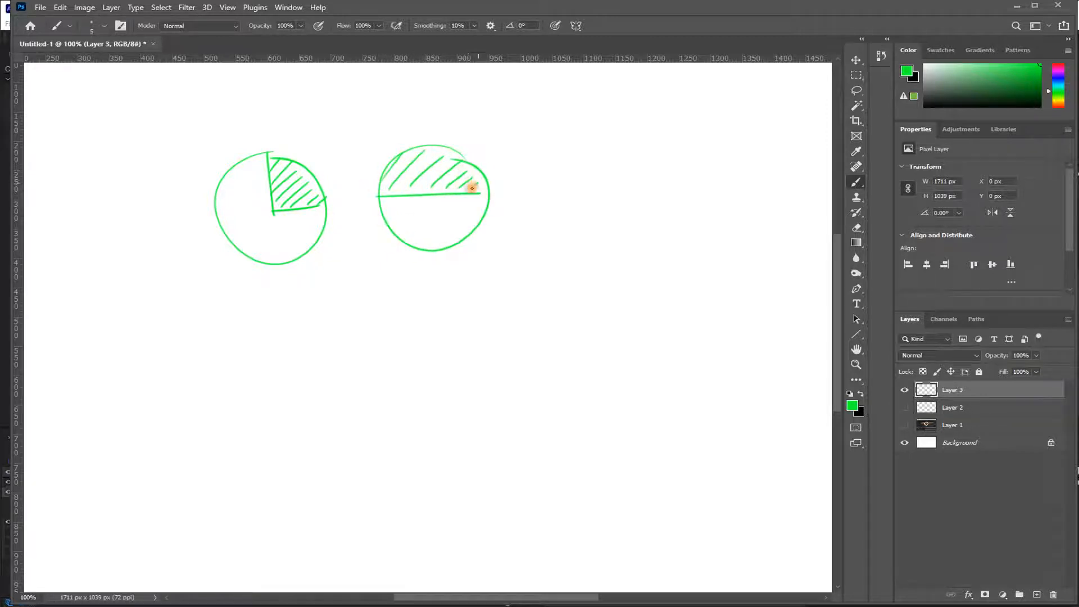
- Draw a third circle beside the half-hatched one and hatch it completely
mouse_move(590, 146)
mouse_down()
mouse_move(628, 167)
mouse_move(587, 147)
mouse_move(505, 224)
mouse_up()
mouse_move(590, 151)
mouse_down()
mouse_move(515, 234)
mouse_move(604, 170)
mouse_move(568, 234)
mouse_move(624, 200)
mouse_move(597, 248)
mouse_move(629, 222)
mouse_up()
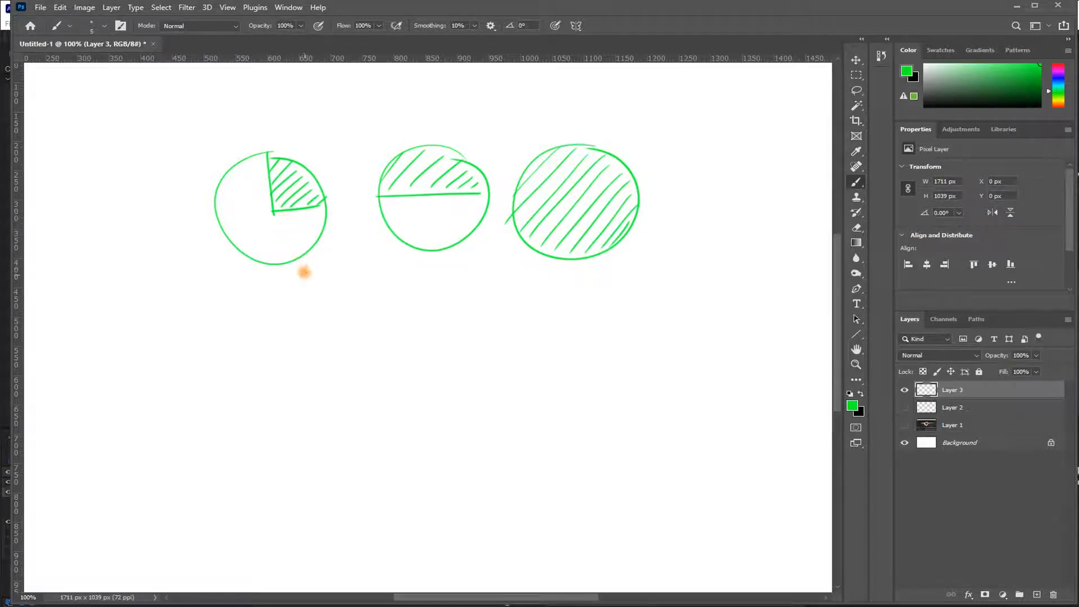
- Clear the sketch from Layer 3 and draw in black a circle hatched everywhere except its upper-right quarter
key(ctrl+a)
key(Delete)
drag(965, 83, 924, 105)
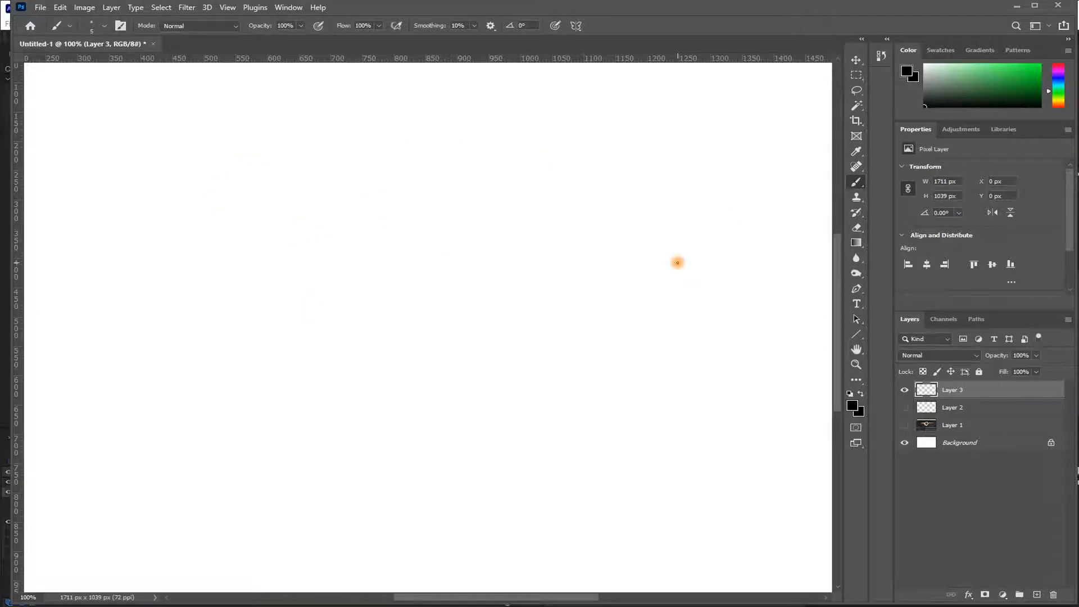
mouse_move(296, 153)
mouse_down()
mouse_move(277, 244)
mouse_move(274, 143)
mouse_move(285, 193)
mouse_move(333, 186)
mouse_up()
drag(265, 144, 217, 194)
drag(267, 163, 217, 214)
drag(265, 181, 241, 223)
drag(276, 196, 253, 228)
mouse_move(285, 195)
mouse_down()
mouse_move(260, 234)
mouse_move(274, 235)
mouse_up()
drag(320, 189, 294, 232)
- Extend the row with a circle hatched on its left half, an empty circle, and a leading circle hatched except for a narrow wedge
mouse_move(477, 147)
mouse_down()
mouse_move(389, 176)
mouse_move(485, 227)
mouse_move(454, 144)
mouse_move(445, 231)
mouse_up()
drag(430, 140, 399, 160)
mouse_move(432, 145)
mouse_down()
mouse_move(411, 159)
mouse_move(433, 164)
mouse_move(392, 193)
mouse_up()
drag(433, 171, 405, 216)
mouse_move(435, 199)
mouse_down()
mouse_move(413, 227)
mouse_move(422, 236)
mouse_up()
mouse_move(646, 163)
mouse_down()
mouse_move(567, 155)
mouse_move(655, 227)
mouse_move(614, 139)
mouse_up()
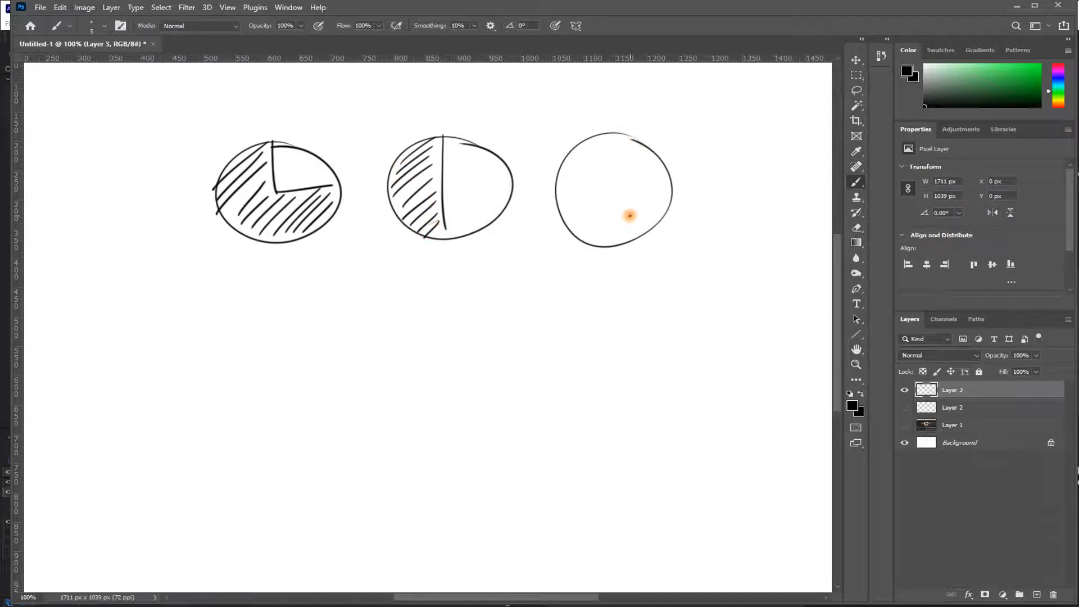
mouse_move(127, 142)
mouse_down()
mouse_move(146, 149)
mouse_move(140, 162)
mouse_move(147, 152)
mouse_up()
mouse_move(77, 174)
mouse_down()
mouse_move(110, 146)
mouse_move(79, 202)
mouse_move(108, 205)
mouse_move(154, 168)
mouse_move(125, 238)
mouse_move(133, 242)
mouse_up()
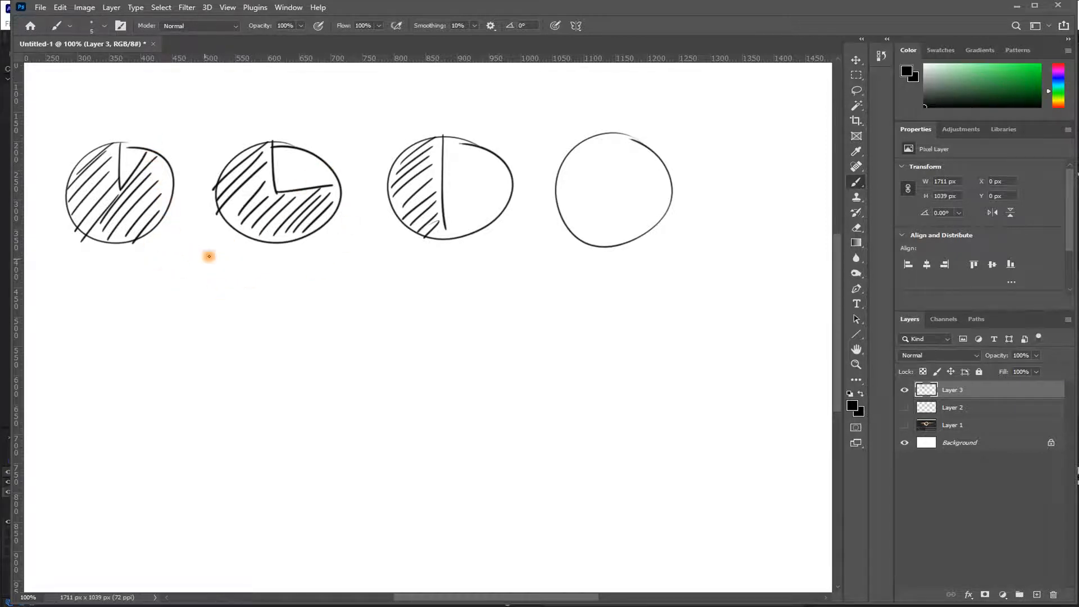
- Draw a left-pointing arrow beneath the mostly hatched circles and handwrite "짧은 시간에" under it
drag(351, 277, 204, 286)
mouse_move(122, 300)
mouse_down()
mouse_move(142, 309)
mouse_move(145, 328)
mouse_move(161, 303)
mouse_move(170, 325)
mouse_up()
mouse_move(198, 297)
mouse_down()
mouse_move(191, 316)
mouse_move(205, 316)
mouse_up()
mouse_move(209, 296)
mouse_down()
mouse_move(209, 318)
mouse_move(243, 319)
mouse_move(243, 308)
mouse_up()
drag(251, 304, 252, 323)
drag(259, 296, 258, 326)
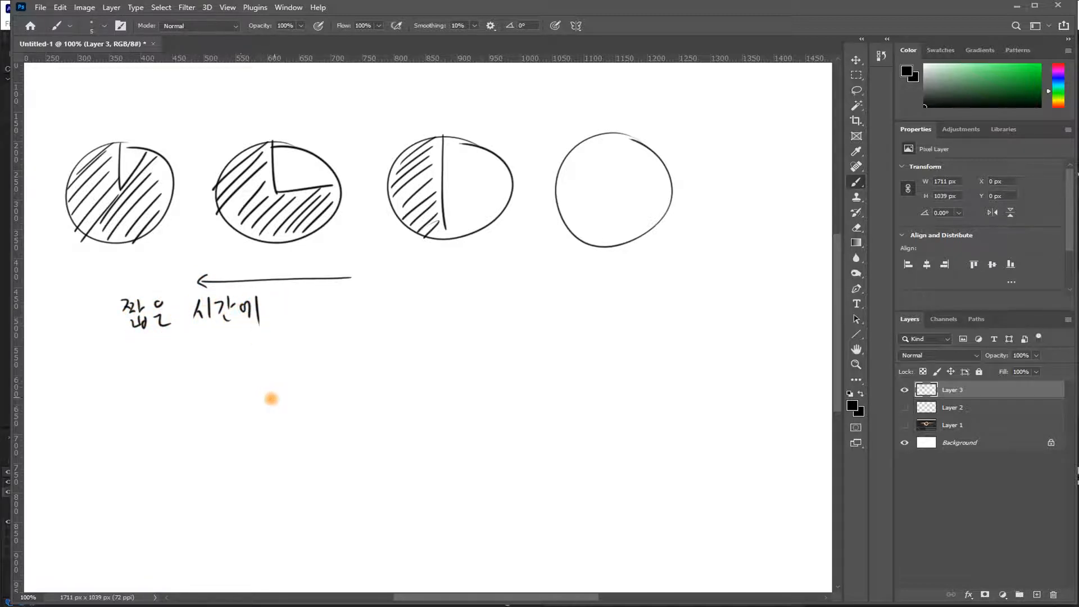
- Draw a right-pointing arrow beneath the half-hatched and empty circles and handwrite "긴 시간" under it
drag(436, 284, 623, 284)
drag(615, 277, 565, 320)
mouse_move(579, 305)
mouse_down()
mouse_move(576, 331)
mouse_move(591, 327)
mouse_up()
drag(594, 318, 604, 328)
drag(610, 312, 624, 326)
drag(624, 317, 587, 328)
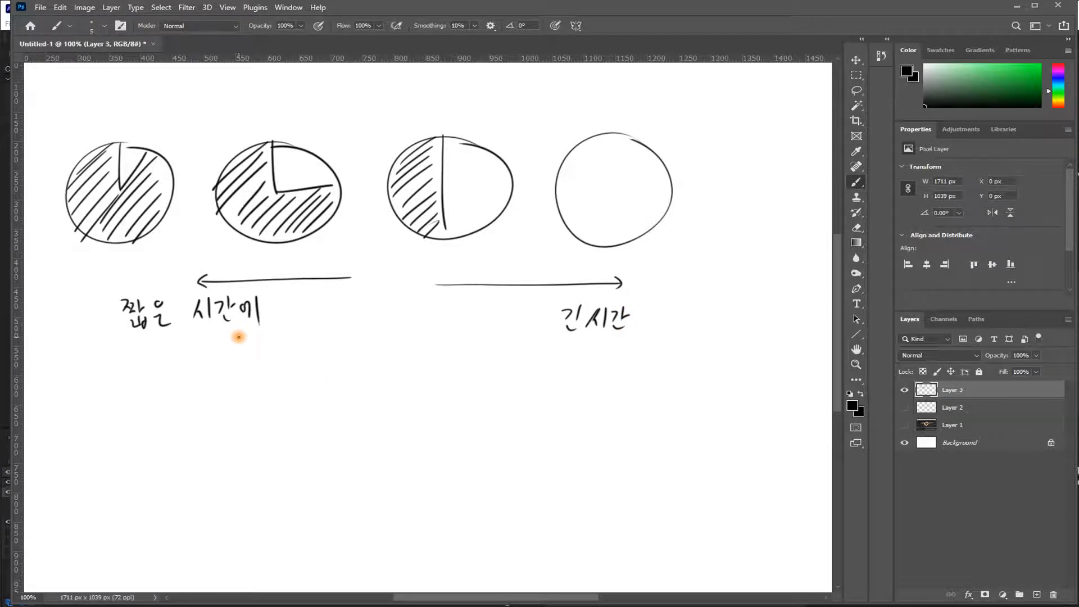
- Sketch a square frame with a ball's curved path, and beside it a shaded ball with a long trail and a span mark above
mouse_move(304, 364)
mouse_down()
mouse_move(309, 475)
mouse_move(439, 376)
mouse_move(446, 493)
mouse_move(313, 496)
mouse_up()
mouse_move(319, 427)
mouse_down()
mouse_move(373, 399)
mouse_move(425, 399)
mouse_up()
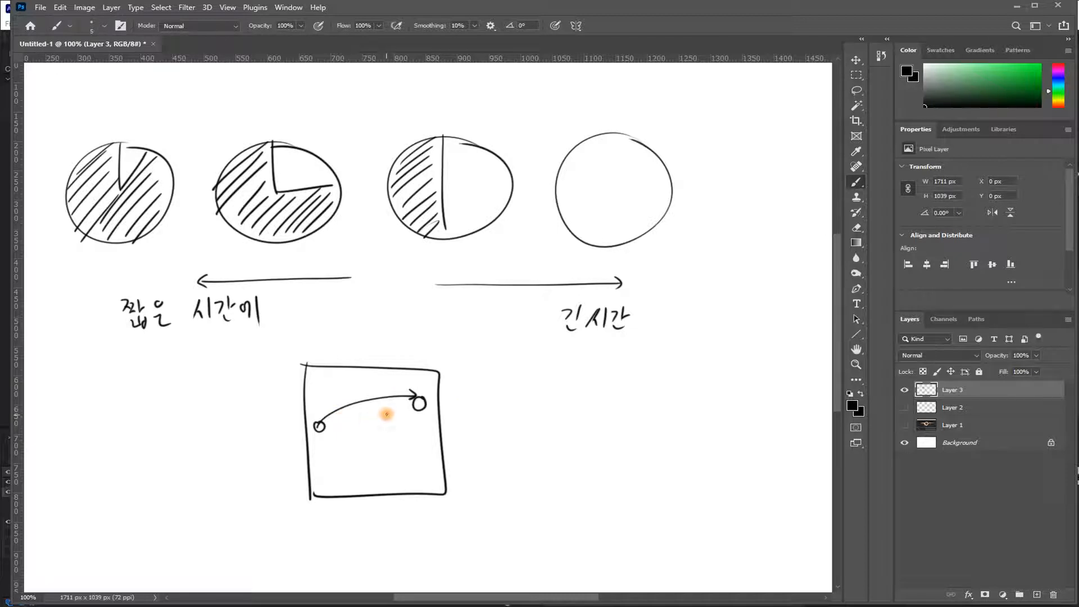
mouse_move(560, 366)
mouse_down()
mouse_move(540, 377)
mouse_move(562, 371)
mouse_up()
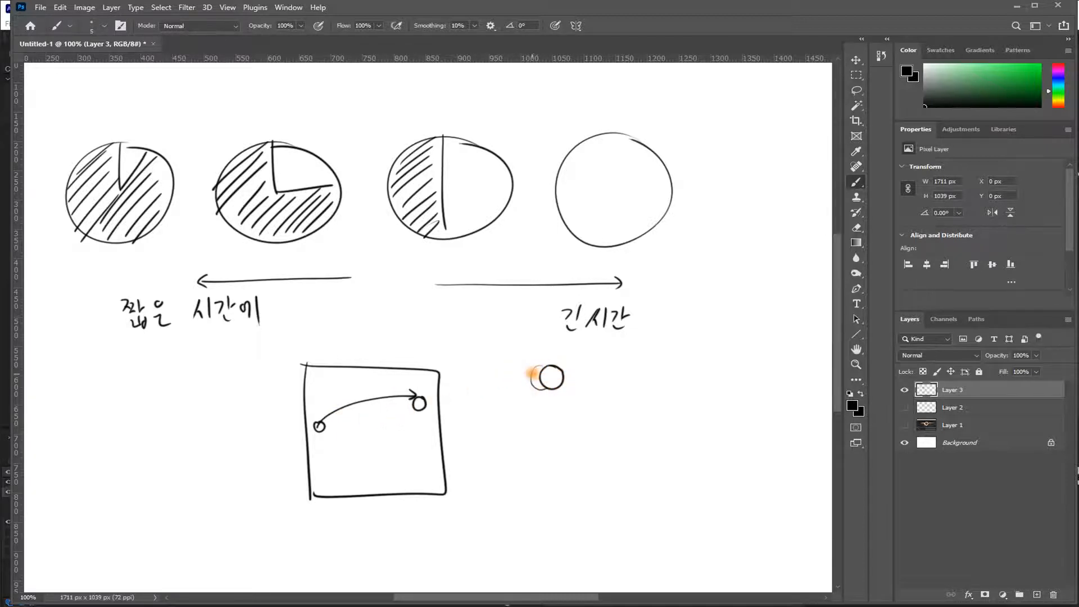
mouse_move(527, 376)
mouse_down()
mouse_move(502, 379)
mouse_move(519, 397)
mouse_move(500, 386)
mouse_move(495, 401)
mouse_move(484, 388)
mouse_move(499, 401)
mouse_move(477, 397)
mouse_up()
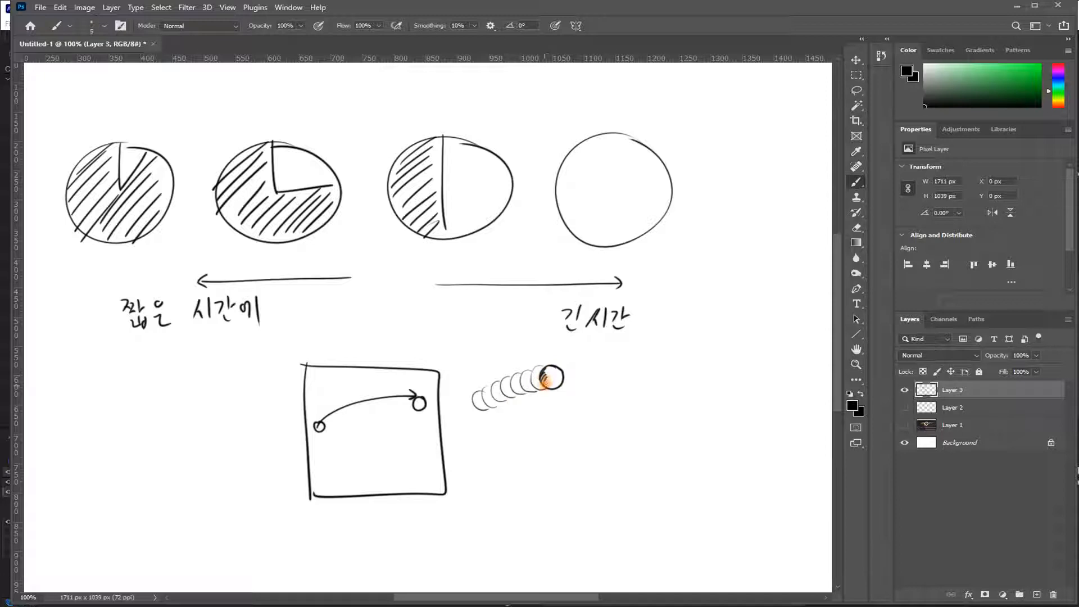
mouse_move(551, 347)
mouse_down()
mouse_move(550, 361)
mouse_move(523, 358)
mouse_up()
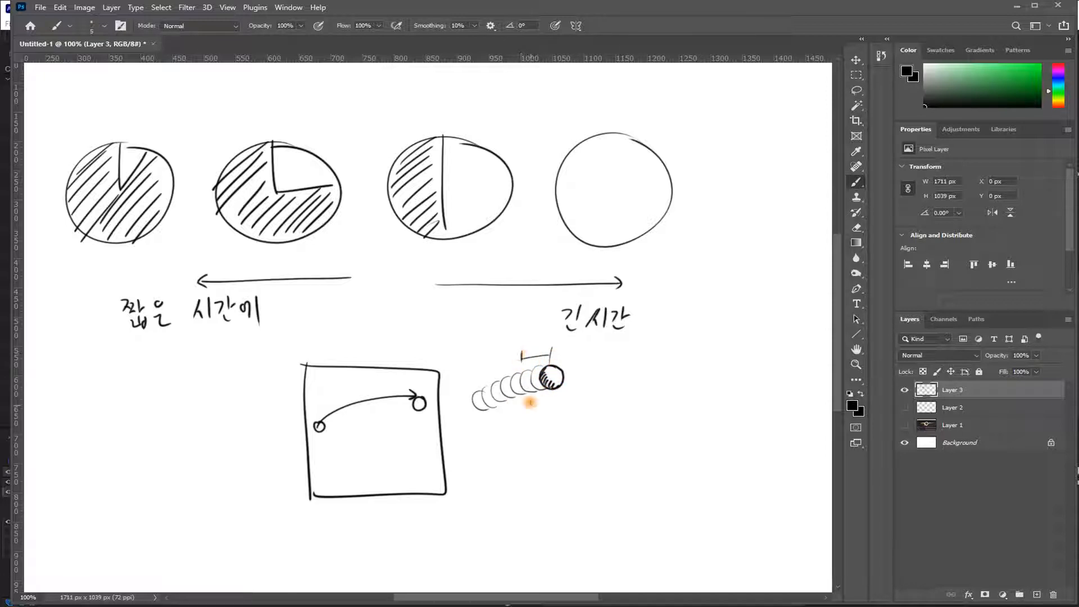
- Sketch a shaded ball with a short trail and two nearly black discs with small open wedges beside it
drag(553, 417, 541, 427)
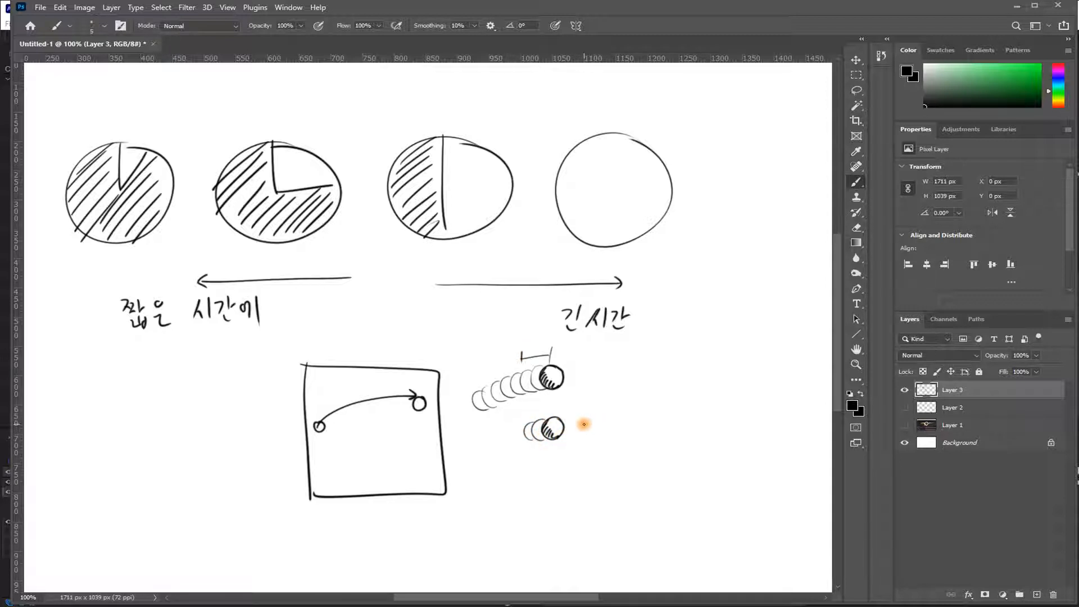
mouse_move(614, 417)
mouse_down()
mouse_move(607, 442)
mouse_move(616, 419)
mouse_move(630, 428)
mouse_up()
mouse_move(611, 417)
mouse_down()
mouse_move(613, 441)
mouse_move(642, 427)
mouse_move(682, 436)
mouse_move(662, 427)
mouse_move(671, 416)
mouse_move(641, 433)
mouse_move(671, 425)
mouse_move(655, 443)
mouse_move(675, 434)
mouse_move(672, 442)
mouse_move(678, 417)
mouse_move(658, 444)
mouse_move(660, 414)
mouse_move(649, 440)
mouse_move(677, 440)
mouse_move(622, 431)
mouse_move(611, 418)
mouse_move(616, 442)
mouse_up()
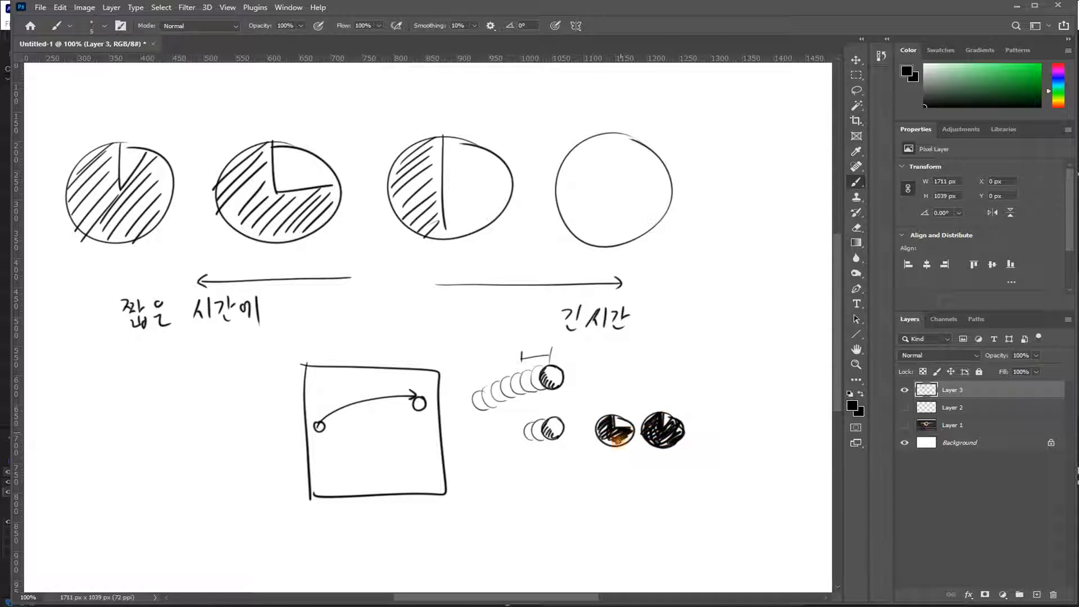
- Sketch another long-trailed ball below, with an open disc and a disc with a narrow black wedge, both marked with rotation arrows
mouse_move(559, 484)
mouse_down()
mouse_move(530, 491)
mouse_move(544, 495)
mouse_move(529, 512)
mouse_move(528, 500)
mouse_move(505, 510)
mouse_move(512, 501)
mouse_move(516, 513)
mouse_move(494, 517)
mouse_move(500, 504)
mouse_move(504, 519)
mouse_move(474, 521)
mouse_up()
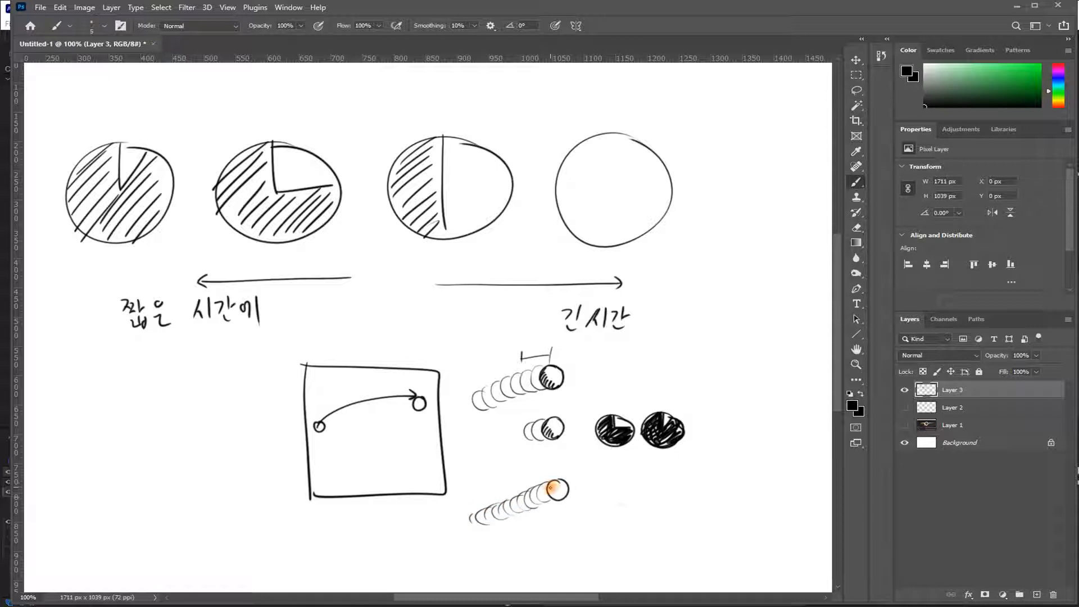
mouse_move(646, 494)
mouse_down()
mouse_move(609, 486)
mouse_move(649, 521)
mouse_move(641, 486)
mouse_up()
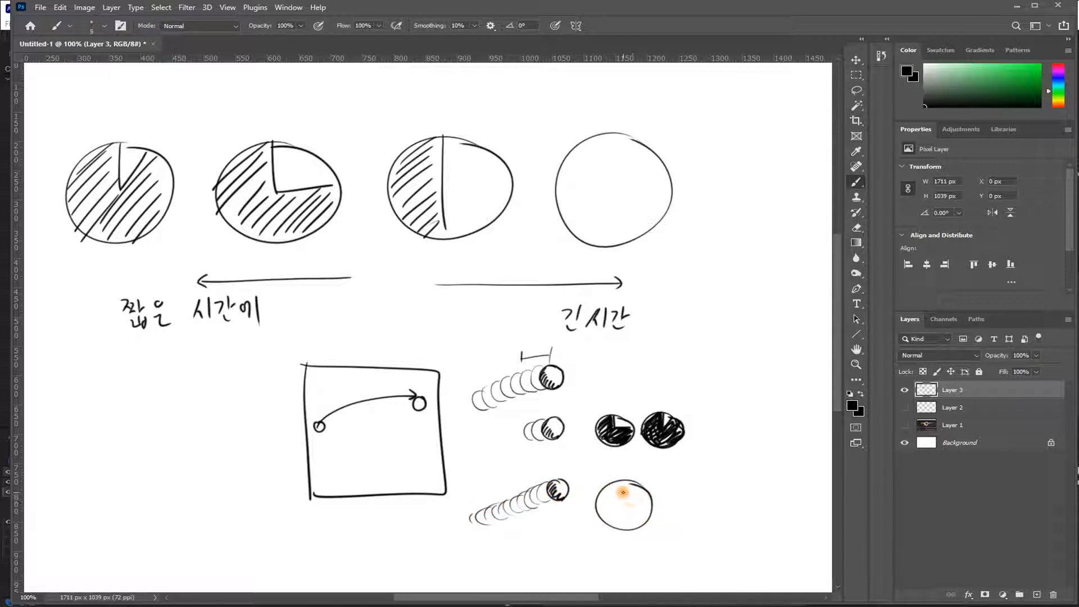
mouse_move(686, 482)
mouse_down()
mouse_move(681, 506)
mouse_move(700, 493)
mouse_move(680, 509)
mouse_move(686, 484)
mouse_move(682, 499)
mouse_move(693, 494)
mouse_move(671, 502)
mouse_move(697, 517)
mouse_up()
drag(614, 506, 617, 499)
drag(684, 496, 688, 494)
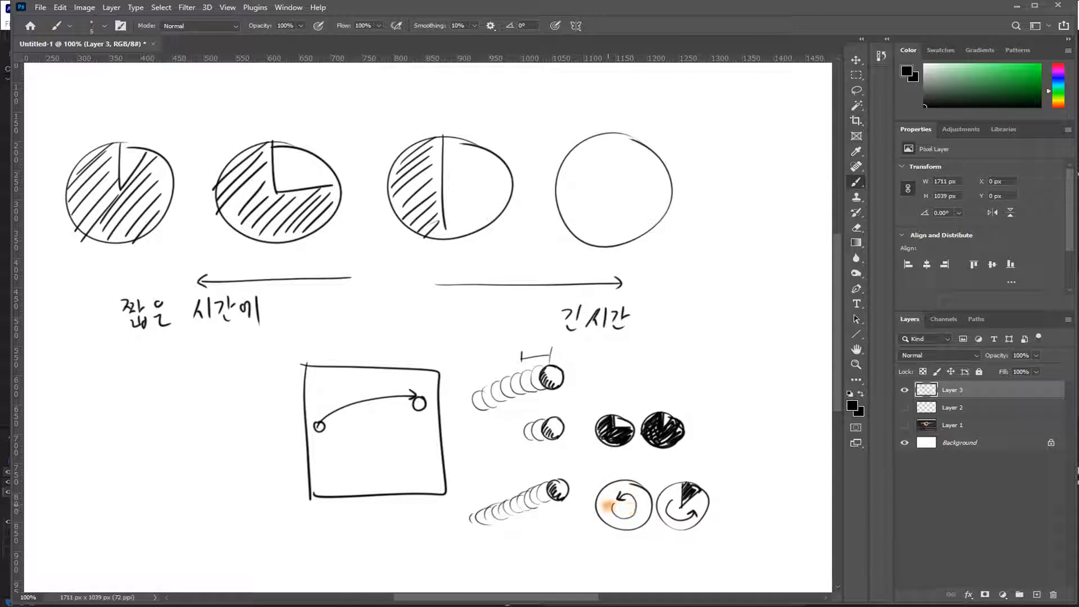
- Add a motion arrow under the lowest ball trail and a small peaked arrow between the two black discs
drag(478, 547, 558, 532)
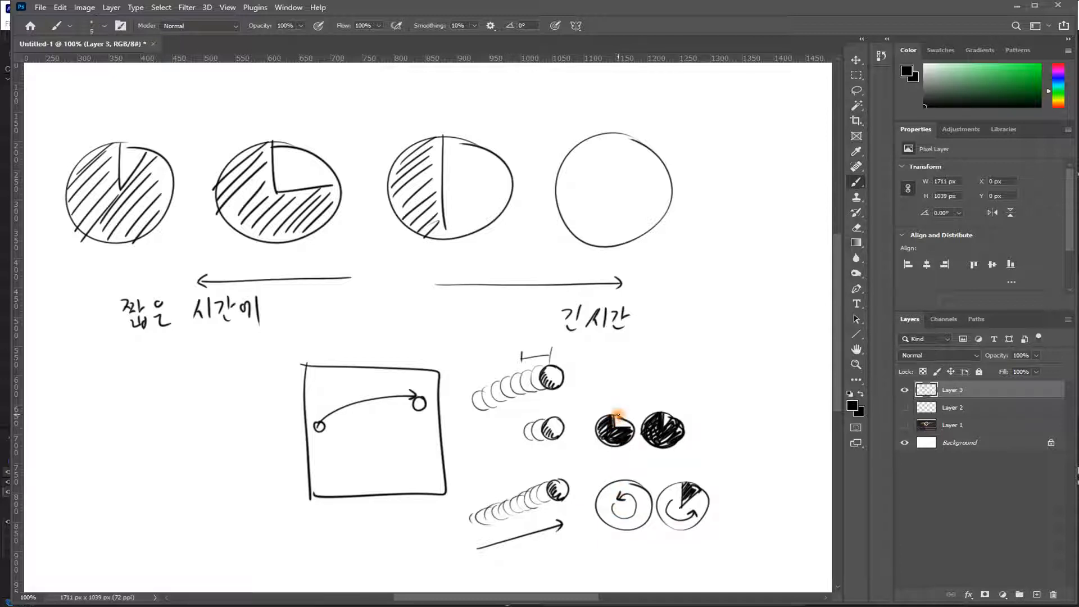
drag(615, 412, 631, 405)
drag(636, 422, 646, 414)
- Switch to After Effects and try a Shutter Angle of 45 for the circle layer's Pixel Motion Blur
key(alt+Tab)
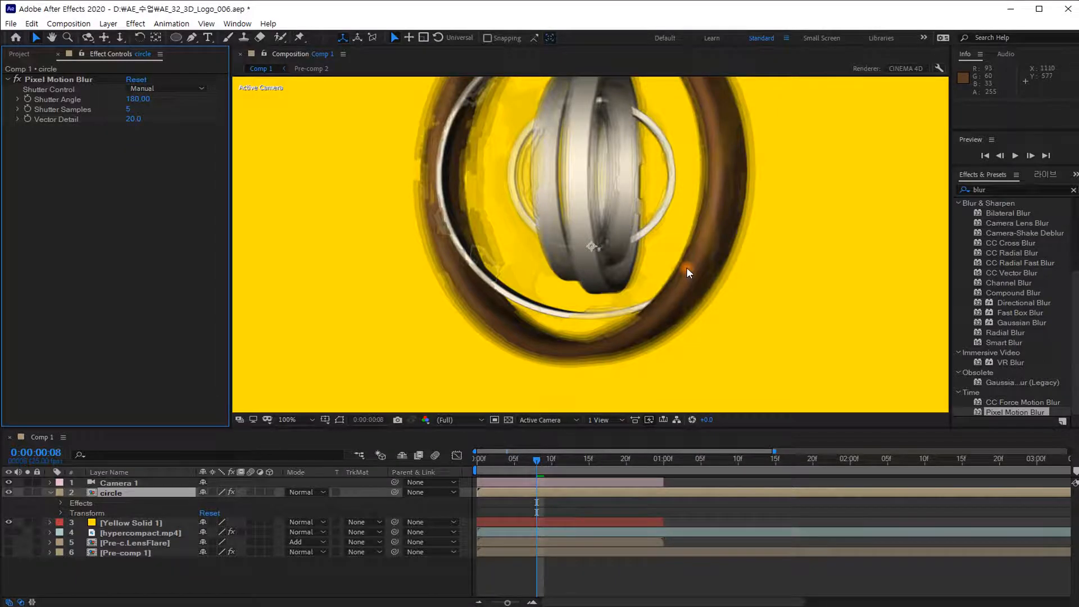
click(137, 99)
text(45)
key(Return)
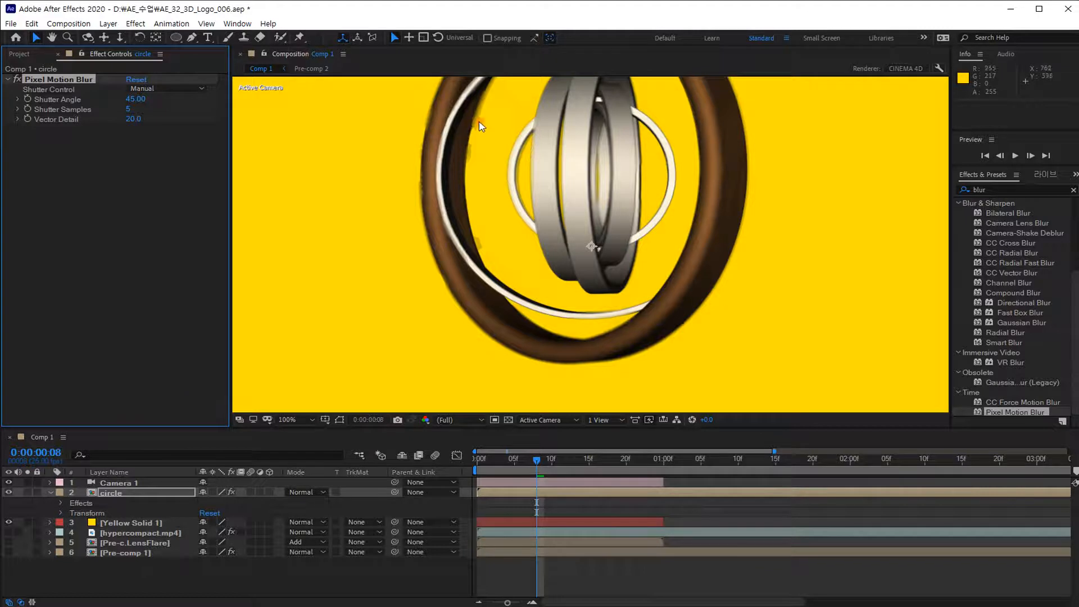
- Try Shutter Angles of 360 and 270 for the Pixel Motion Blur effect
click(137, 99)
click(191, 318)
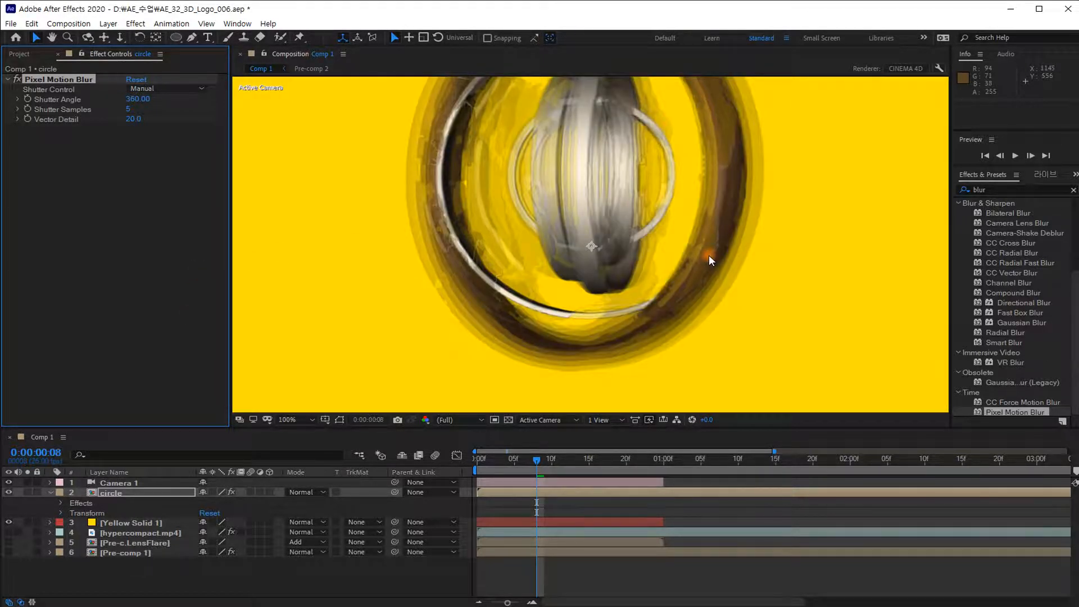
click(138, 99)
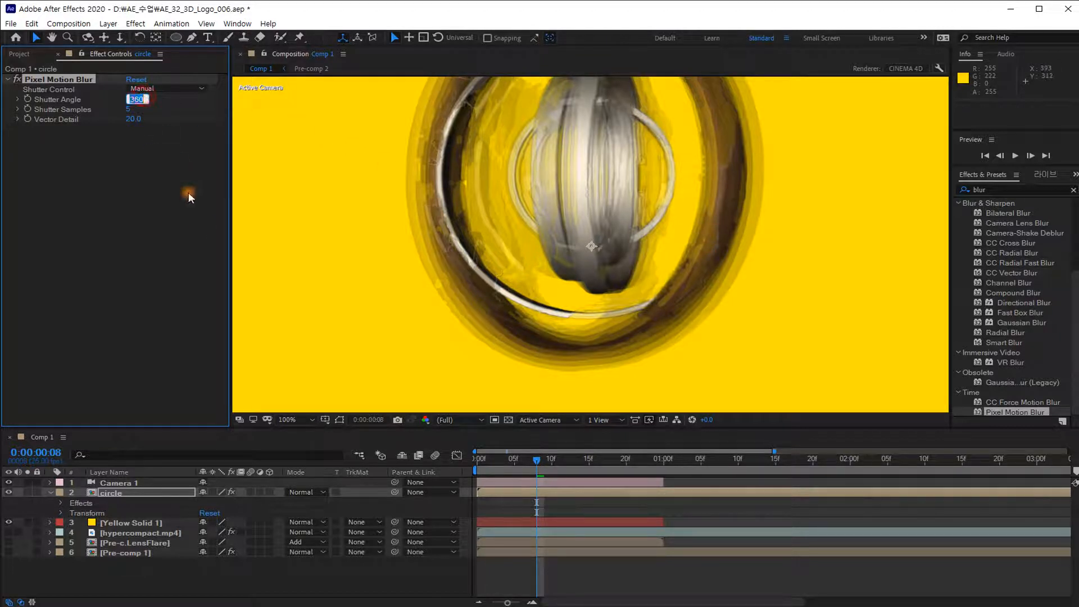
text(270)
click(332, 449)
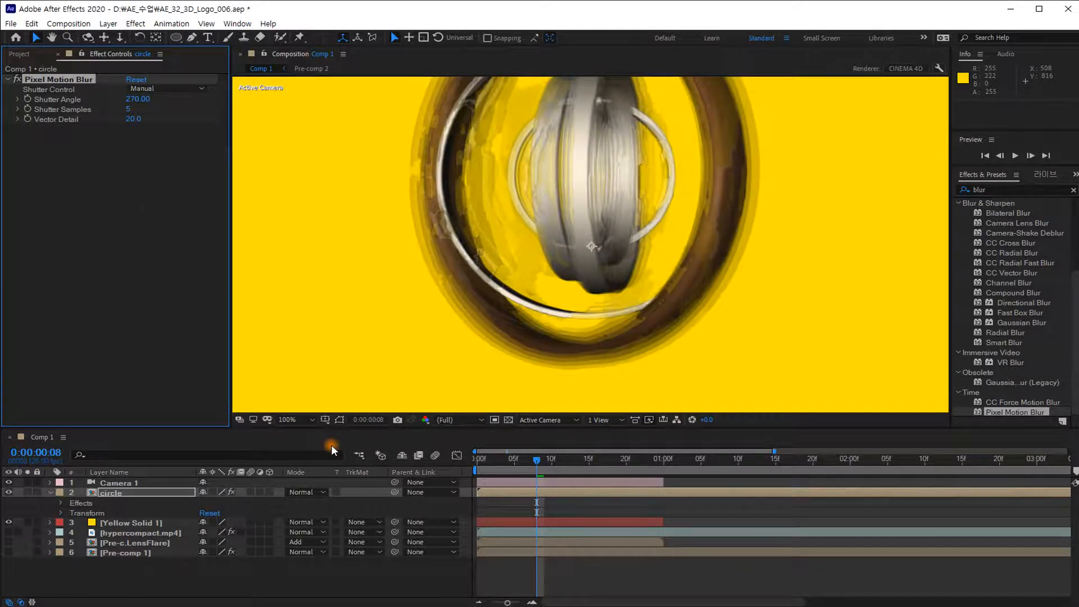
- Raise the Pixel Motion Blur's Shutter Angle to test a stronger blur, and set it to 360
drag(139, 99, 225, 100)
click(143, 100)
text(360)
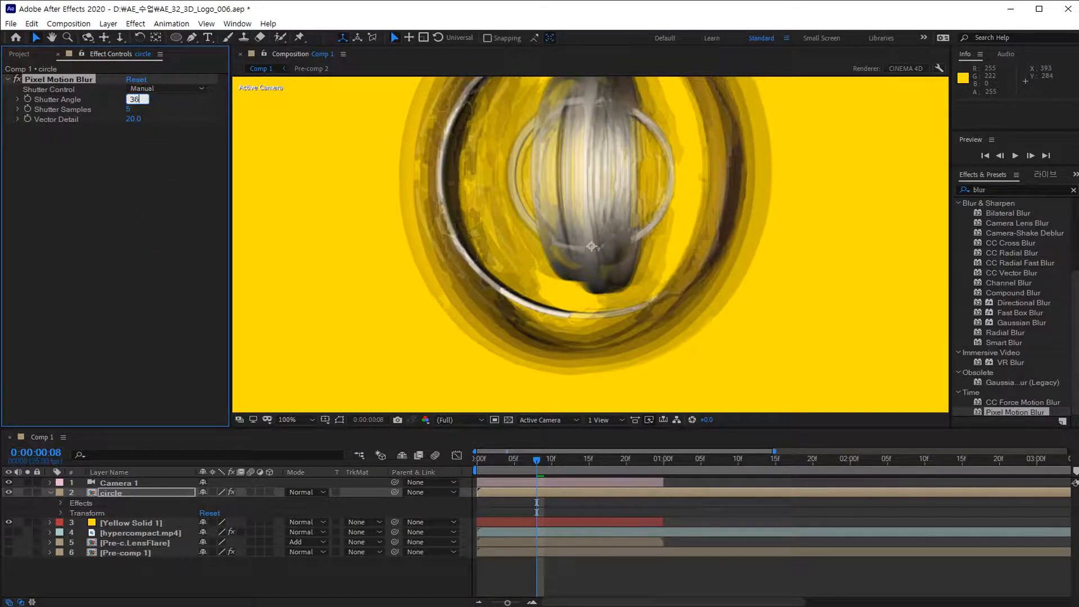
key(Return)
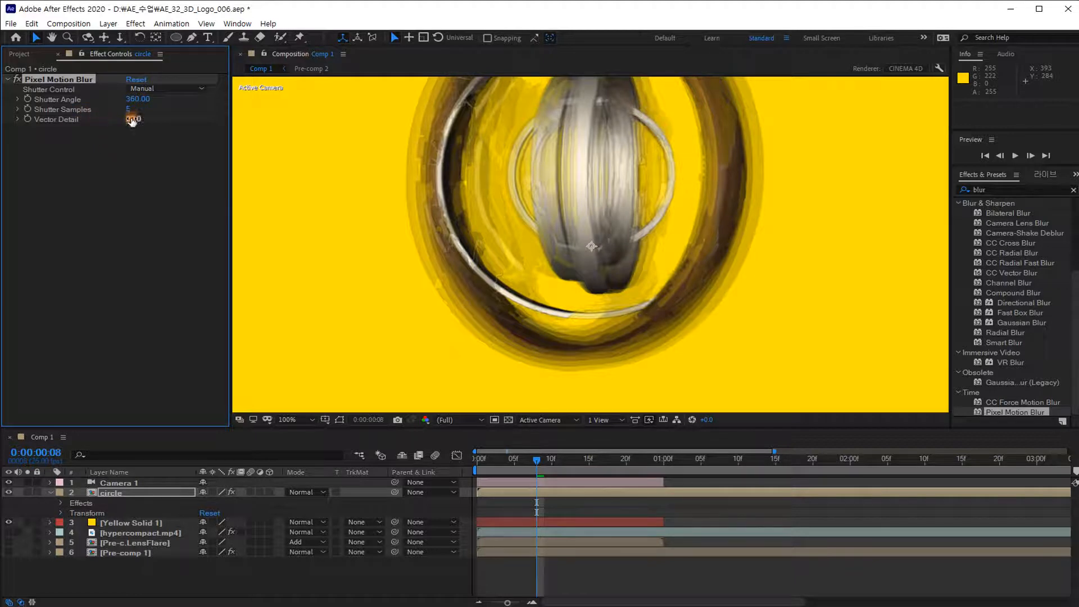
- Switch back to Photoshop, outline the upper long-trailed ball with a box, and choose the Rectangular Marquee tool
key(alt+Tab)
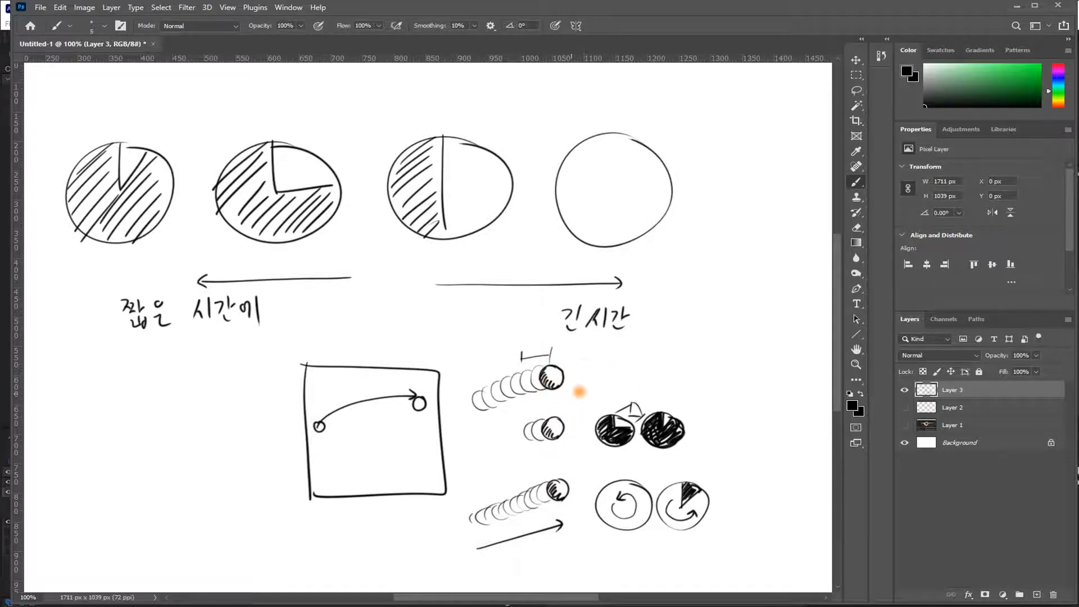
mouse_move(468, 373)
mouse_down()
mouse_move(472, 412)
mouse_move(562, 419)
mouse_move(513, 365)
mouse_move(458, 369)
mouse_up()
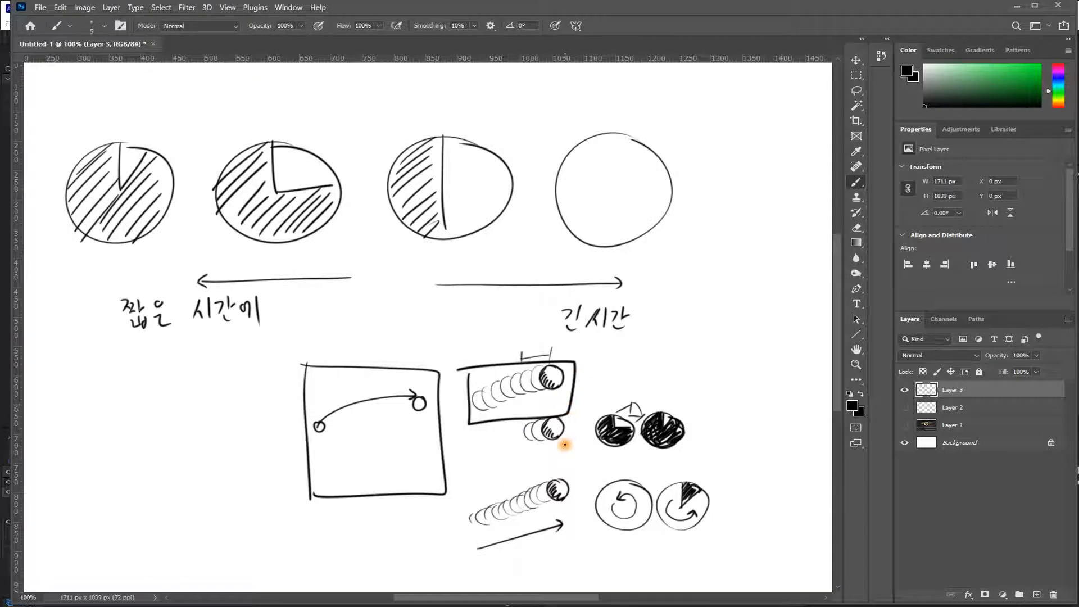
key(m)
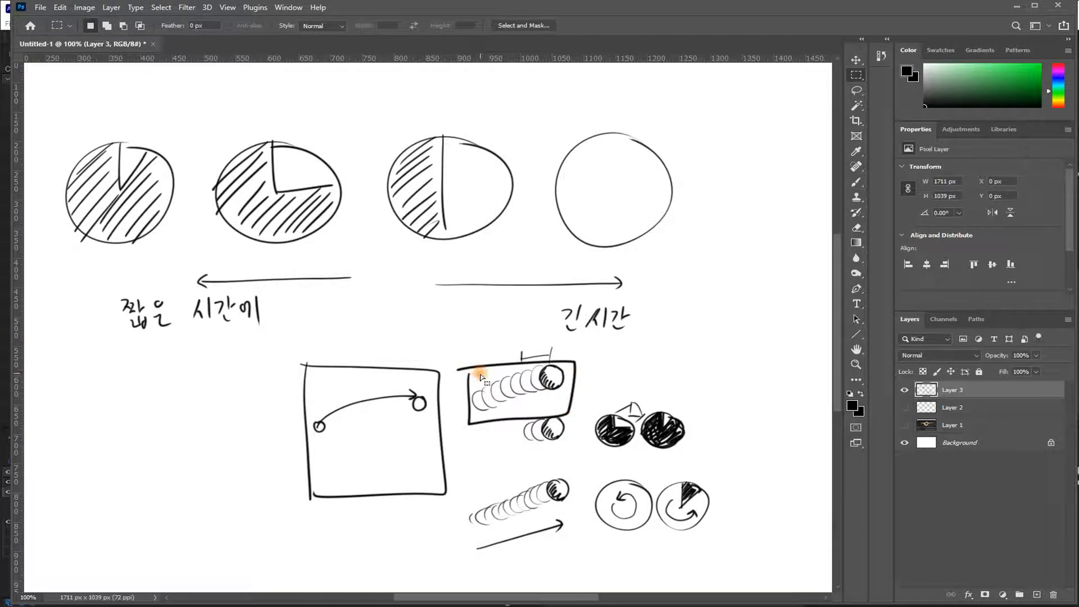
drag(580, 355, 460, 426)
click(460, 425)
key(Delete)
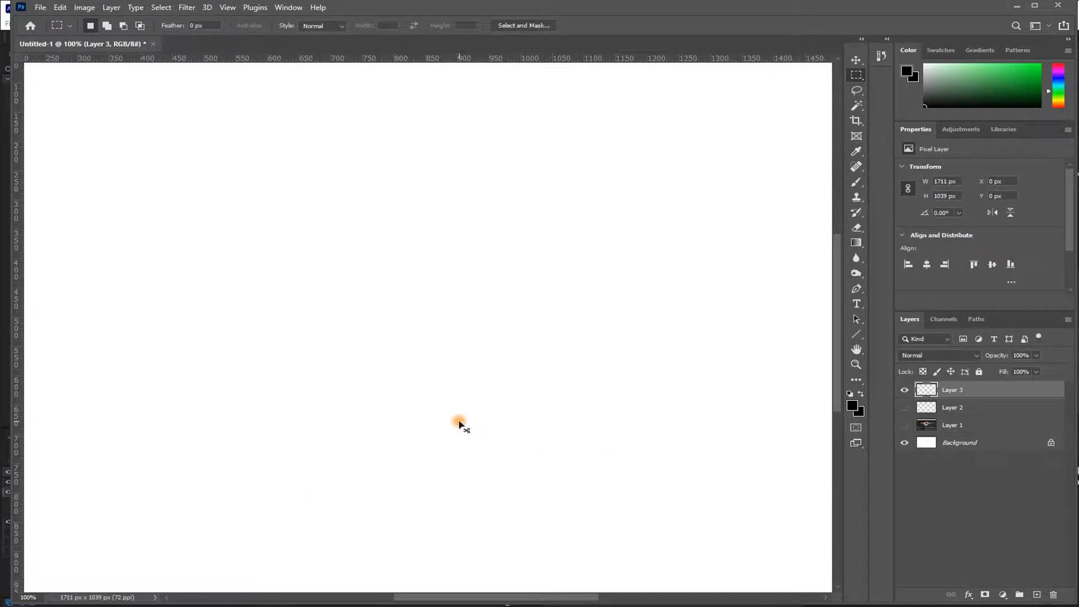
key(ctrl+z)
- Copy a selection of about 160 × 93 px around the boxed ball trail, and replace all of Layer 3's drawing with that copy
mouse_move(509, 349)
mouse_down()
mouse_move(619, 372)
mouse_move(607, 401)
mouse_up()
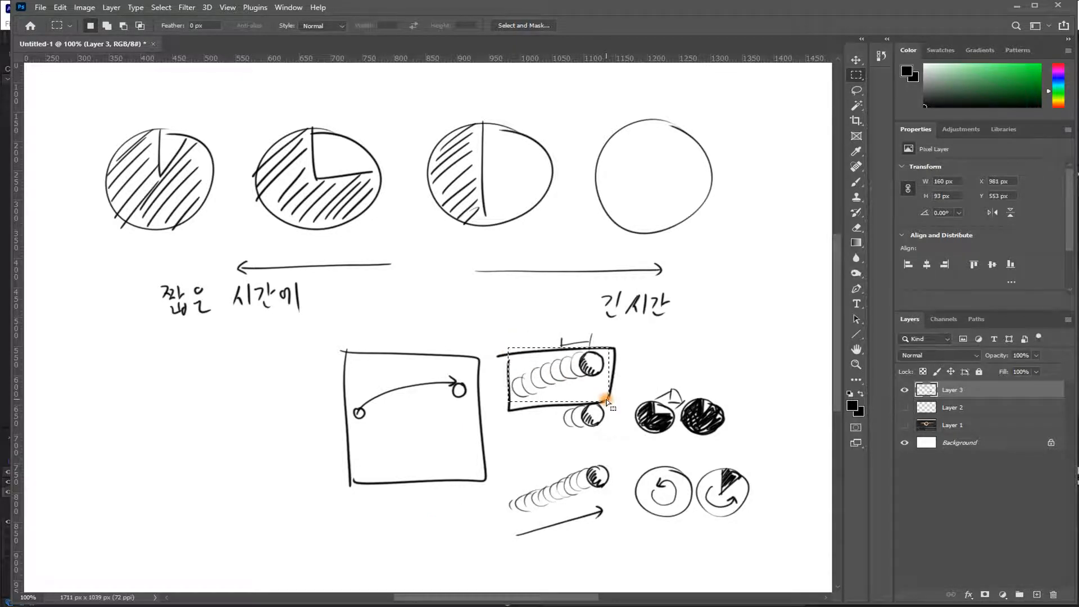
key(ctrl+c)
key(ctrl+a)
key(Delete)
key(ctrl+v)
- Select the pasted ball trail and move it up the canvas to about X 762, Y 267 px
drag(441, 336, 438, 185)
drag(467, 329, 466, 222)
key(ctrl)
key(ctrl)
key(ctrl)
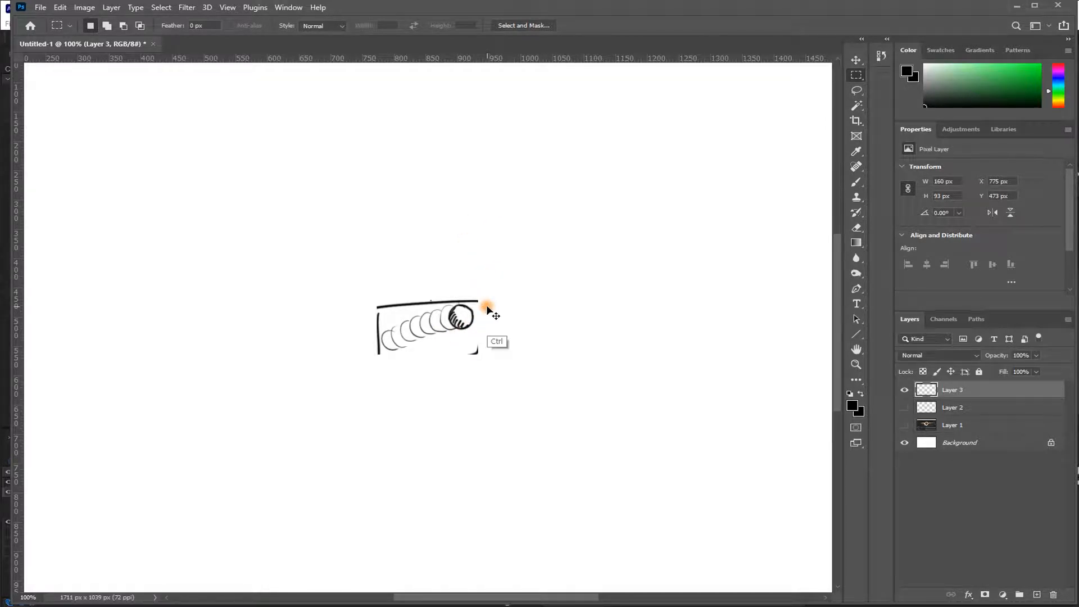
key(ctrl)
drag(359, 290, 502, 386)
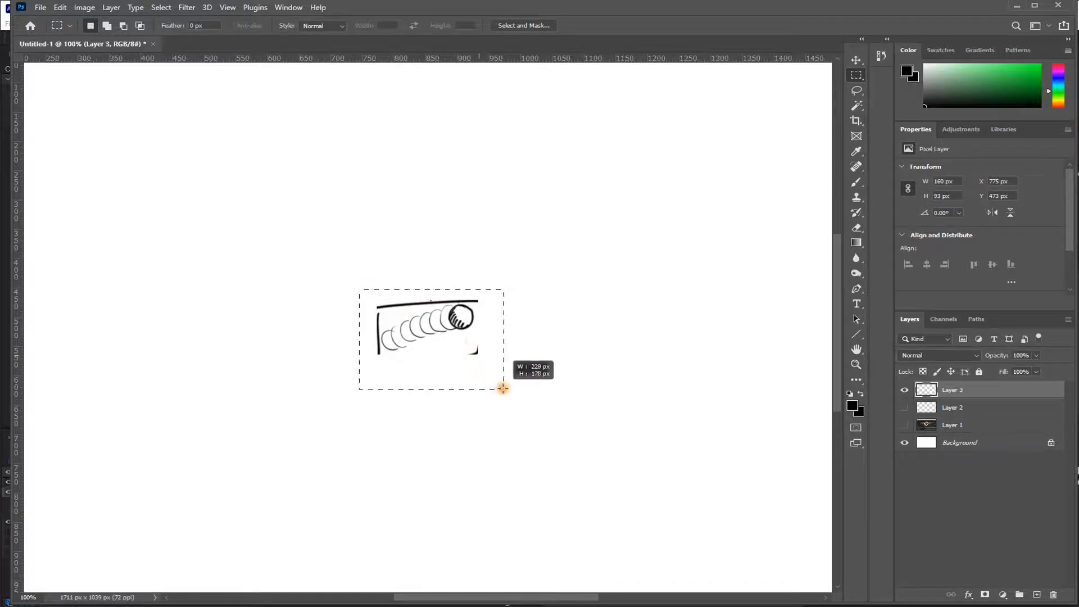
mouse_move(464, 315)
mouse_down()
mouse_move(451, 279)
mouse_move(450, 181)
mouse_move(457, 194)
mouse_up()
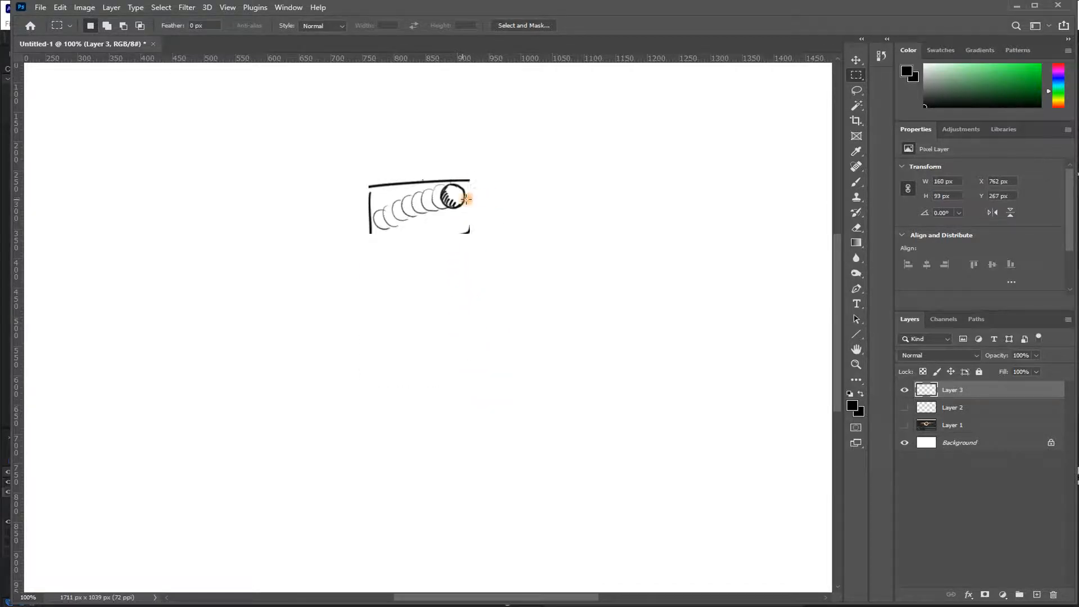
- Brush three spaced circles below the ball trail with a vertical guide line down to the first, and write 2 beside them
click(857, 183)
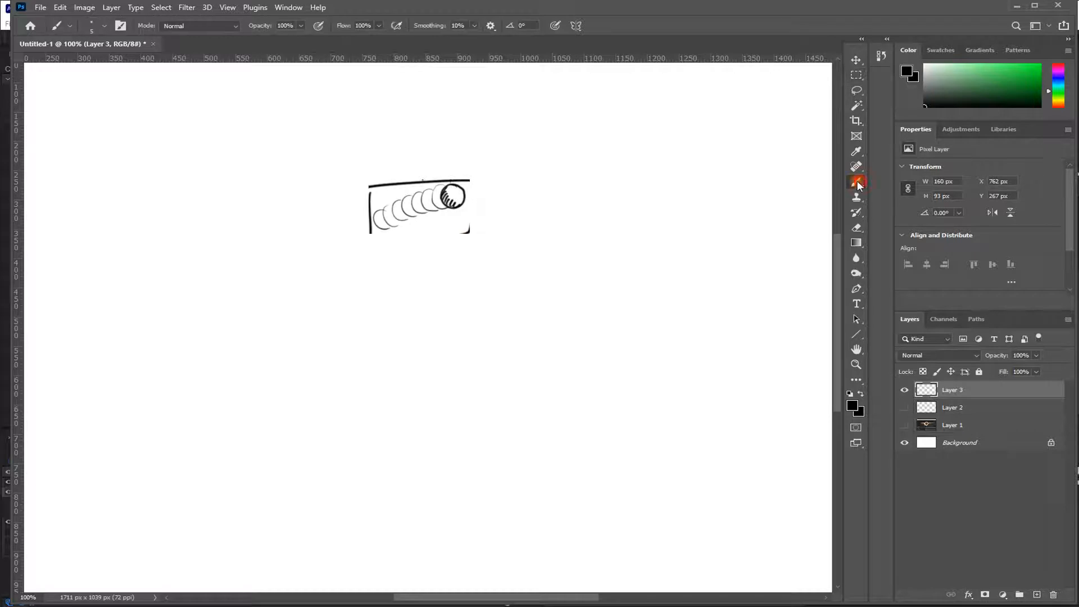
mouse_move(457, 284)
mouse_down()
mouse_move(468, 304)
mouse_move(458, 284)
mouse_up()
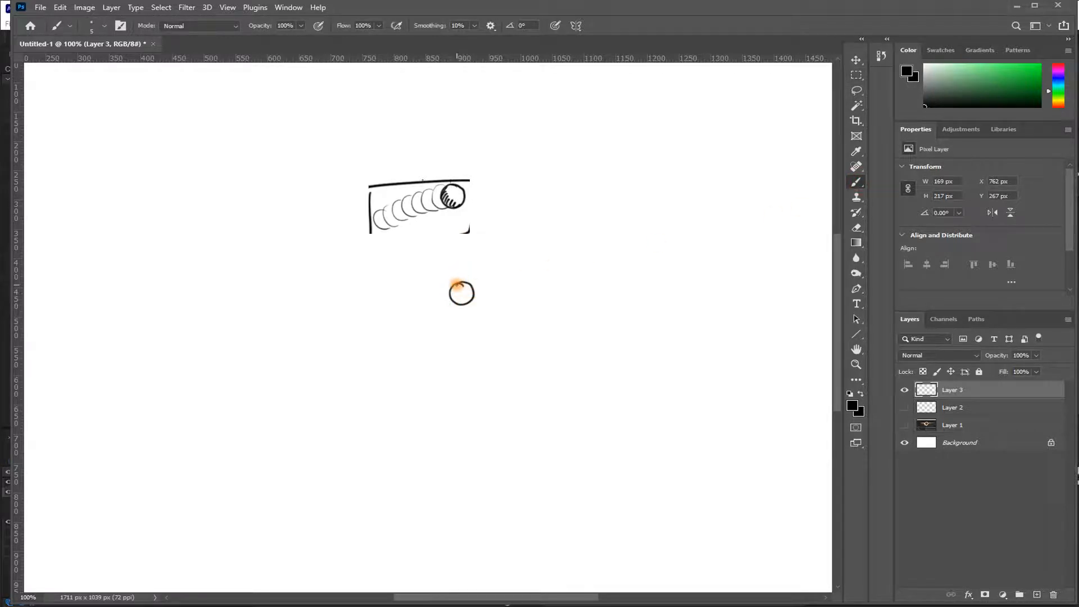
mouse_move(369, 231)
mouse_down()
mouse_move(378, 313)
mouse_move(387, 298)
mouse_up()
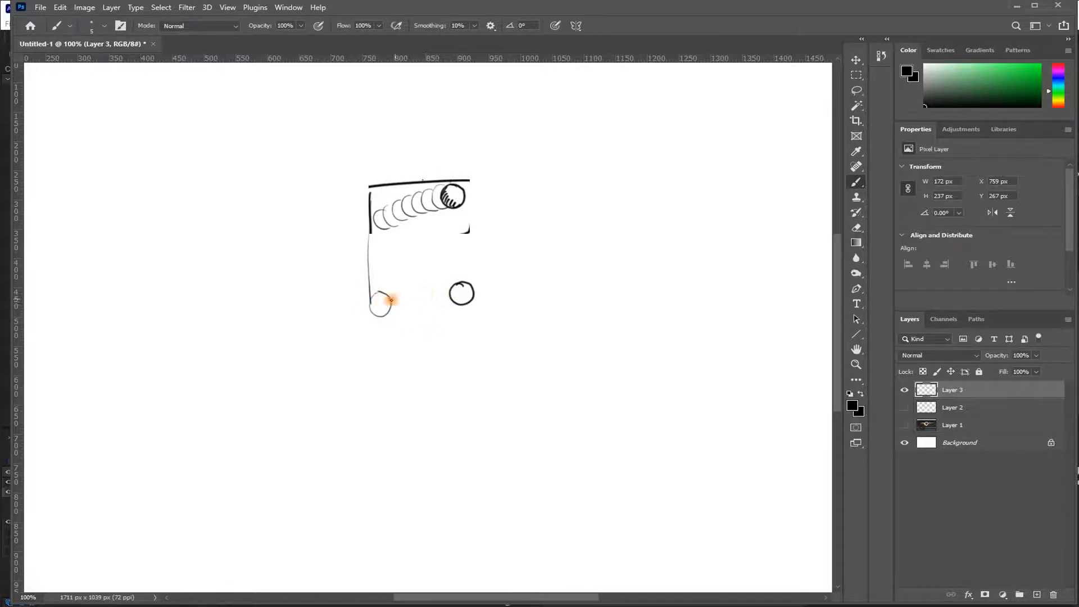
mouse_move(424, 289)
mouse_down()
mouse_move(414, 306)
mouse_move(422, 287)
mouse_up()
drag(537, 289, 558, 299)
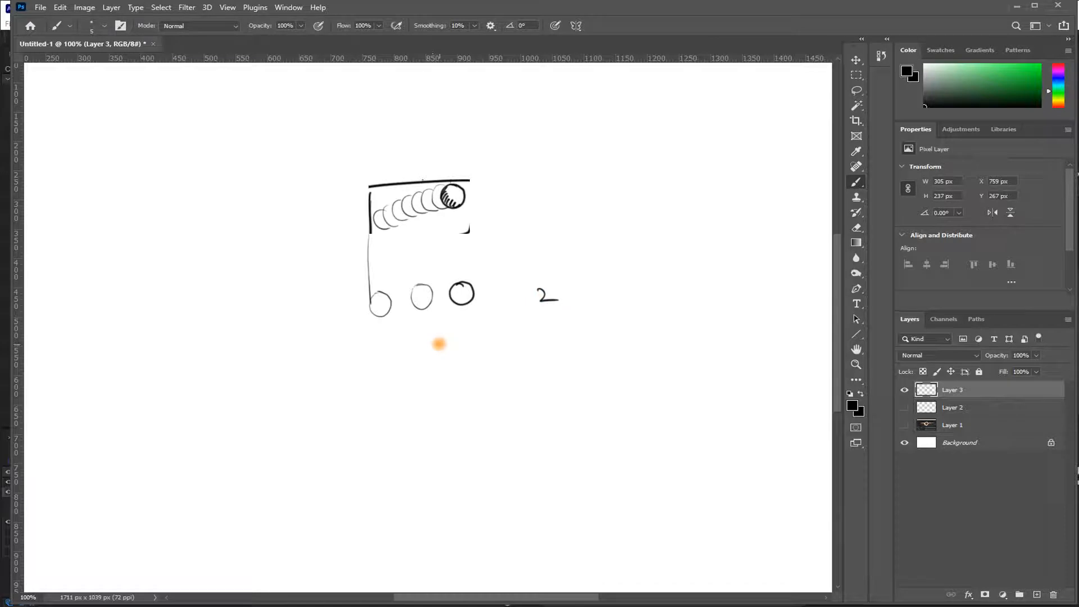
mouse_move(469, 356)
mouse_down()
mouse_move(474, 371)
mouse_move(466, 355)
mouse_up()
mouse_move(387, 362)
mouse_down()
mouse_move(422, 357)
mouse_move(435, 359)
mouse_move(409, 376)
mouse_move(402, 362)
mouse_move(443, 353)
mouse_up()
drag(419, 355, 427, 374)
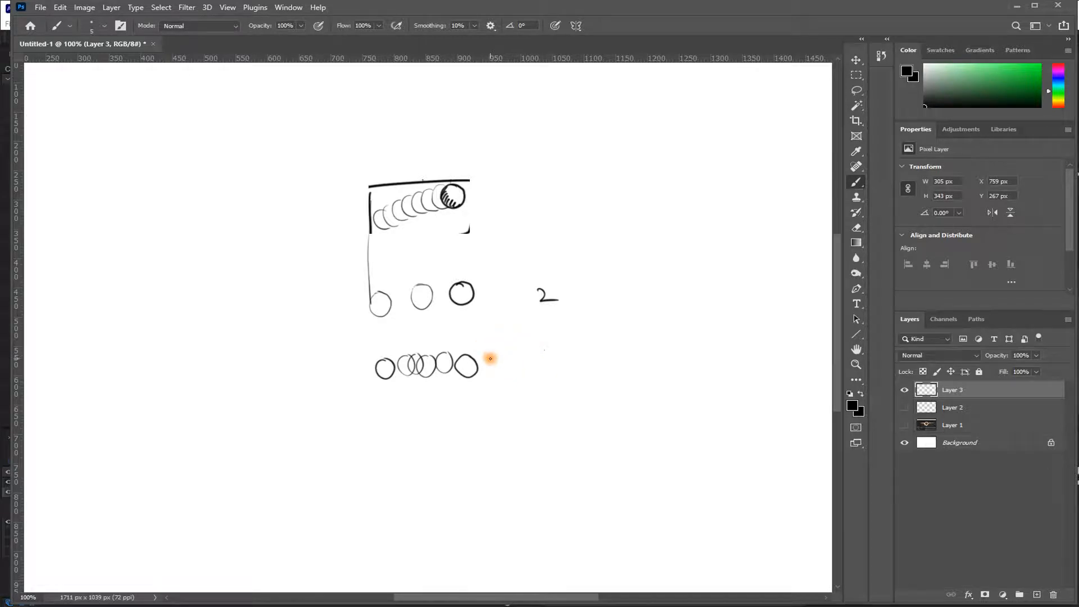
key(l)
mouse_move(494, 352)
mouse_down()
mouse_move(511, 353)
mouse_move(517, 374)
mouse_up()
key(ctrl+d)
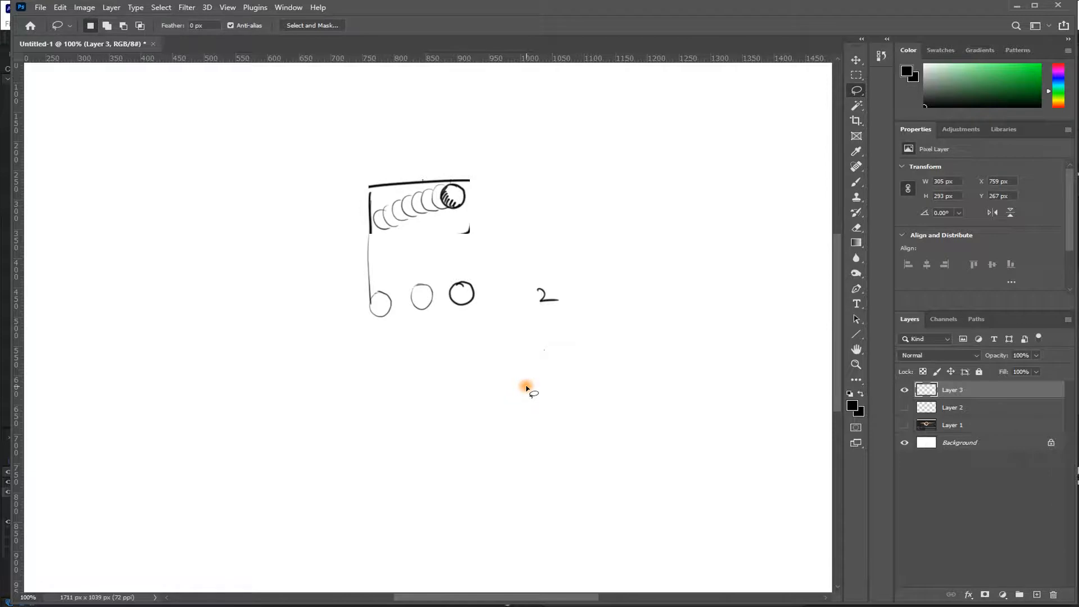
- Brush a vertical guide line down from the boxed trail's ball, add a circle at its end, and hatch both circles on the line
key(b)
click(464, 232)
shift+click(467, 367)
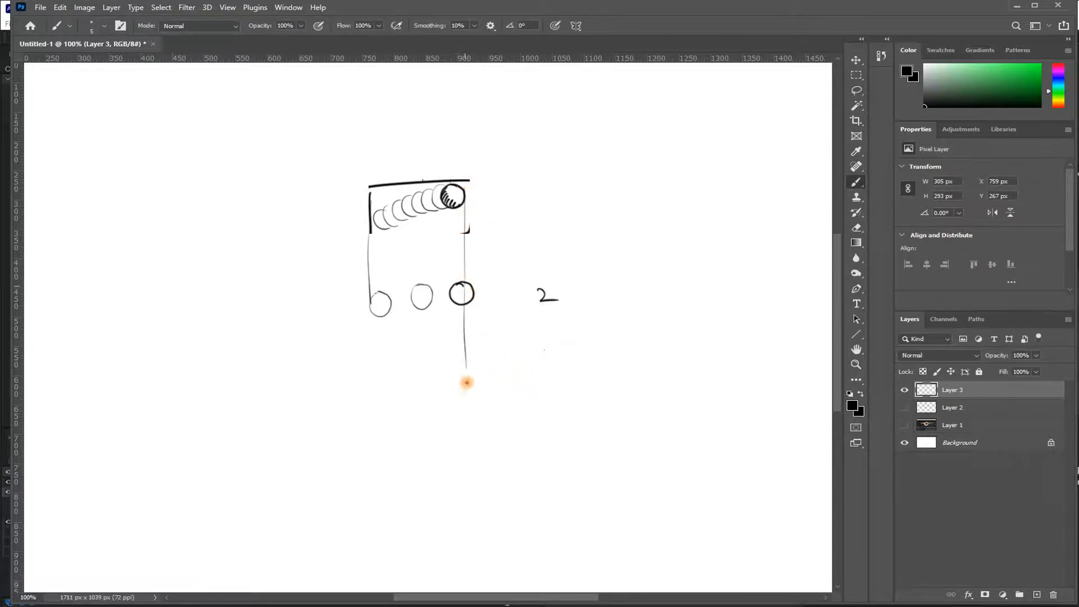
drag(469, 386, 472, 384)
drag(456, 287, 457, 301)
drag(459, 385, 466, 398)
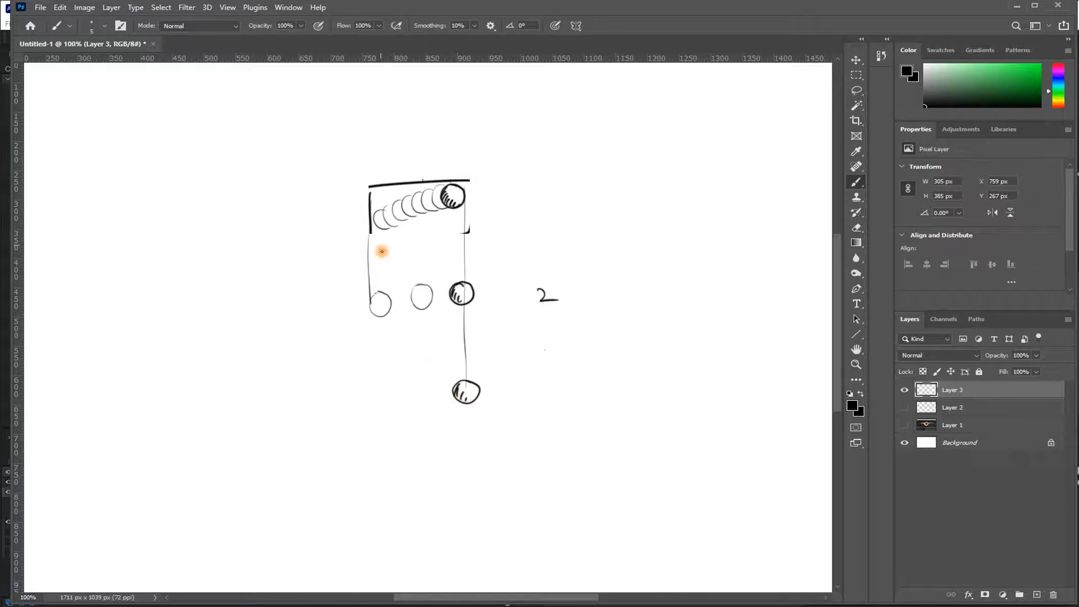
- Brush a row of four trailing circles labelled 4, and below it a denser row of overlapping circles labelled 8
mouse_move(378, 385)
mouse_down()
mouse_move(392, 382)
mouse_move(385, 404)
mouse_move(404, 380)
mouse_move(449, 388)
mouse_up()
drag(549, 448, 545, 466)
drag(463, 444, 482, 448)
mouse_move(385, 439)
mouse_down()
mouse_move(405, 448)
mouse_move(412, 437)
mouse_move(450, 440)
mouse_move(470, 445)
mouse_move(474, 461)
mouse_up()
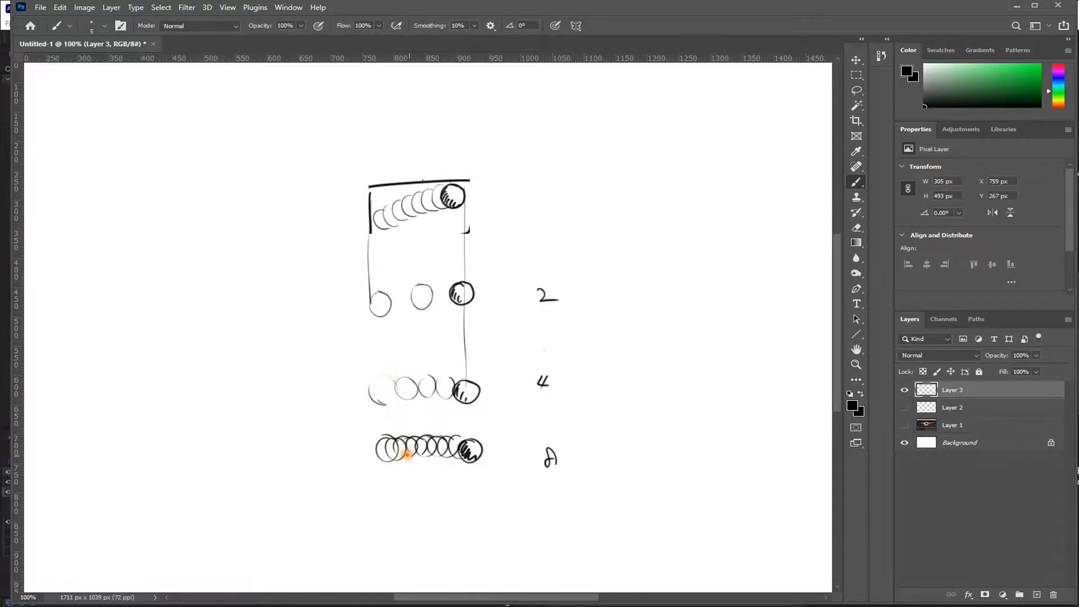
- Sketch a ball with a smooth, continuous curved trail below the row labelled 8, adding light strokes inside the trail
drag(477, 502, 382, 526)
drag(478, 513, 405, 523)
drag(462, 500, 459, 512)
drag(449, 501, 428, 512)
drag(417, 508, 415, 515)
drag(408, 511, 404, 520)
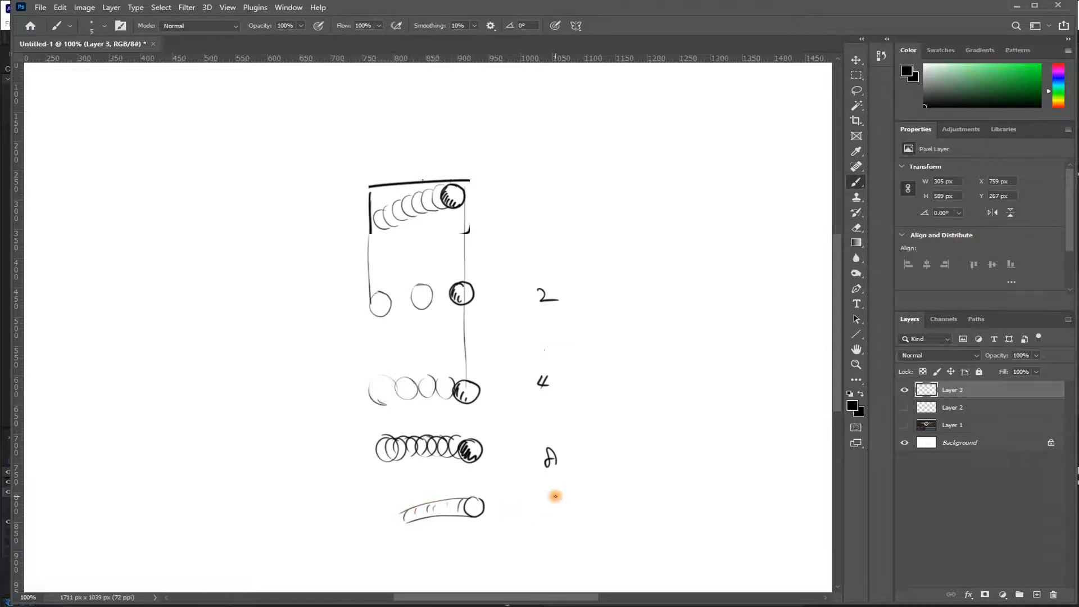
- Switch to After Effects and set the Pixel Motion Blur's Shutter Samples to 25
key(alt+Tab)
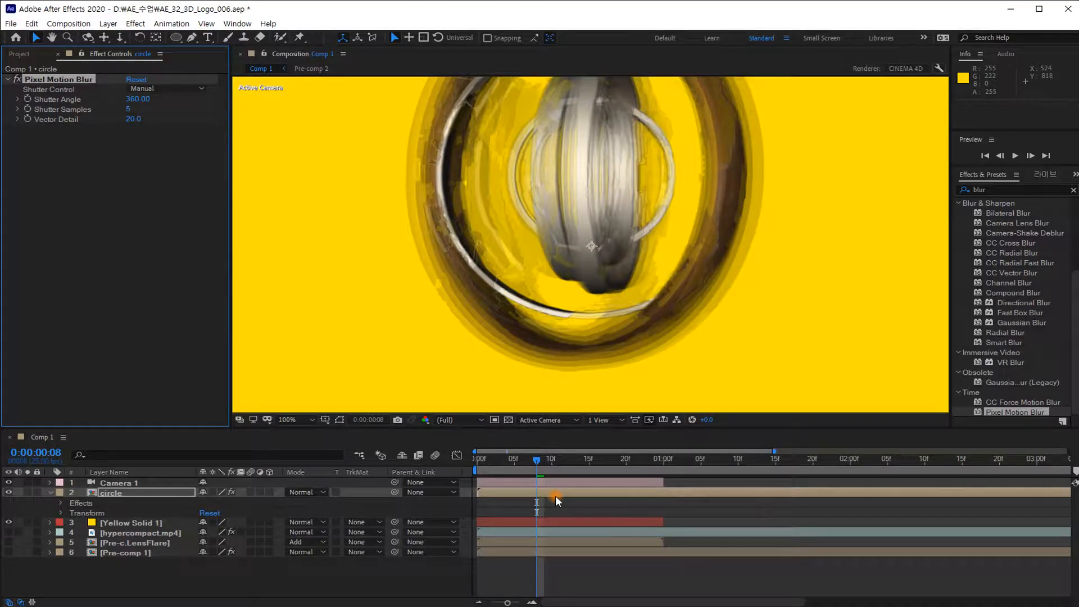
click(130, 110)
click(129, 109)
text(25)
click(118, 305)
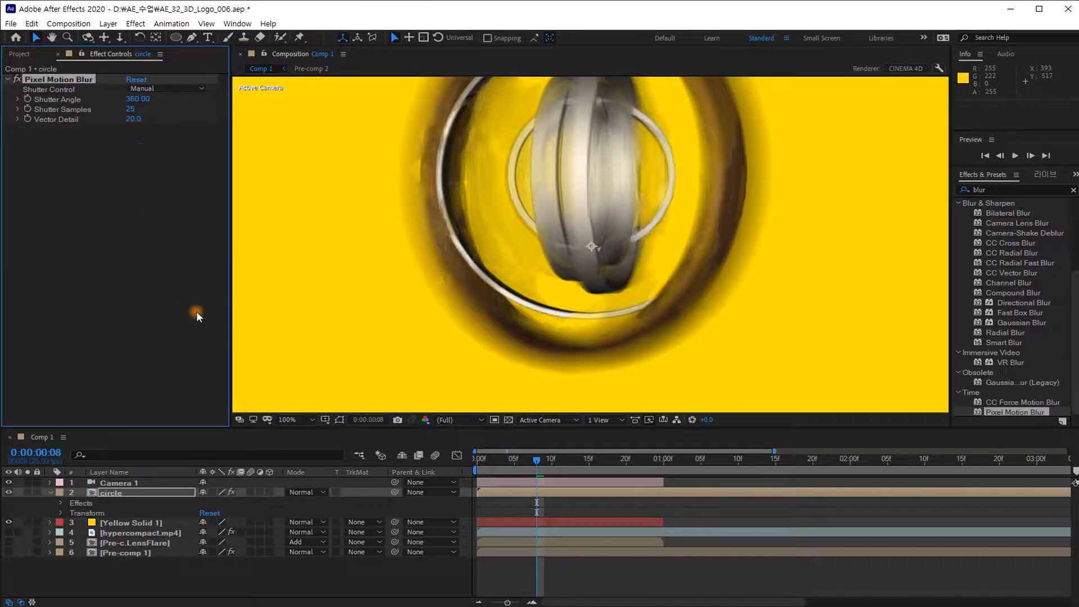
- Switch back to Photoshop and brush a large circle beside the trails, with five small squares along its left edge
key(alt+Tab)
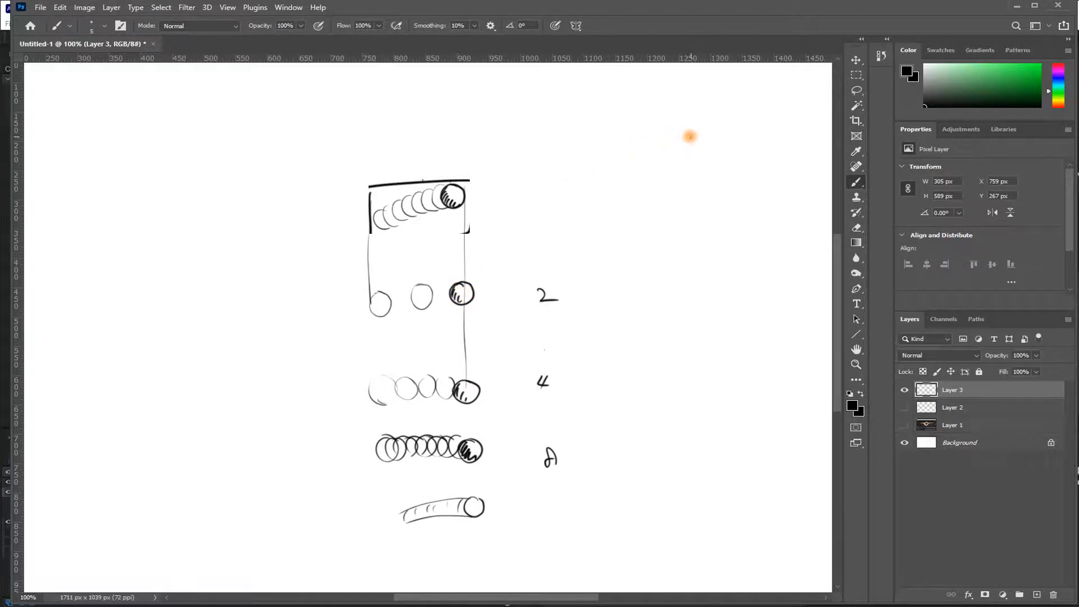
mouse_move(684, 123)
mouse_down()
mouse_move(607, 159)
mouse_move(631, 200)
mouse_move(687, 201)
mouse_move(693, 133)
mouse_up()
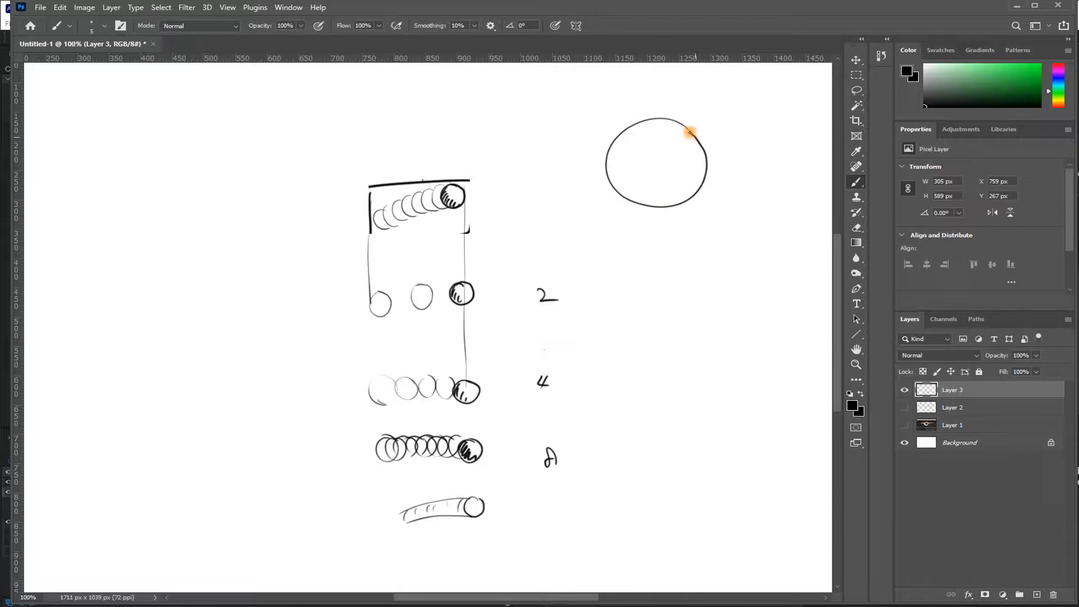
mouse_move(609, 135)
mouse_down()
mouse_move(619, 137)
mouse_move(599, 150)
mouse_move(609, 150)
mouse_move(598, 167)
mouse_move(612, 174)
mouse_move(609, 190)
mouse_up()
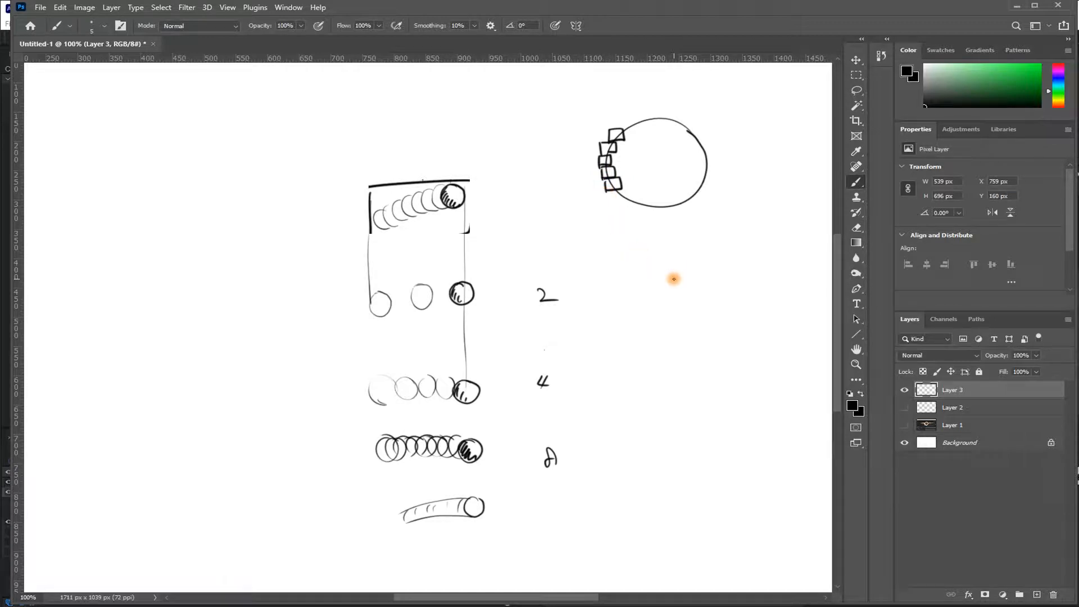
- Below the large circle, brush a short arc with arrows leading to a chain of tiny squares and a chain of three larger squares
drag(629, 225, 611, 267)
drag(698, 248, 687, 262)
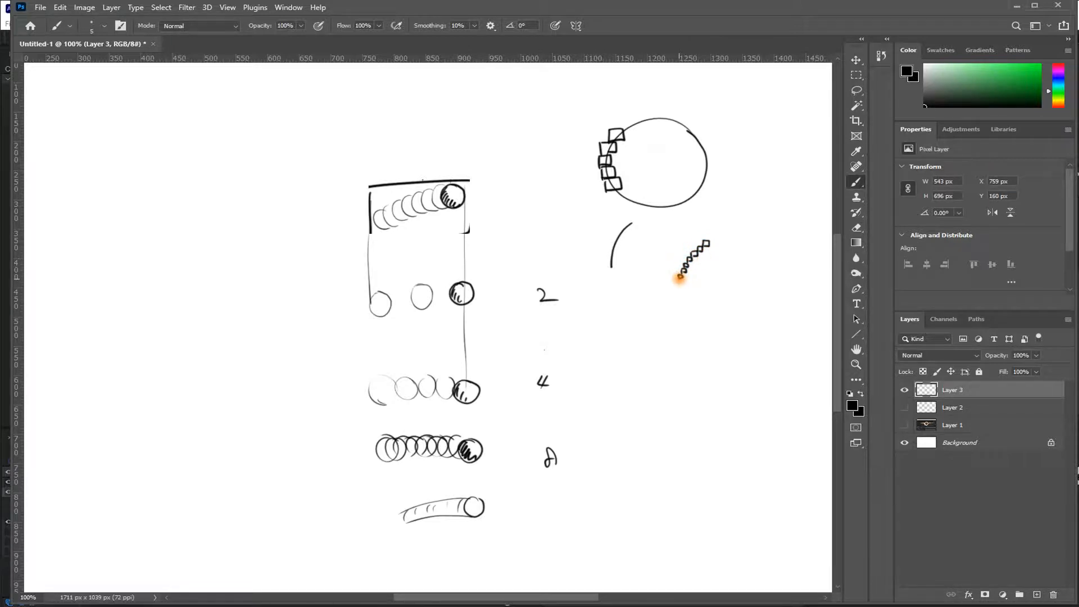
mouse_move(632, 246)
mouse_down()
mouse_move(646, 272)
mouse_move(666, 270)
mouse_up()
mouse_move(629, 247)
mouse_down()
mouse_move(656, 318)
mouse_move(670, 325)
mouse_move(713, 308)
mouse_move(690, 326)
mouse_move(687, 316)
mouse_move(689, 336)
mouse_up()
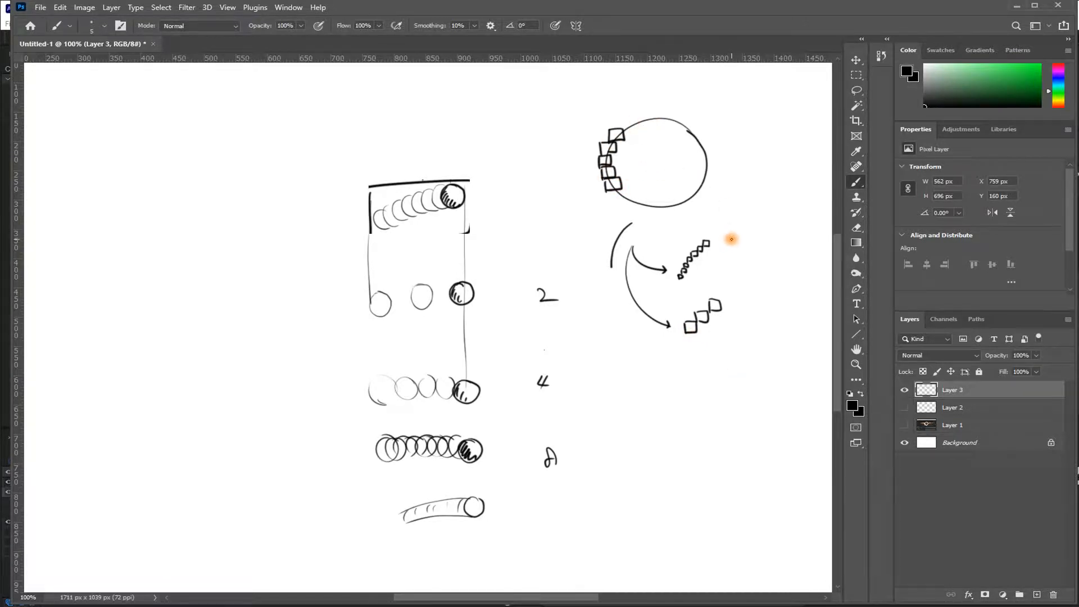
mouse_move(747, 251)
mouse_down()
mouse_move(585, 267)
mouse_move(722, 229)
mouse_up()
drag(606, 372, 650, 395)
drag(655, 378, 655, 396)
mouse_move(646, 388)
mouse_down()
mouse_move(750, 396)
mouse_move(776, 378)
mouse_move(785, 397)
mouse_move(657, 421)
mouse_up()
- Switch back to After Effects and set the Pixel Motion Blur's Vector Detail to 80
key(alt+Tab)
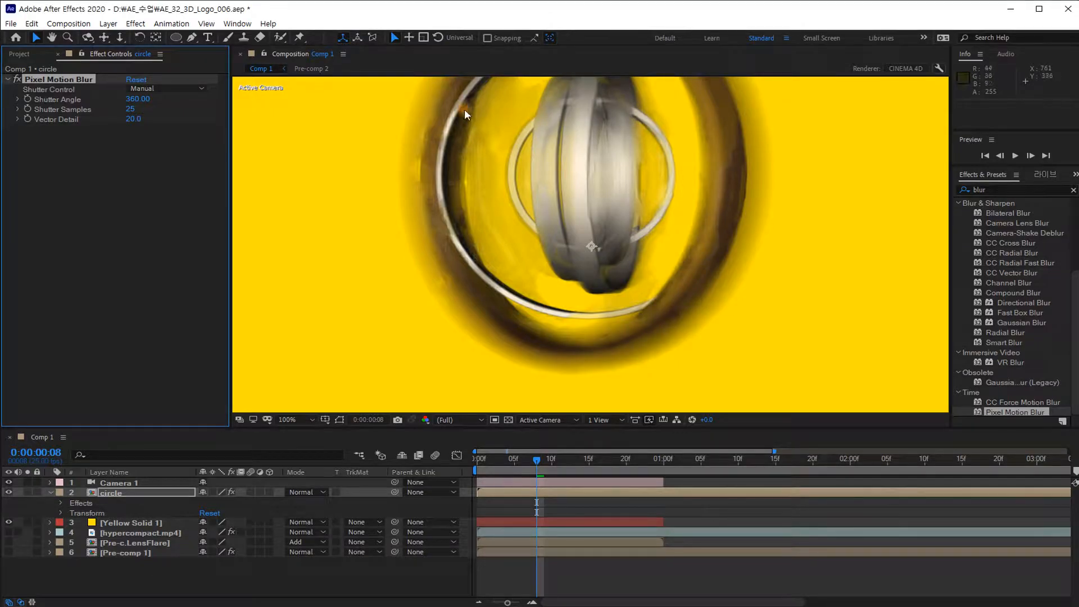
click(134, 119)
text(80)
key(Return)
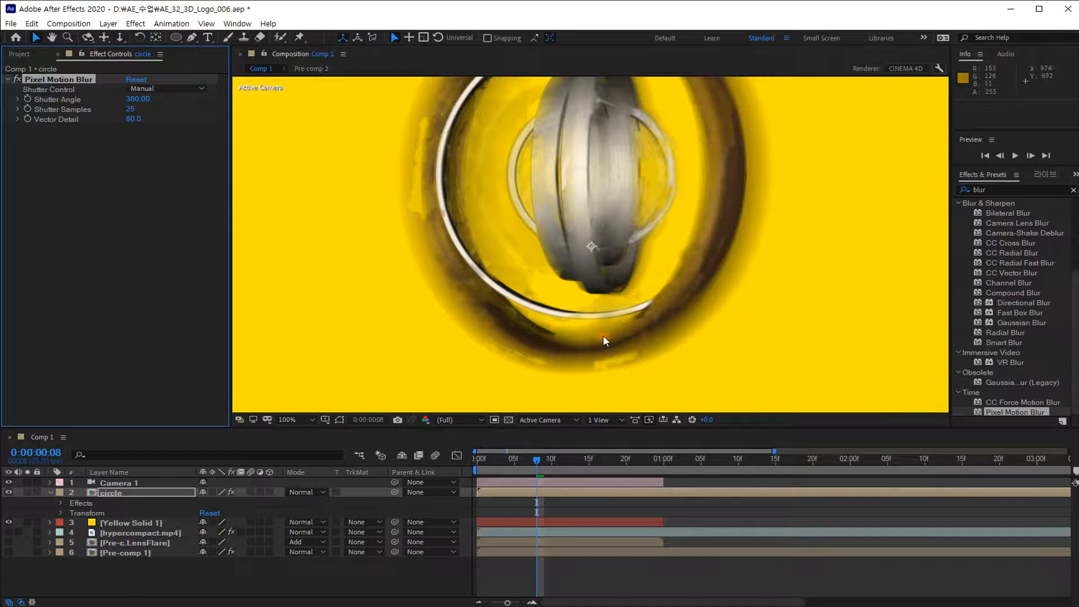
- Expand the Vector Detail range and lower the value to 5
click(18, 119)
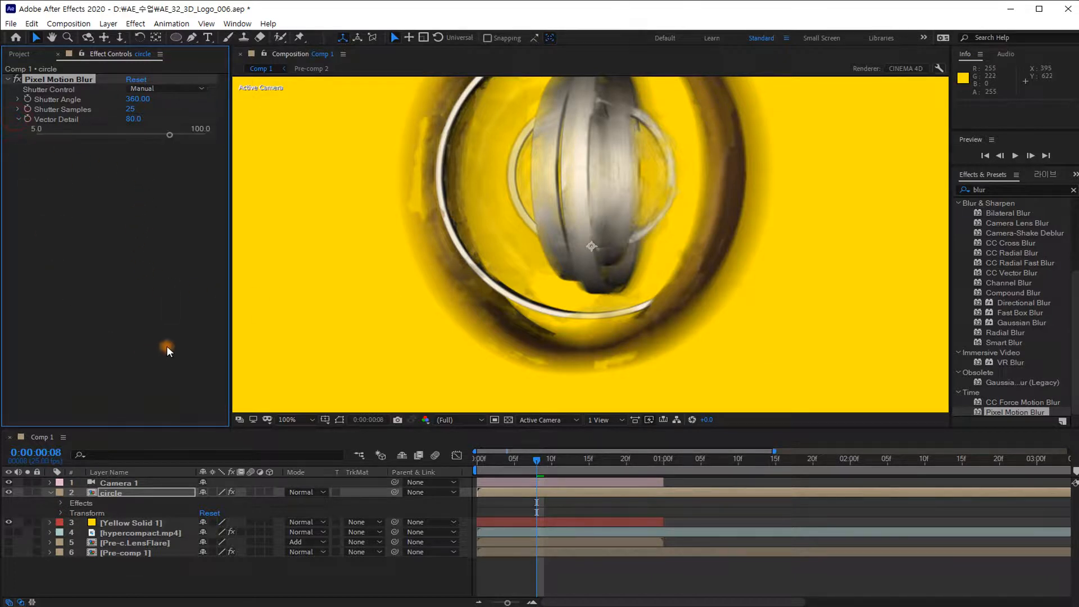
click(134, 119)
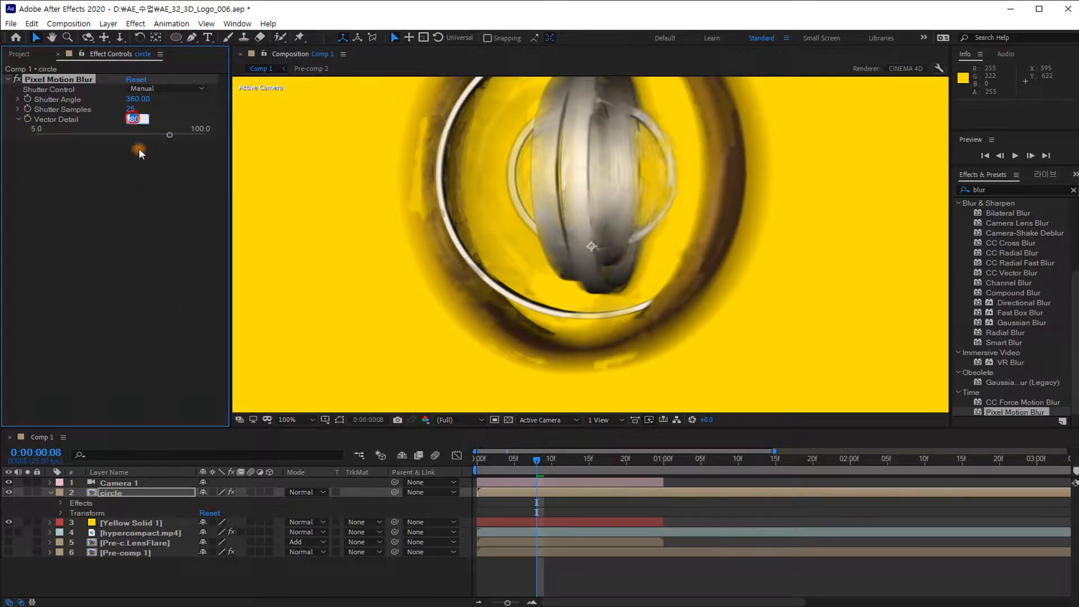
key(Return)
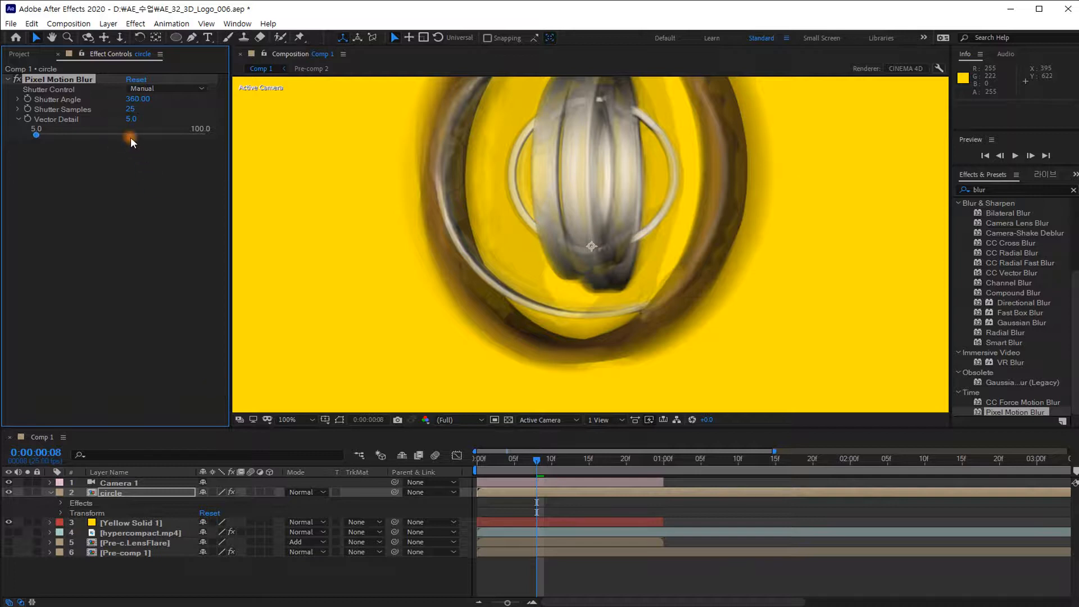
click(135, 192)
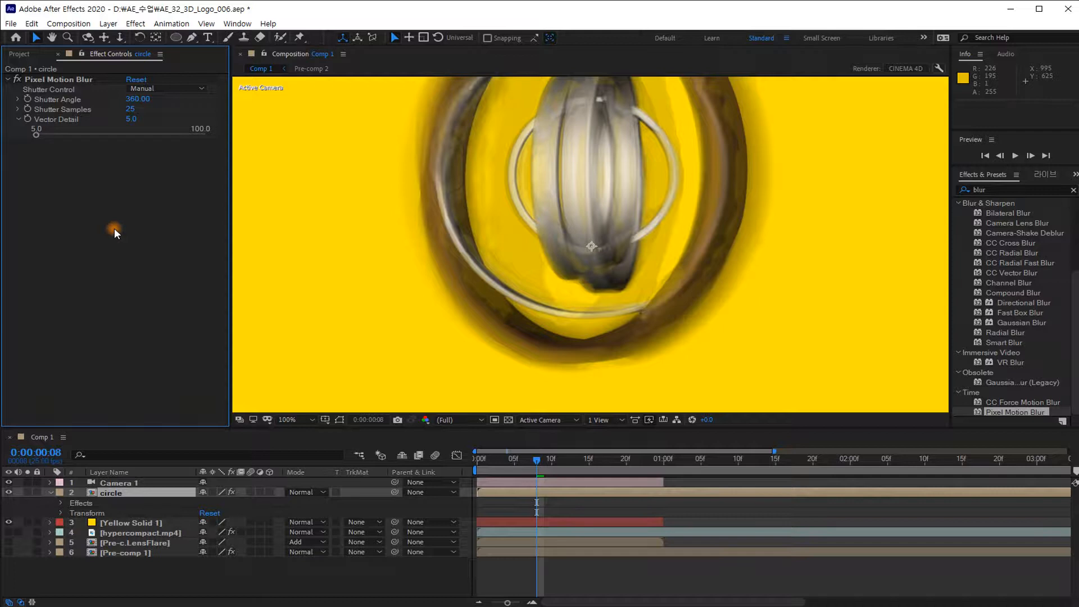
- Try the Vector Detail at 100, and return it to 20
click(131, 119)
text(100)
key(Return)
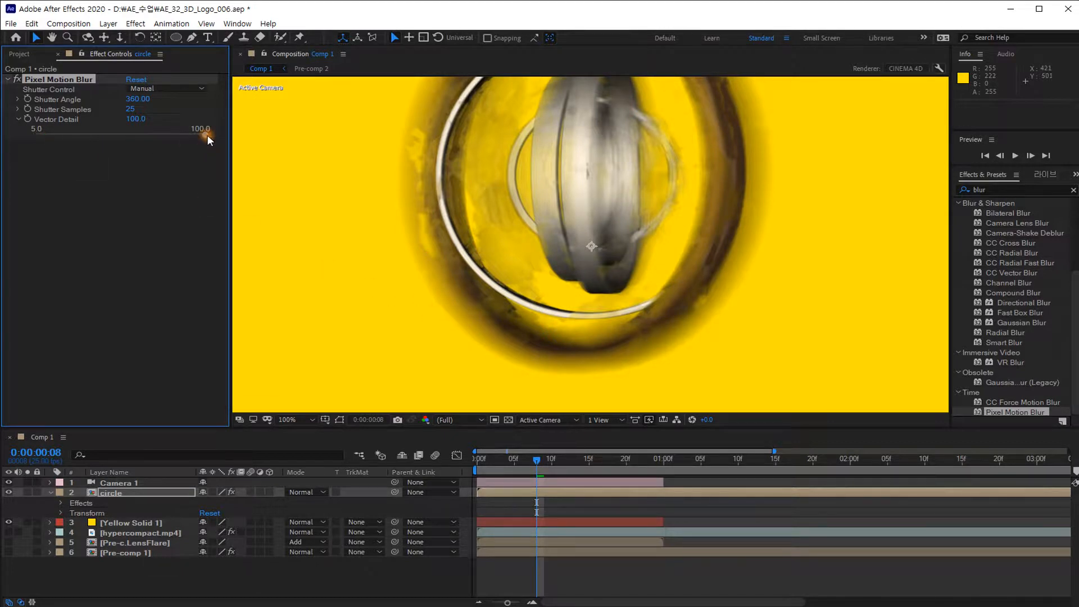
click(136, 119)
text(20)
key(Return)
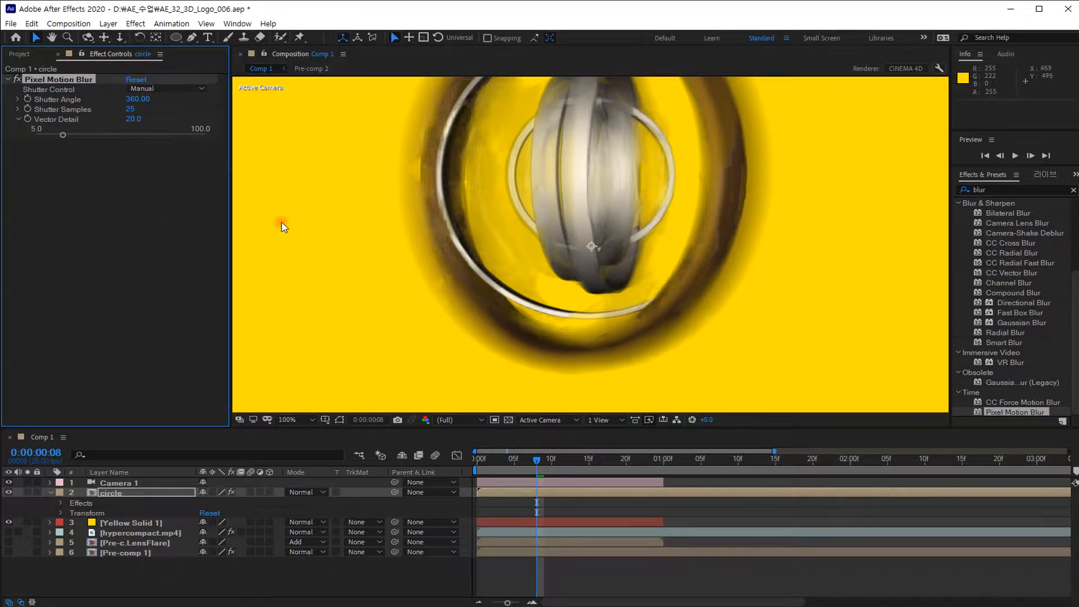
- Lower the Vector Detail from its slider to 5 for comparison, and restore it to 20
drag(63, 136, 45, 133)
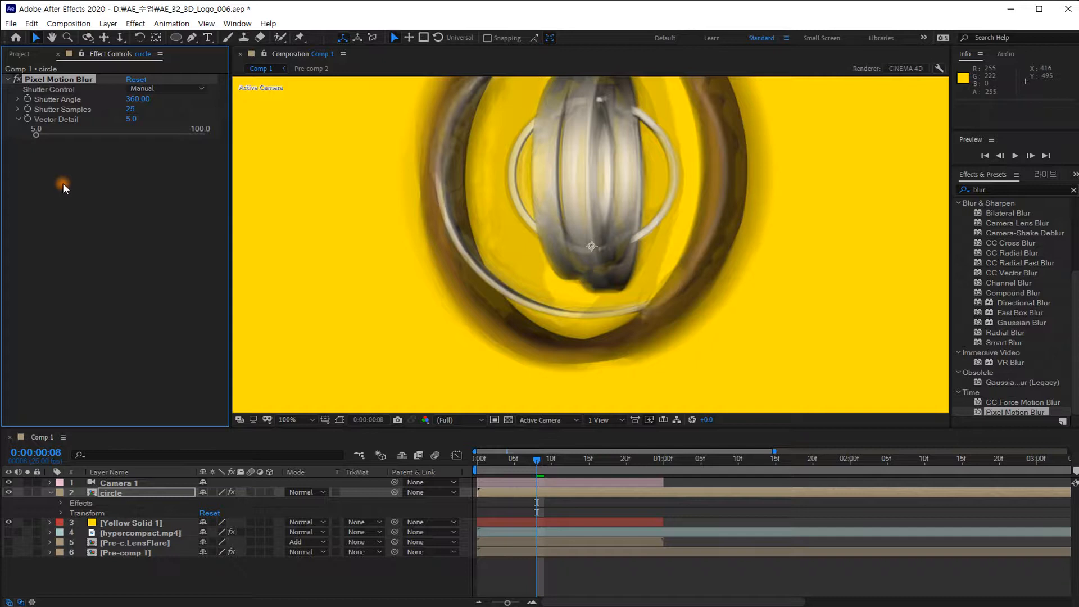
click(131, 119)
text(20)
key(Return)
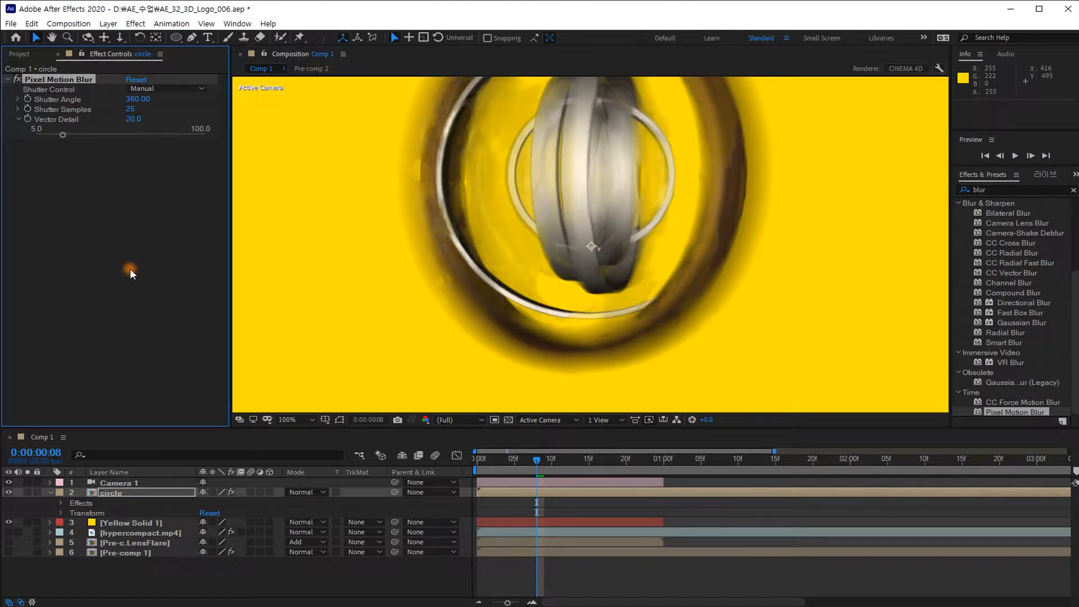
- Compare the ring blur with the Vector Detail at 10 and at 50
click(134, 119)
text(10)
key(Return)
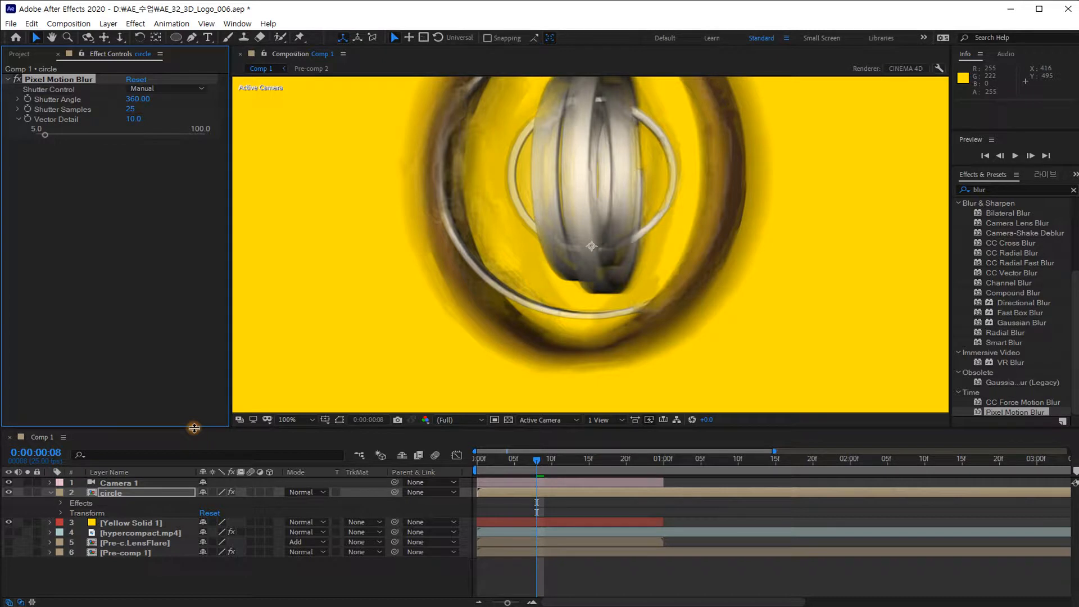
click(134, 118)
text(50)
key(Return)
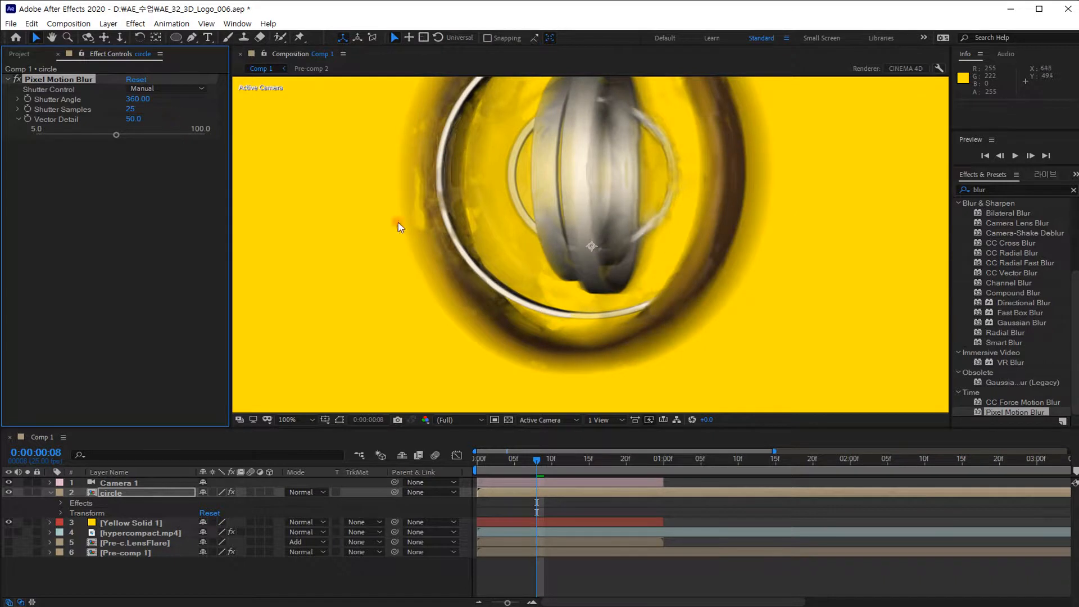
- Set the Pixel Motion Blur's Vector Detail to 15 and its Shutter Samples to 50
click(133, 119)
text(15)
key(Return)
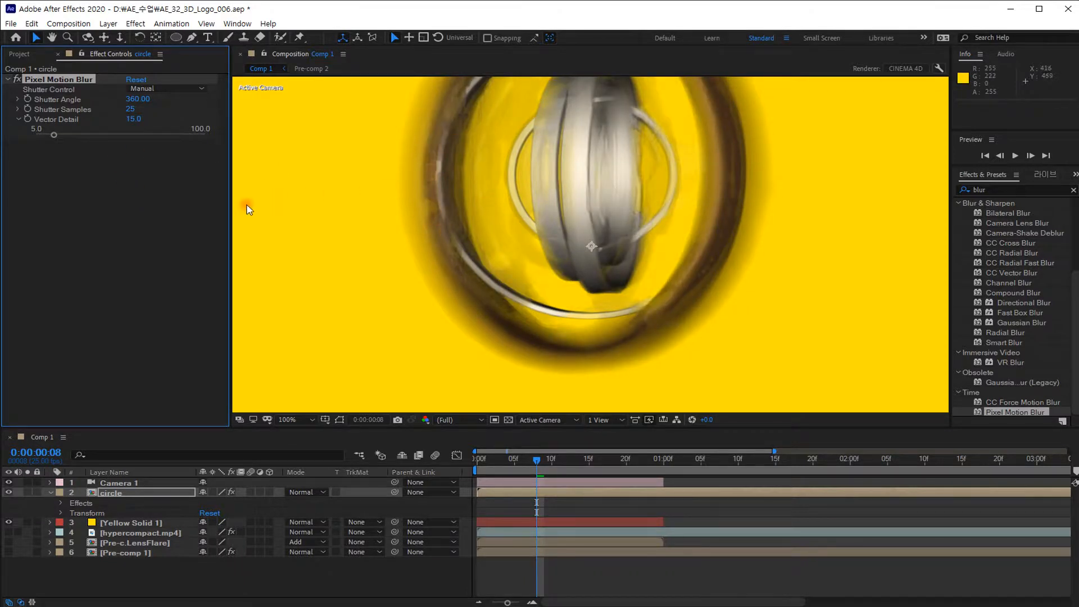
click(131, 109)
text(50)
key(Return)
- Fit the whole composition in the viewer and set the Pixel Motion Blur's Shutter Angle to 270
click(140, 99)
click(312, 420)
click(320, 228)
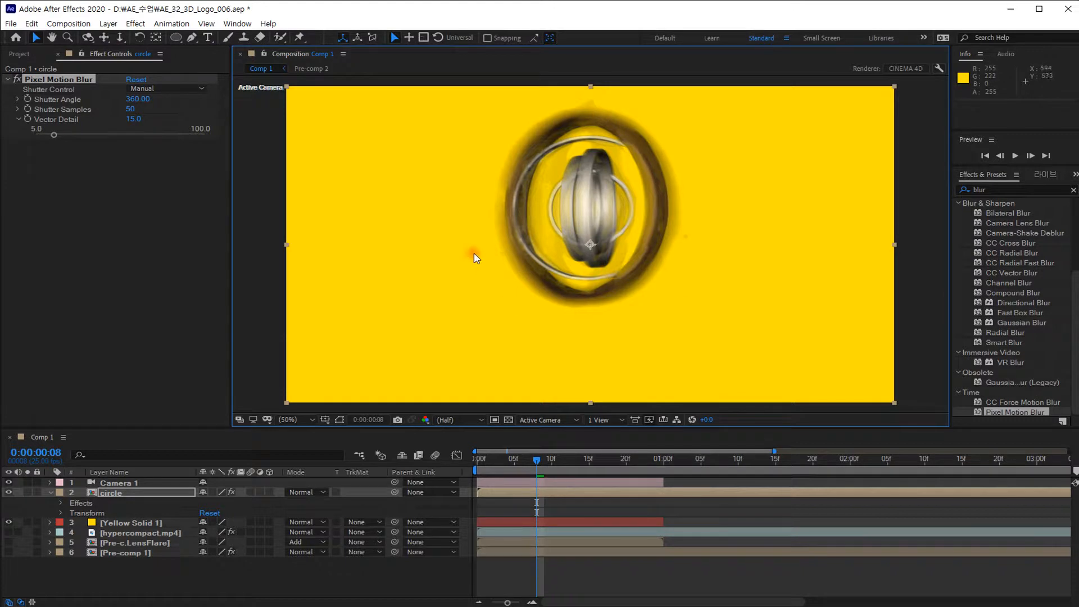
click(141, 100)
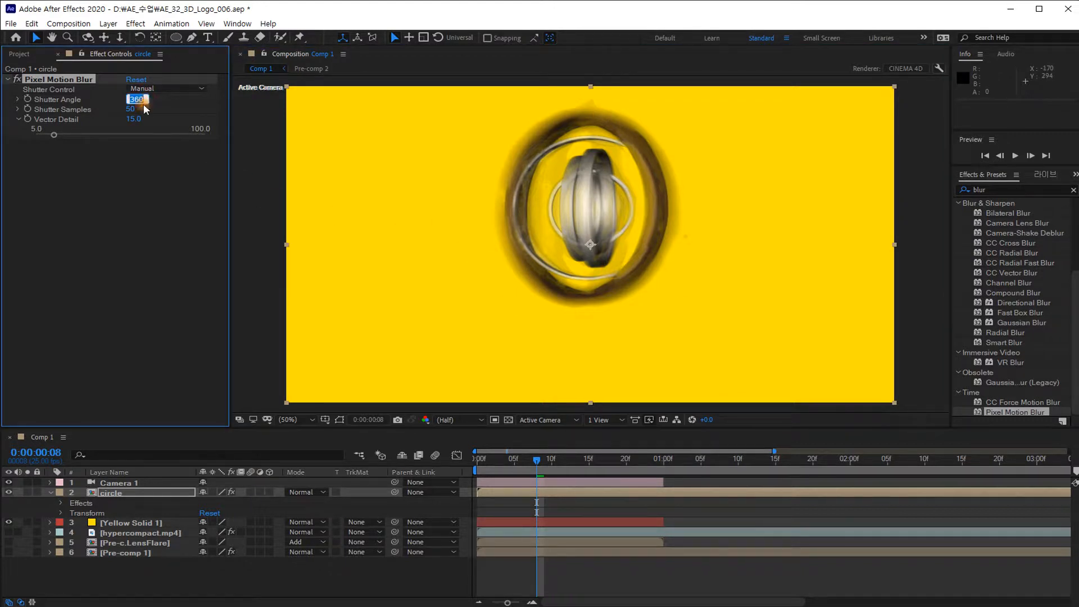
text(270)
key(Return)
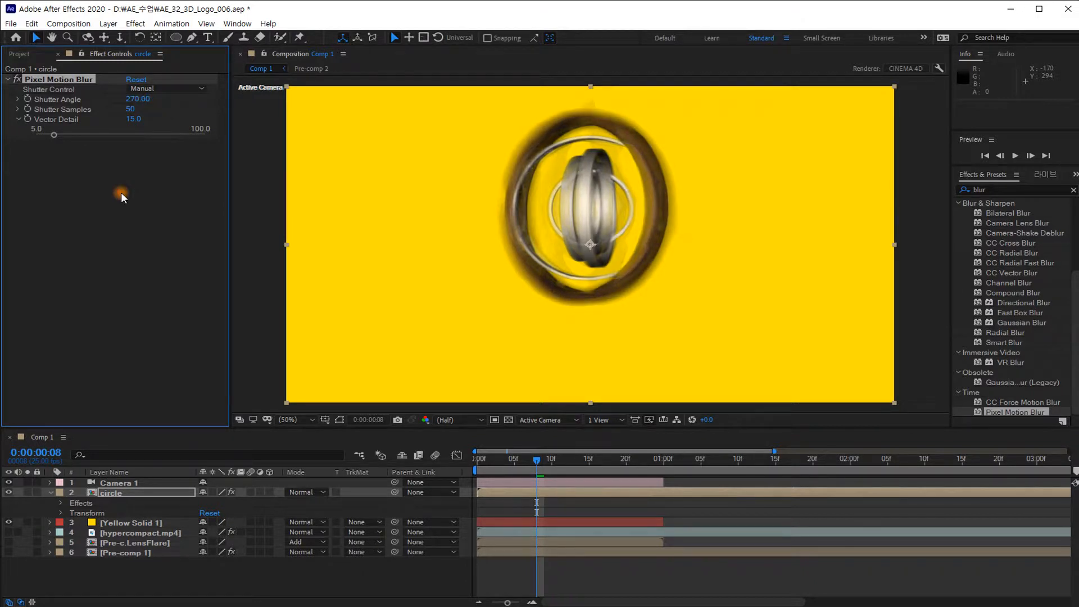
- Set the Pixel Motion Blur's Shutter Angle to 225 and its Shutter Samples to 30
click(139, 100)
text(225)
key(Return)
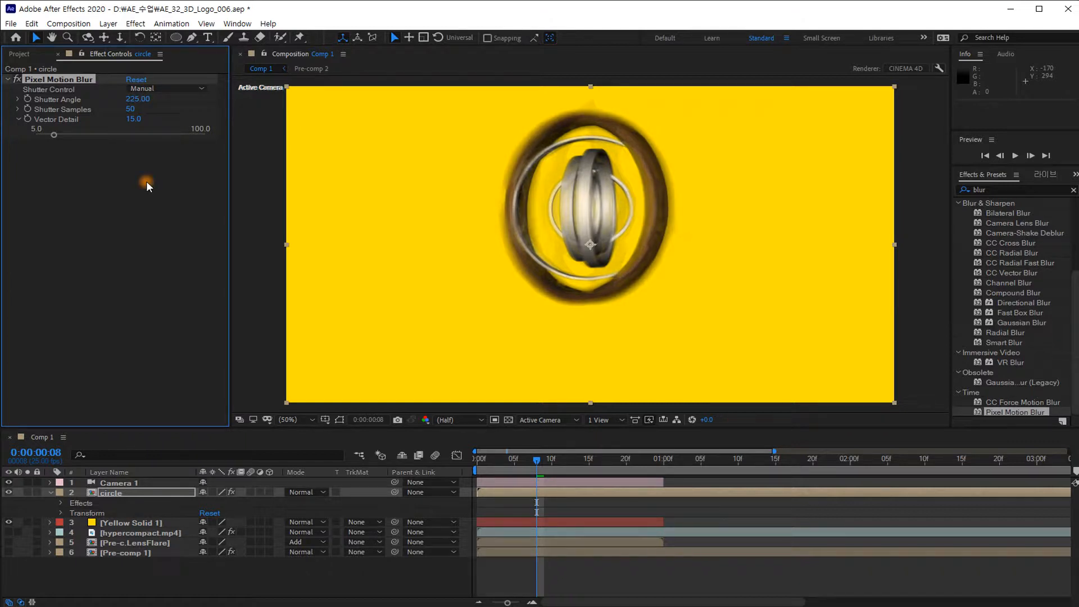
click(131, 110)
text(30)
key(Return)
- Zoom the timeline to the first second and play a preview of the blurred ring animation
drag(774, 451, 572, 459)
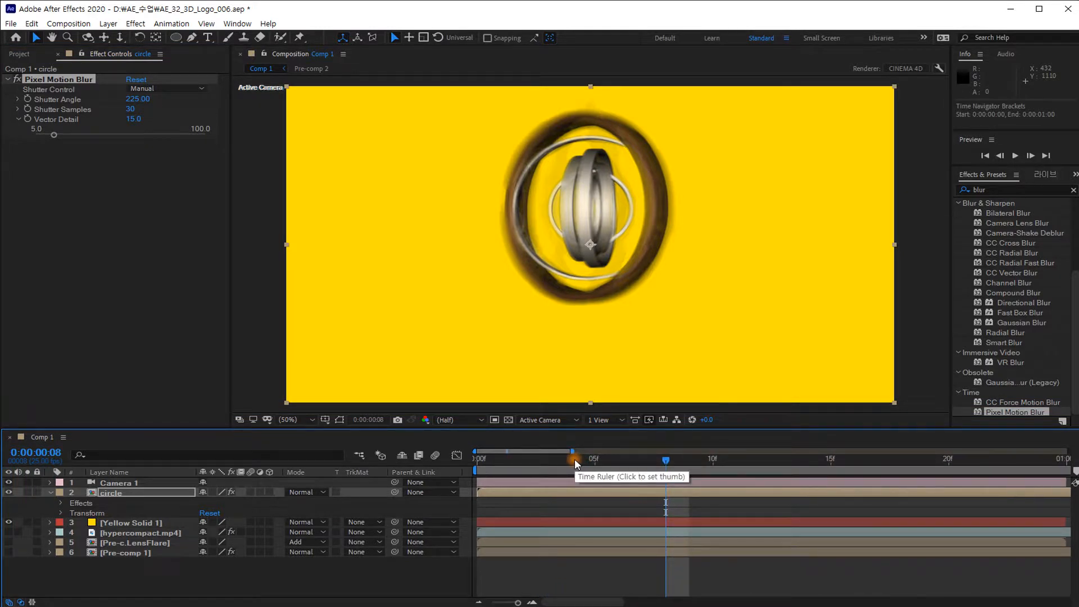
key(space)
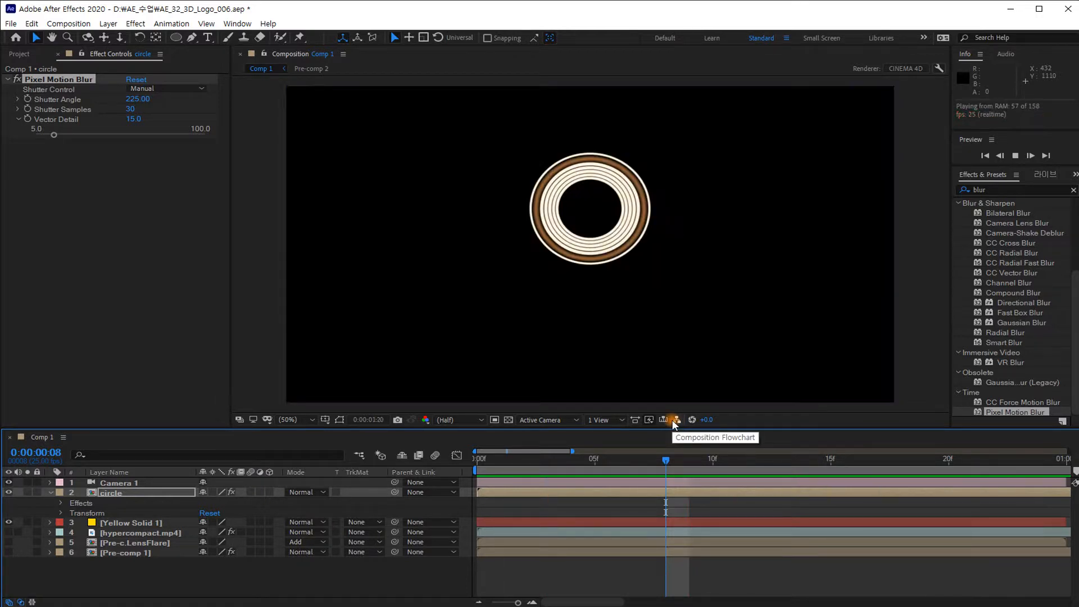
key(space)
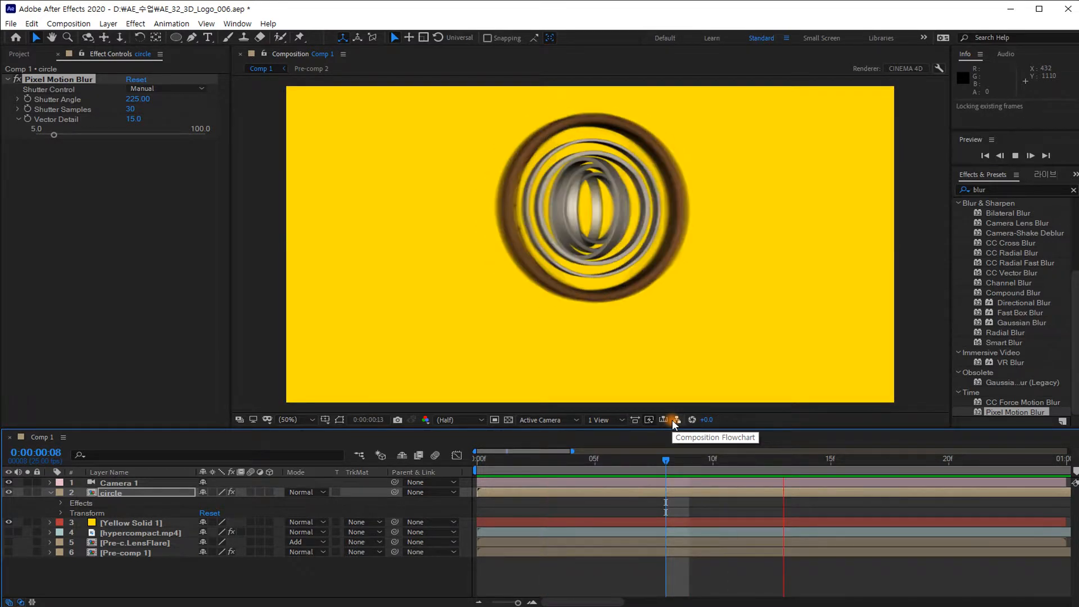
- Move the current time to 0:00:00:07 and collapse the circle layer's properties
mouse_move(631, 459)
mouse_down()
mouse_move(535, 460)
mouse_move(639, 446)
mouse_up()
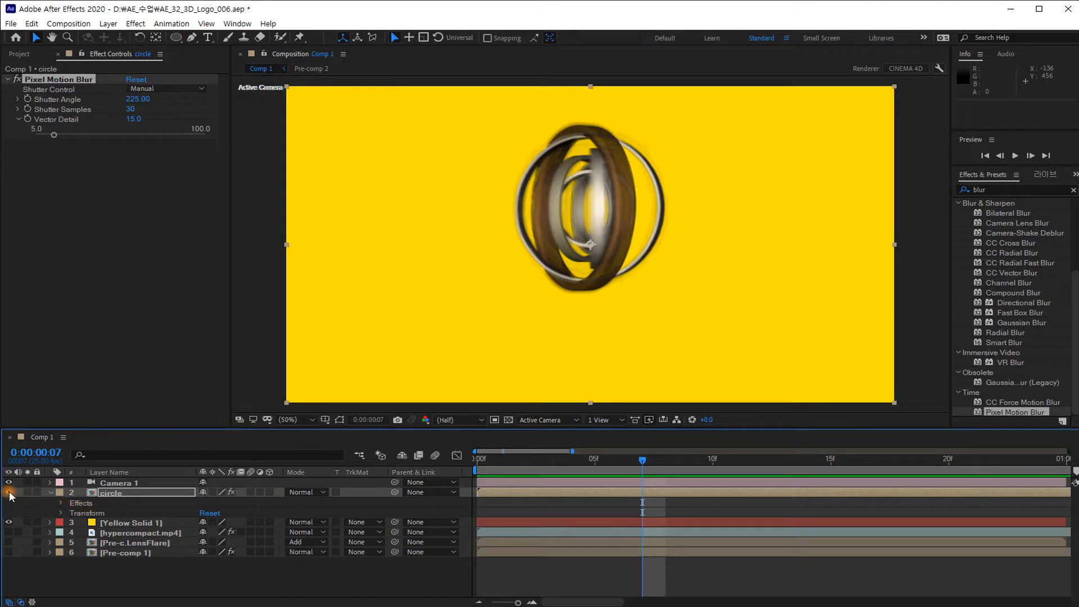
click(50, 492)
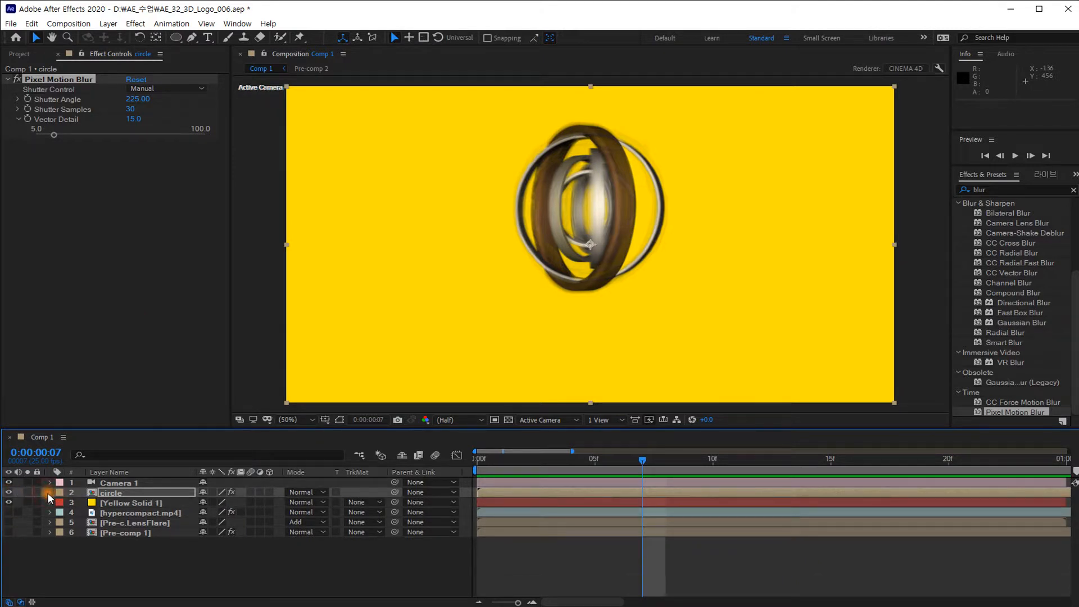
- Delete the Yellow Solid 1 layer and switch visibility from the circle layer to the hypercompact.mp4 reference layer
click(115, 502)
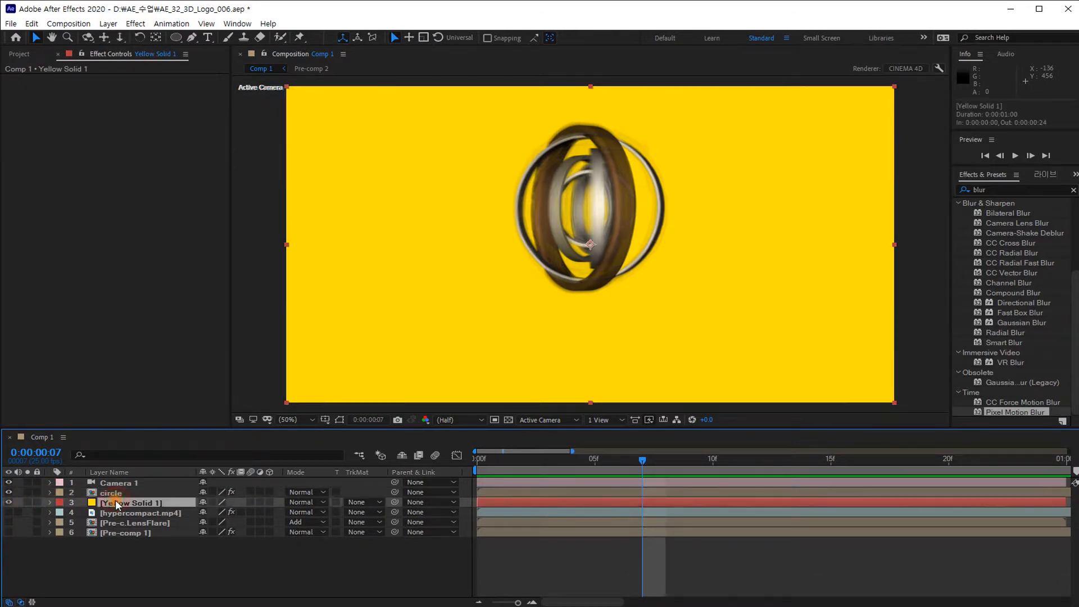
key(Delete)
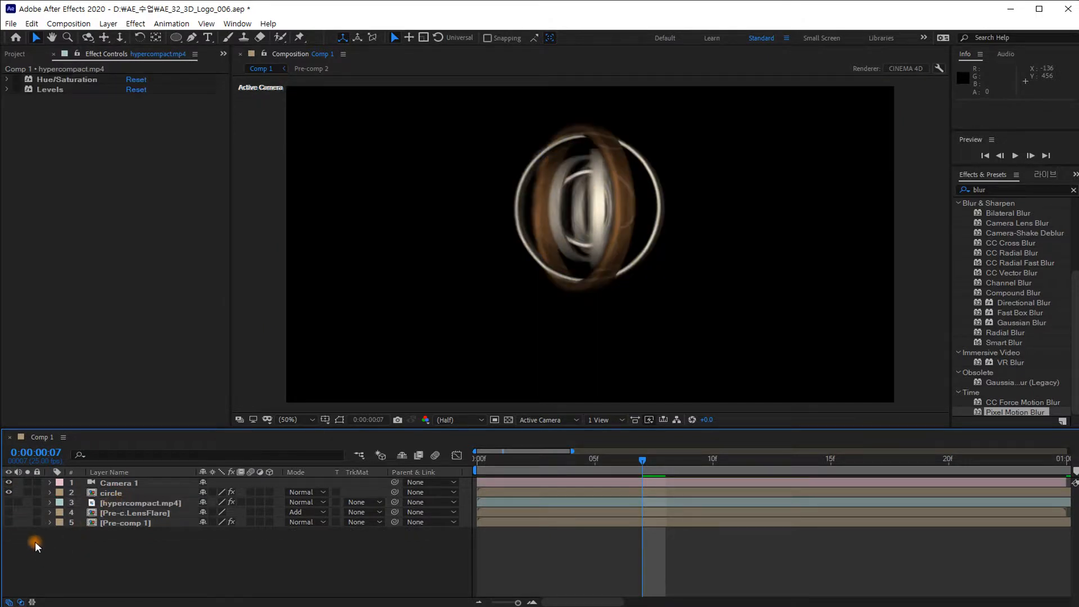
click(9, 492)
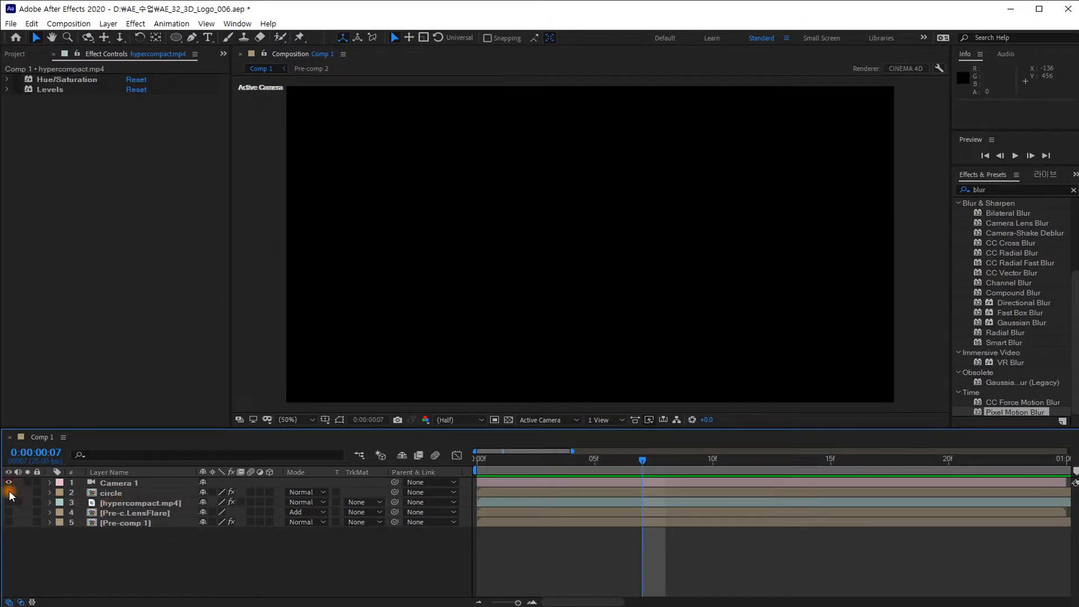
click(109, 503)
click(9, 502)
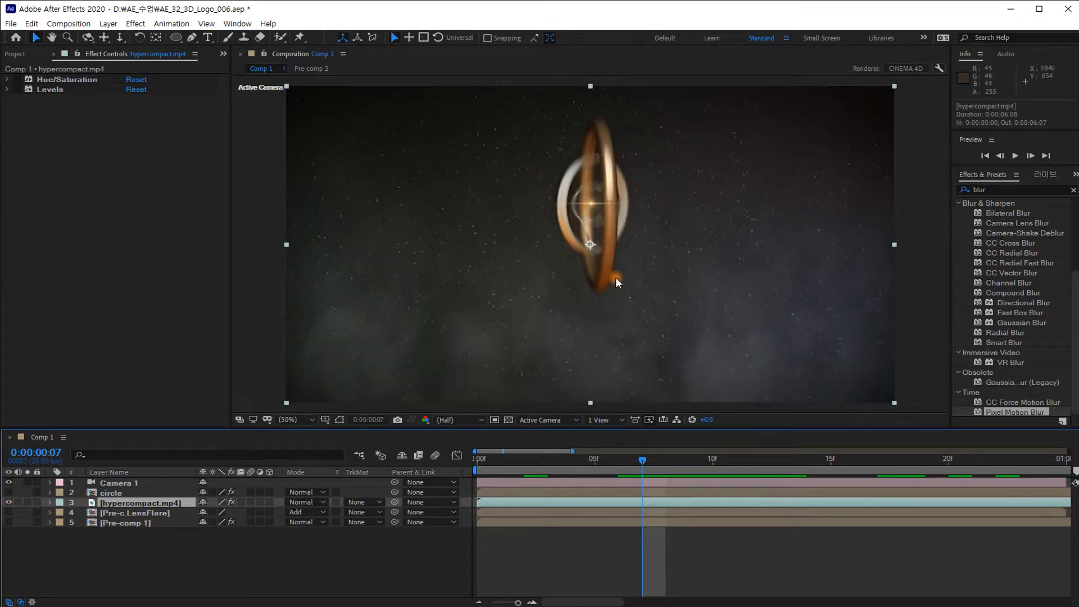
- Scrub the hypercompact.mp4 reference forward to 0:00:01:04, with the timeline zoomed out to the whole composition duration, to examine the wings unfolding
drag(643, 458, 855, 458)
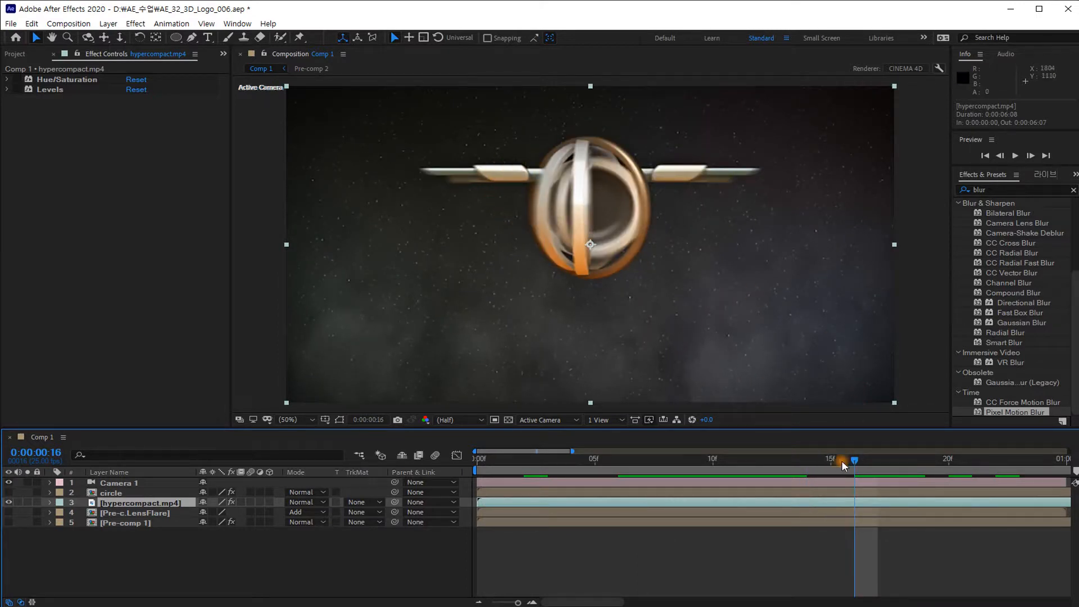
drag(855, 460, 983, 456)
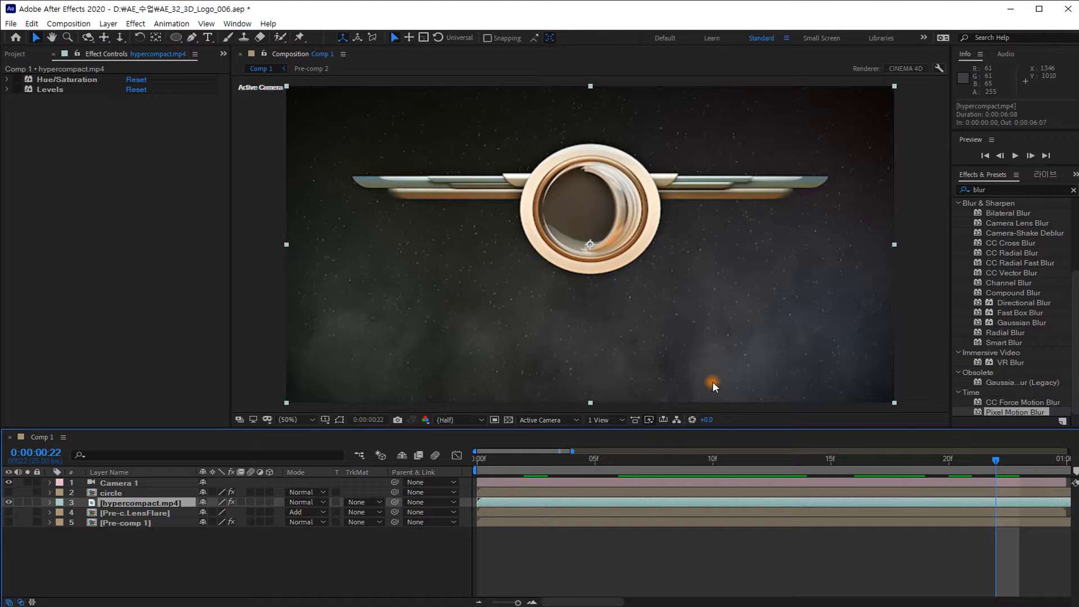
drag(996, 457, 1039, 457)
drag(572, 451, 1068, 452)
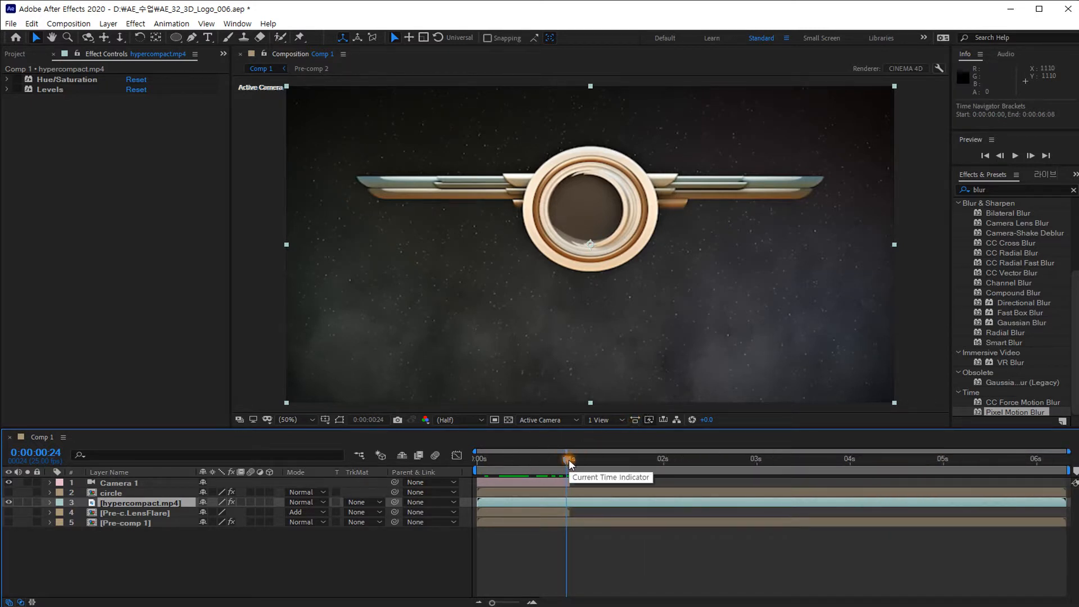
drag(568, 461, 588, 461)
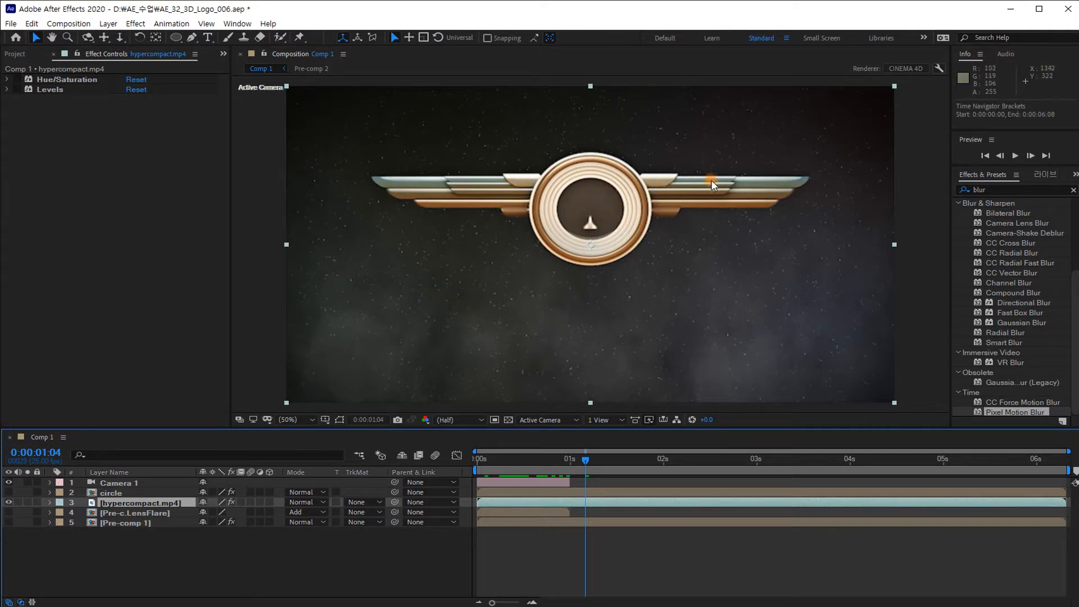
- Examine the reference's ring, wing and rocket animation frame by frame from 0:00:00:12 to 0:00:01:08, and scrub on to 0:00:02:12
drag(599, 450, 521, 463)
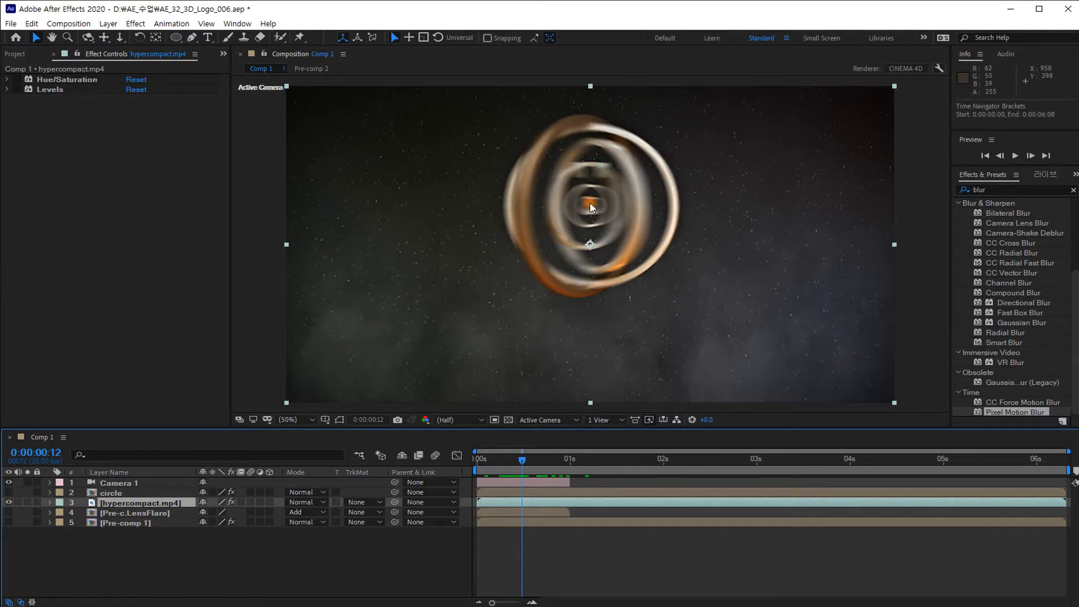
key(Page_Down)
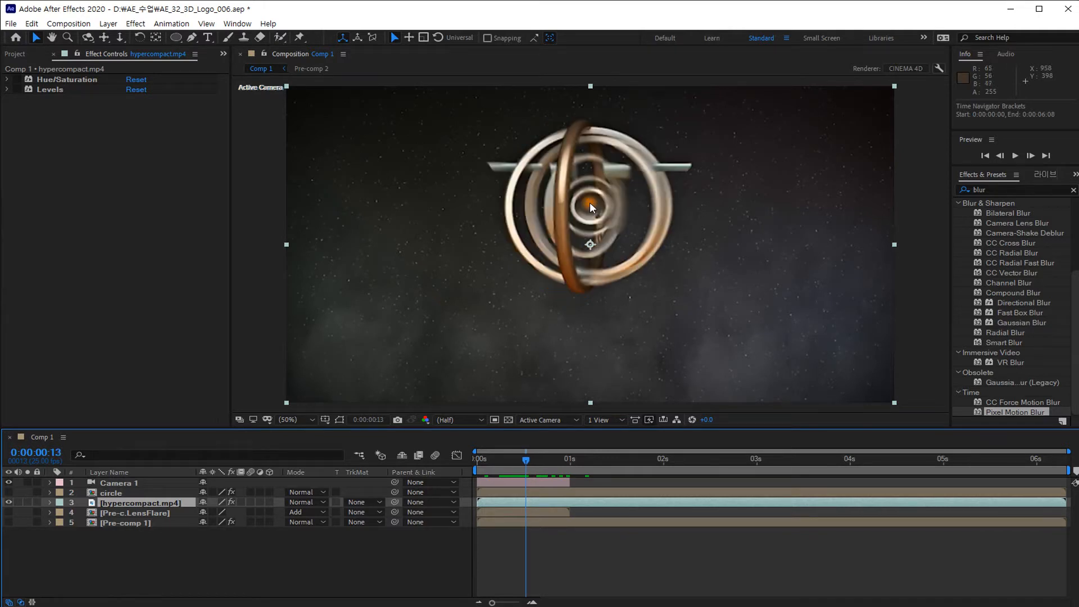
key(Page_Down)
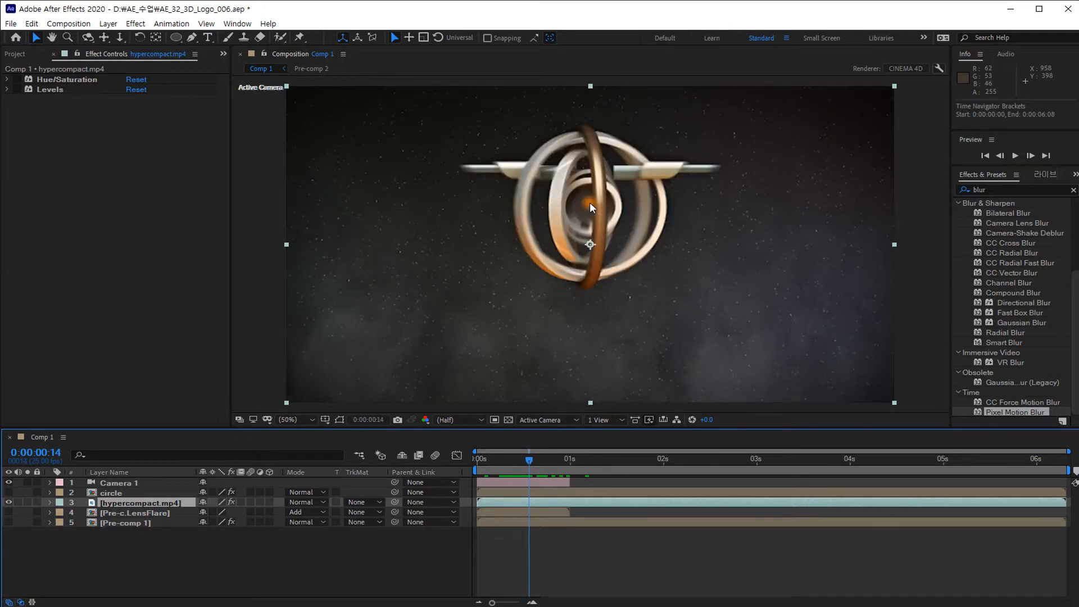
key(Page_Down)
key(Page_Down)
key(Page_Down)
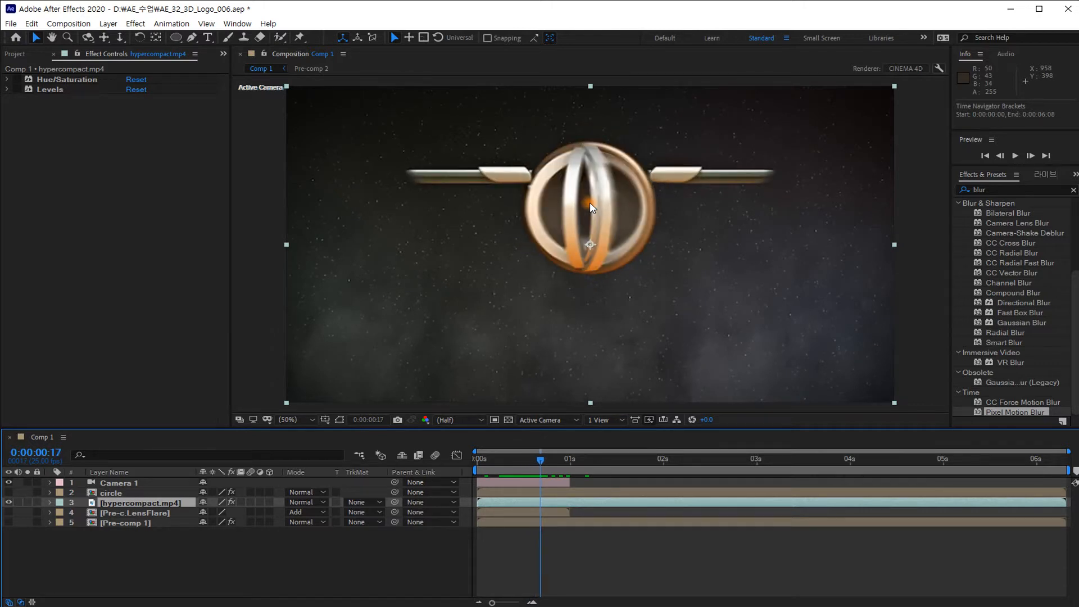
key(Page_Down)
key(Page_Down)
key(Page_Down)
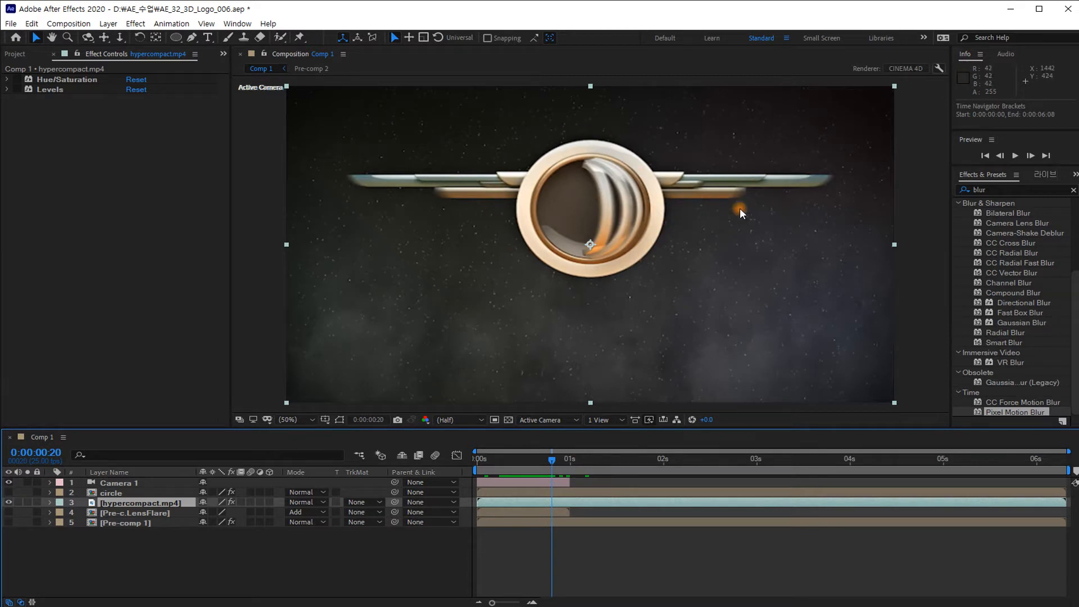
key(Page_Down)
key(Page_Down)
key(Page_Down)
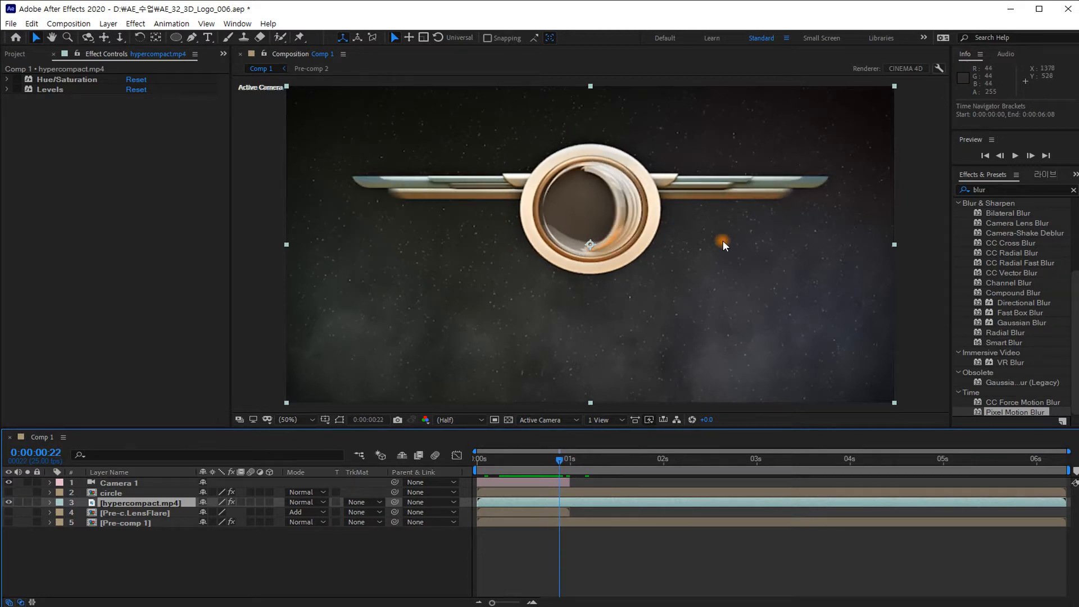
key(Page_Down)
key(Page_Down)
key(Page_Down)
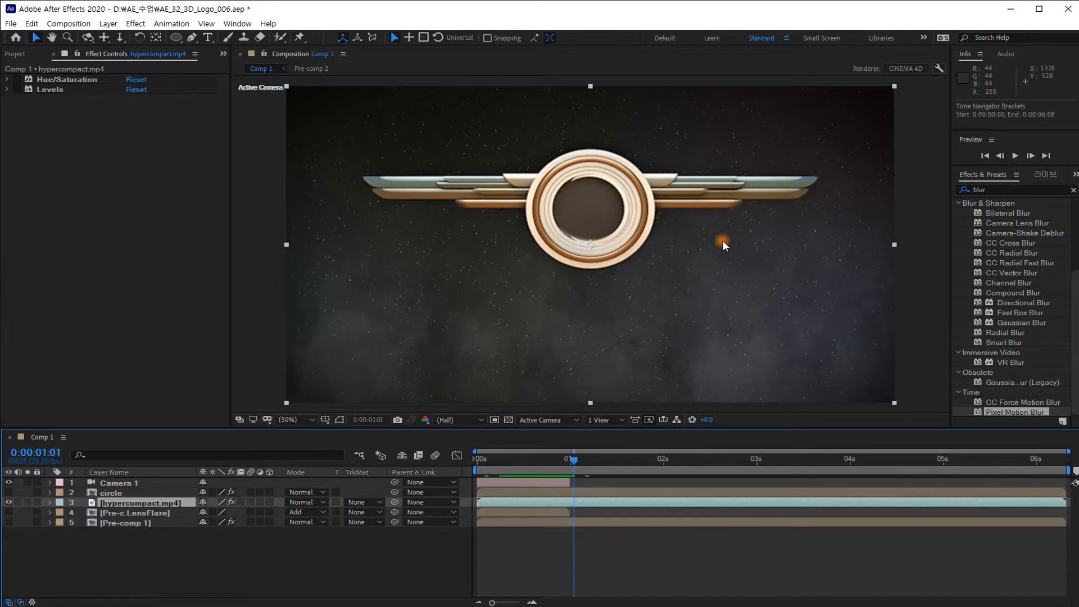
key(Page_Down)
key(Page_Down)
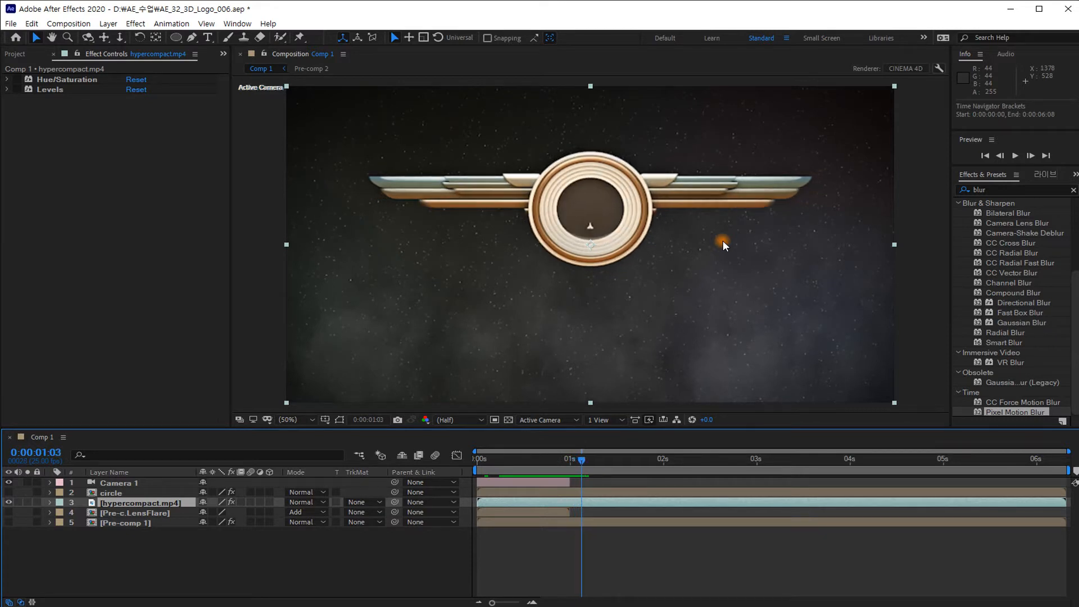
key(Page_Down)
key(Page_Down)
key(Page_Down)
key(Page_Down)
key(Page_Down)
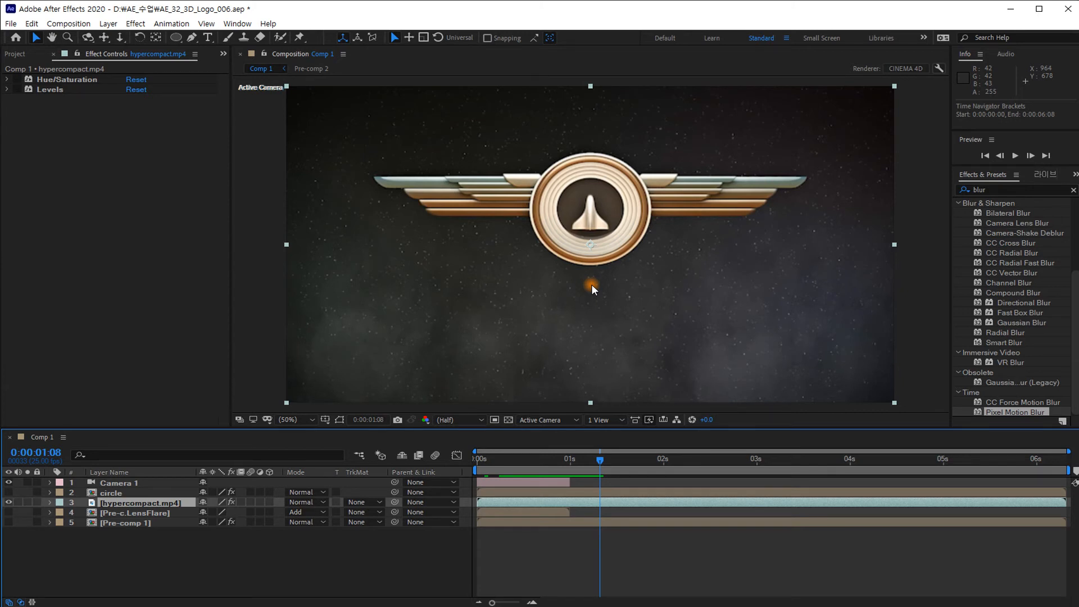
drag(605, 458, 710, 446)
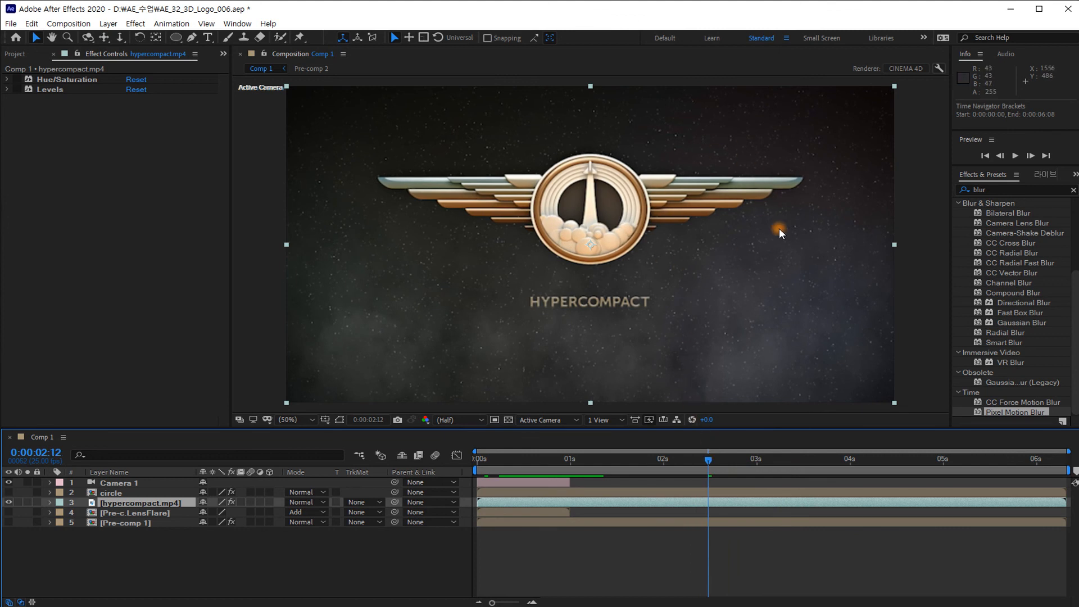